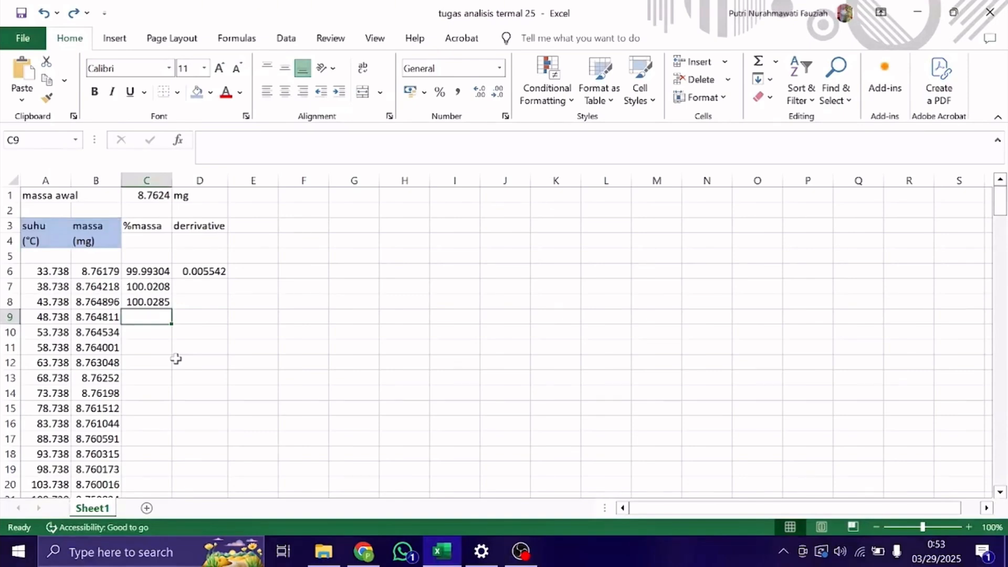
# Calculate the %massa value in C9 with the formula =B9/$C$1*100, following the pattern of the formula in C6.
pyautogui.click(147, 272)
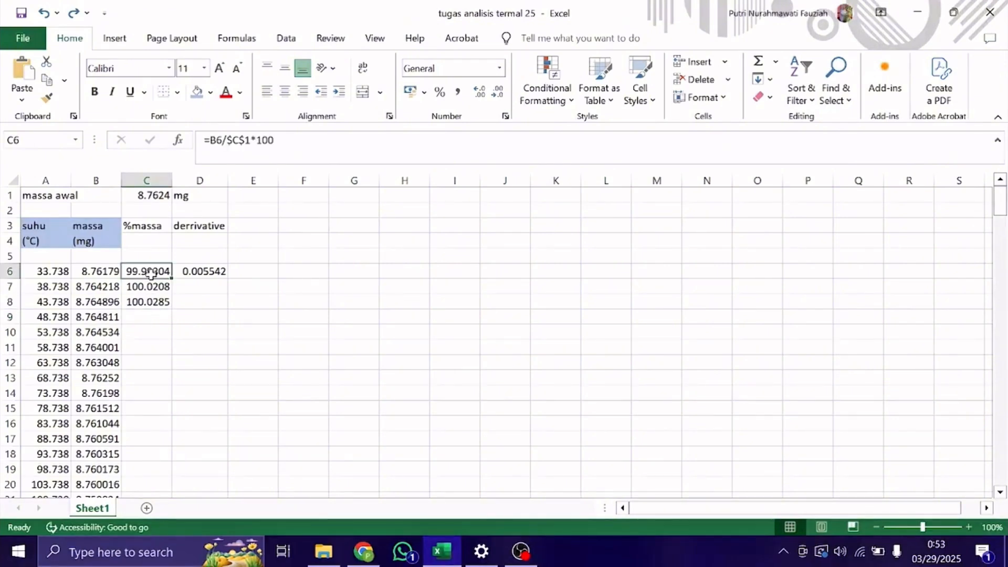
pyautogui.click(45, 228)
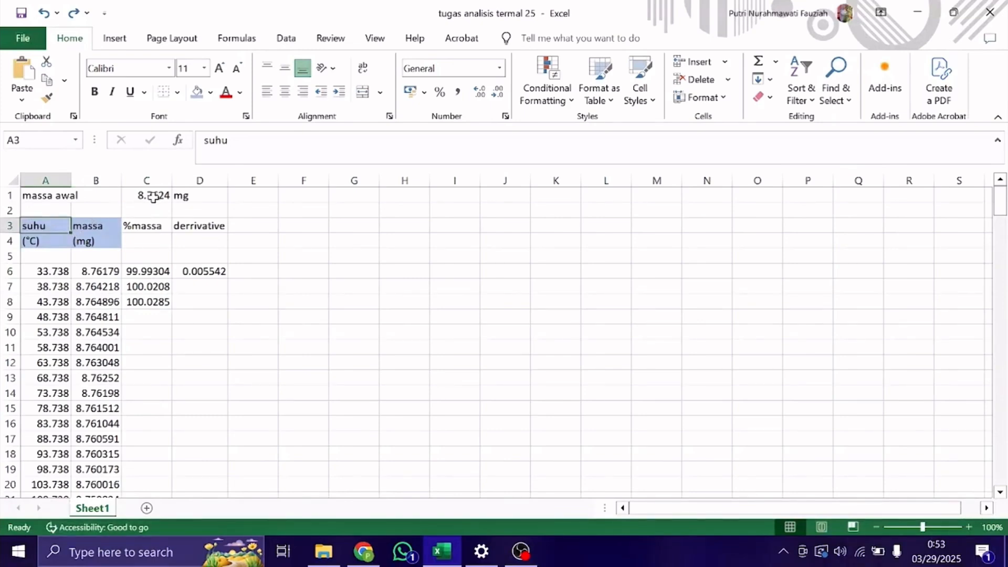
pyautogui.click(154, 271)
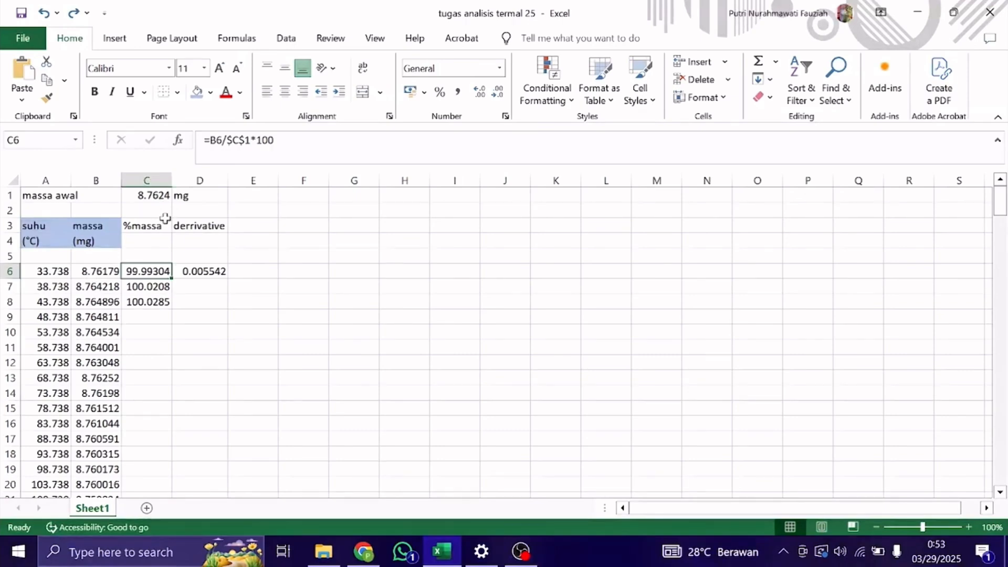
pyautogui.click(146, 316)
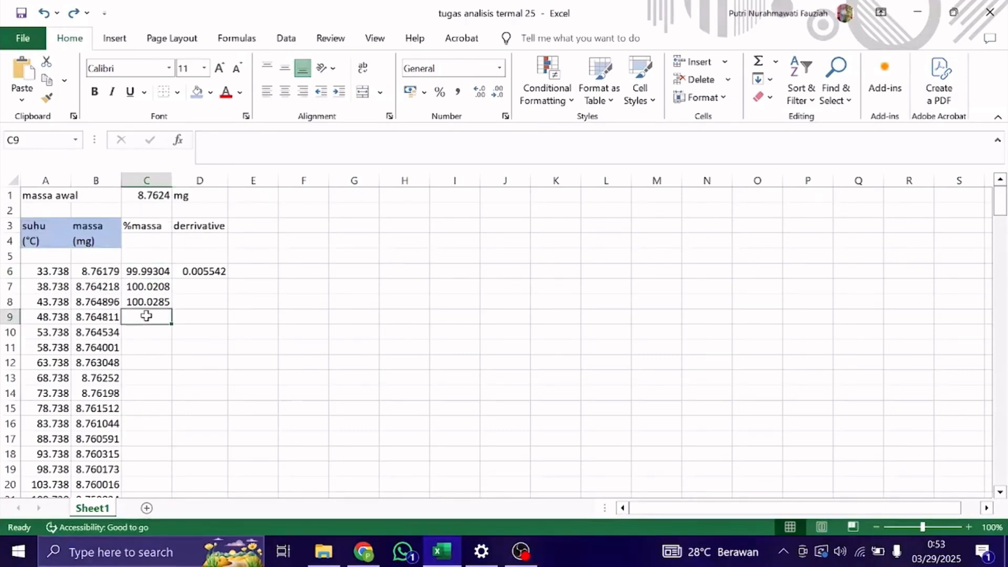
pyautogui.write('=')
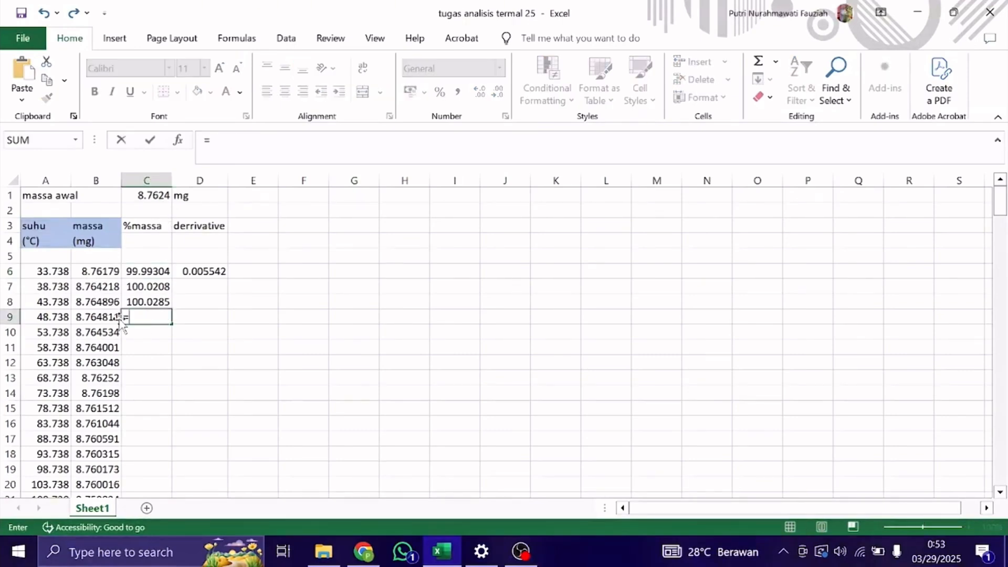
pyautogui.click(103, 317)
pyautogui.write('/')
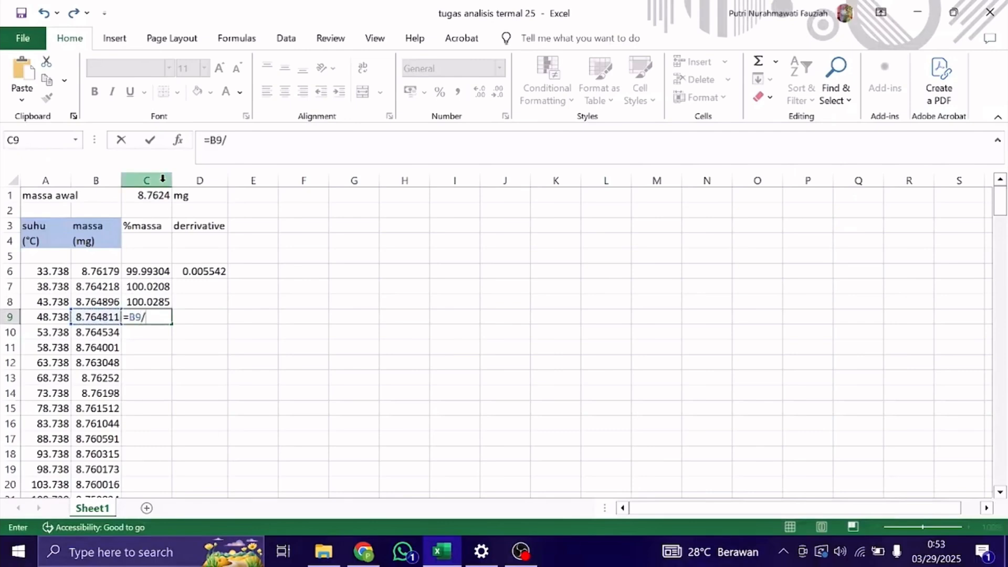
pyautogui.click(154, 197)
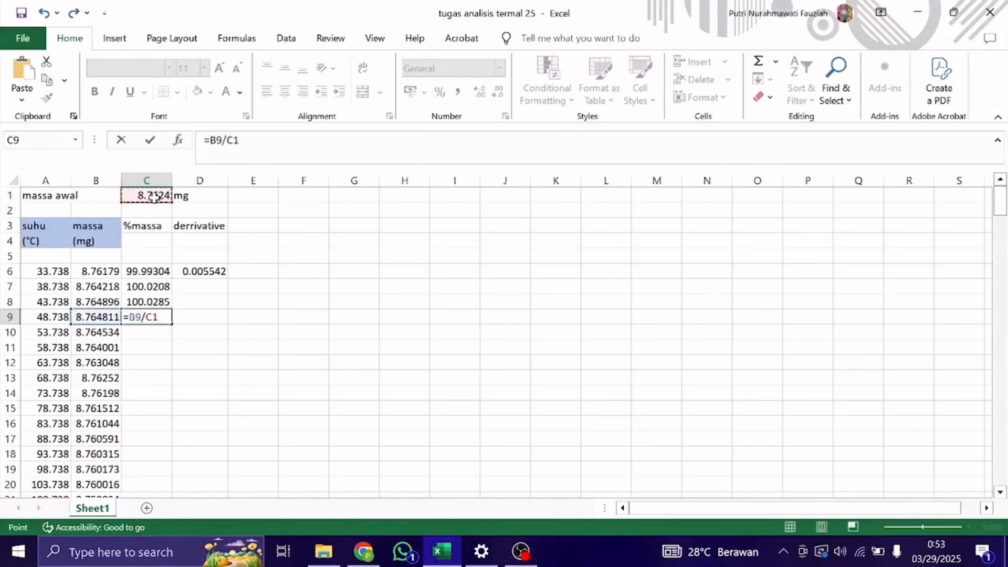
pyautogui.press('F4')
pyautogui.write('*100')
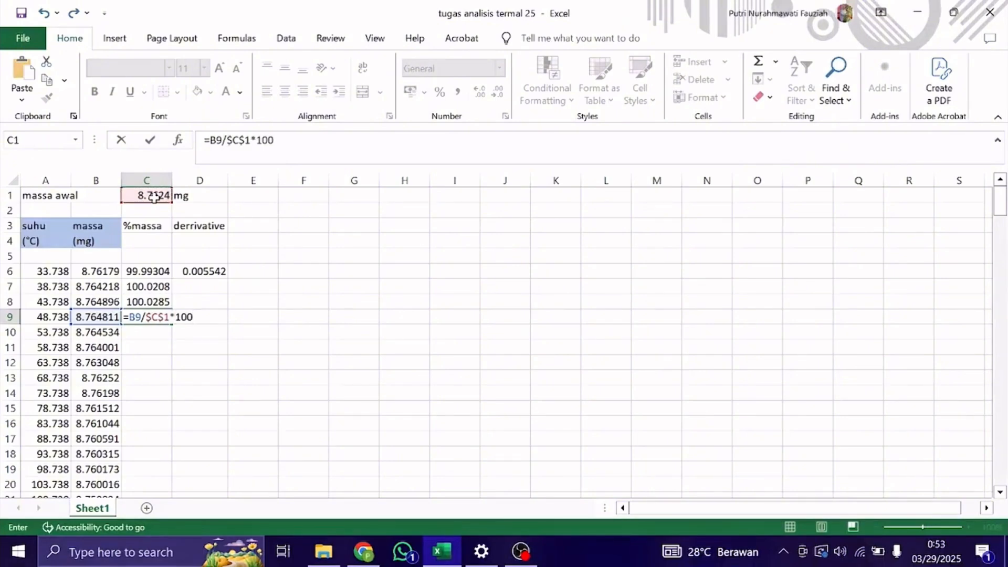
pyautogui.press('Return')
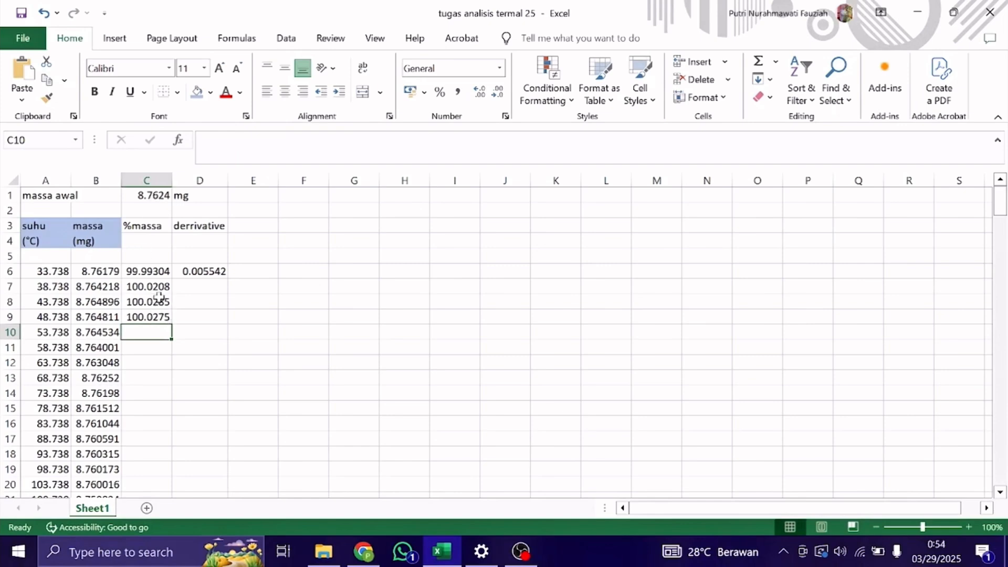
# Fill the %massa formula from C9 down through the last data row, 199.
pyautogui.click(156, 313)
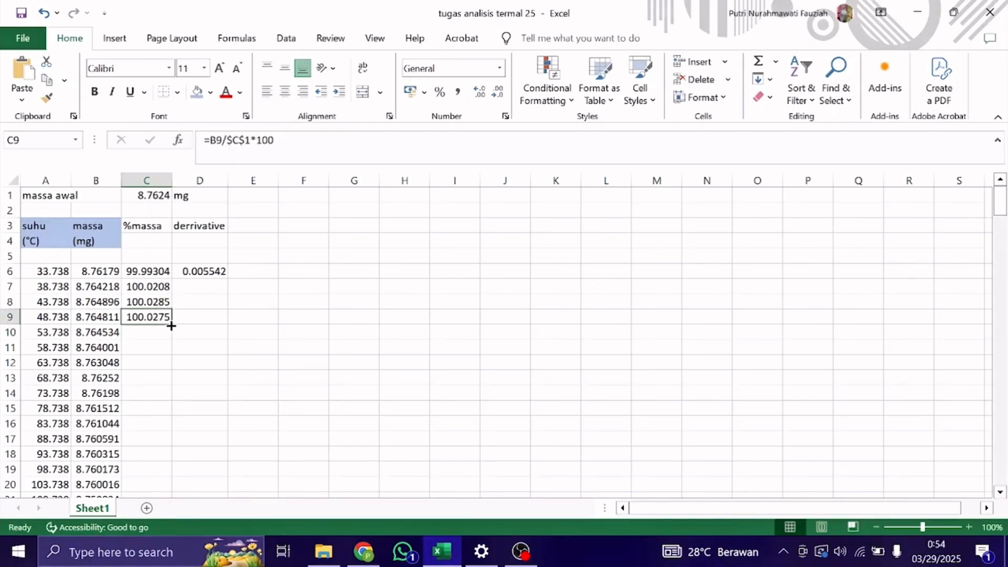
pyautogui.doubleClick(172, 324)
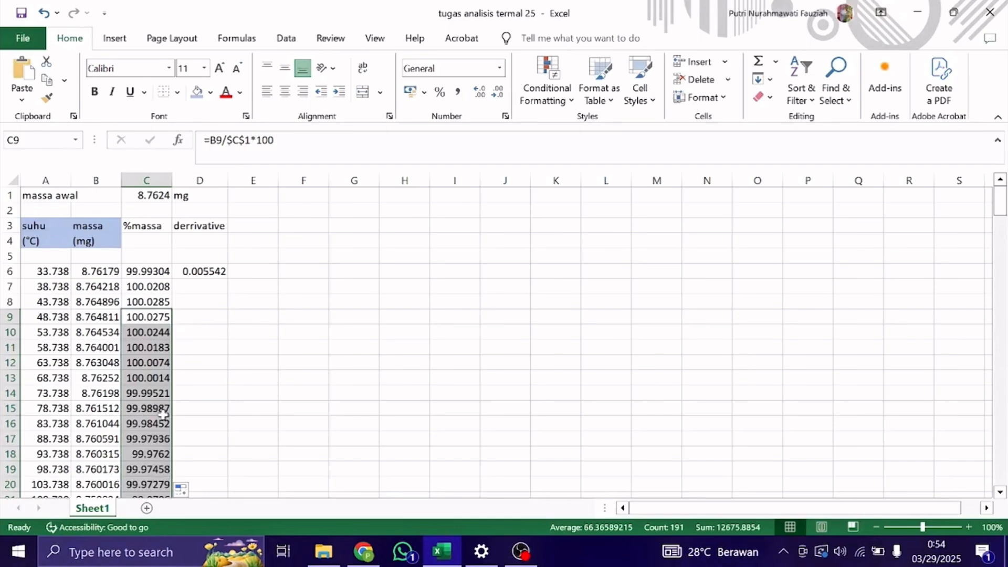
pyautogui.click(210, 394)
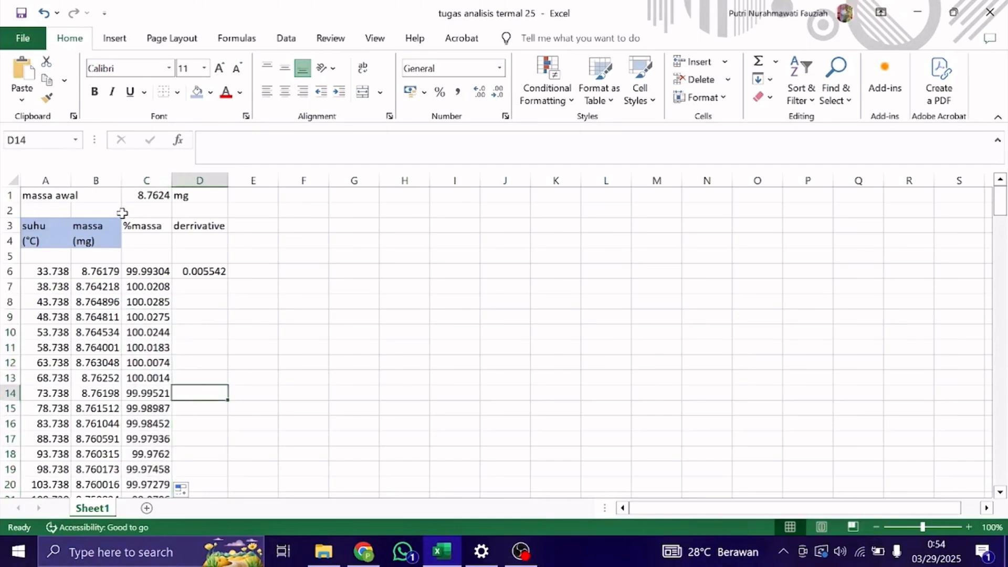
# Insert a scatter chart with smooth lines and markers plotting %massa (C6:C199) against suhu (A6:A199).
pyautogui.click(155, 271)
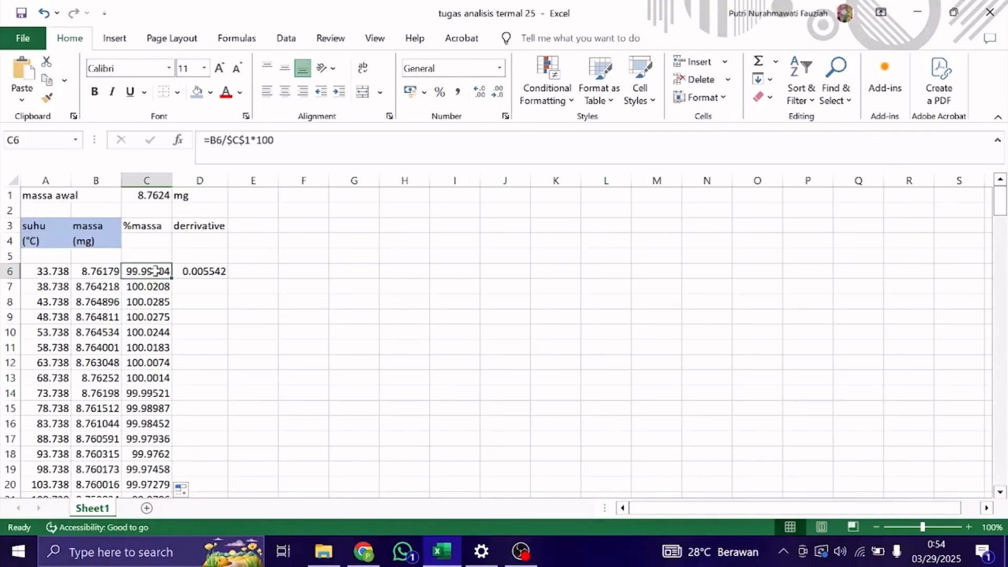
pyautogui.doubleClick(170, 279)
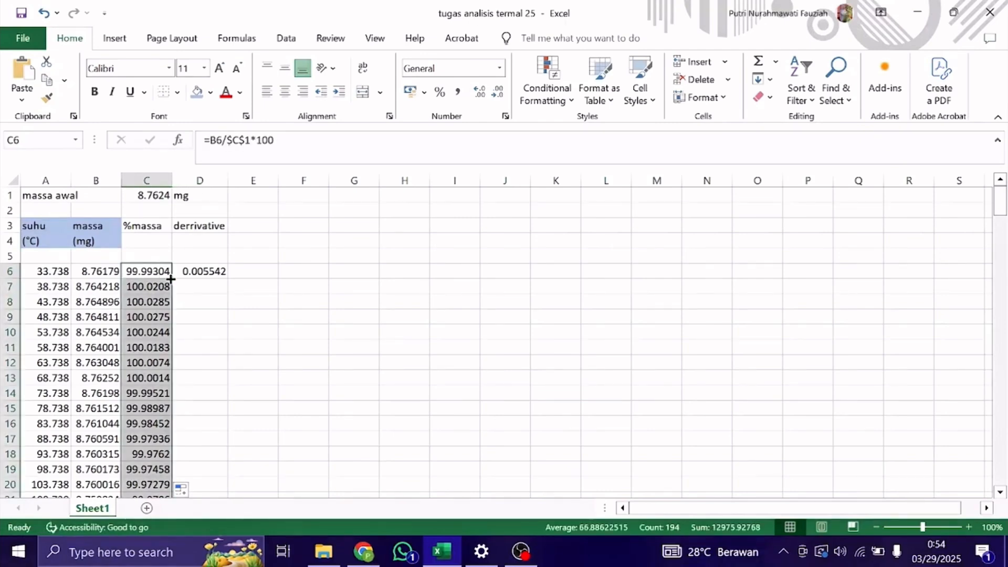
pyautogui.moveTo(62, 272); pyautogui.dragTo(48, 460)
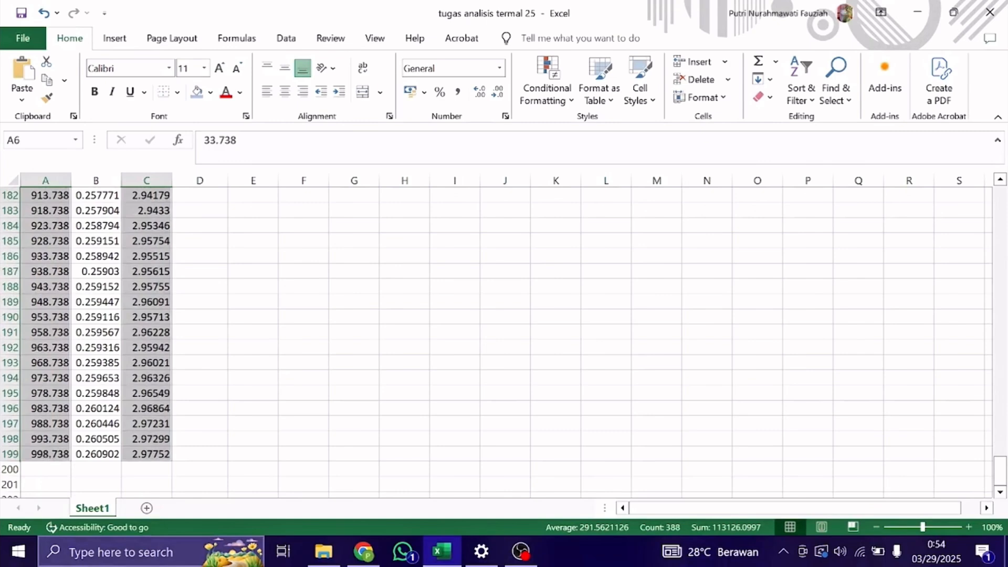
pyautogui.scroll(15, 183, 322)
pyautogui.scroll(2, 182, 322)
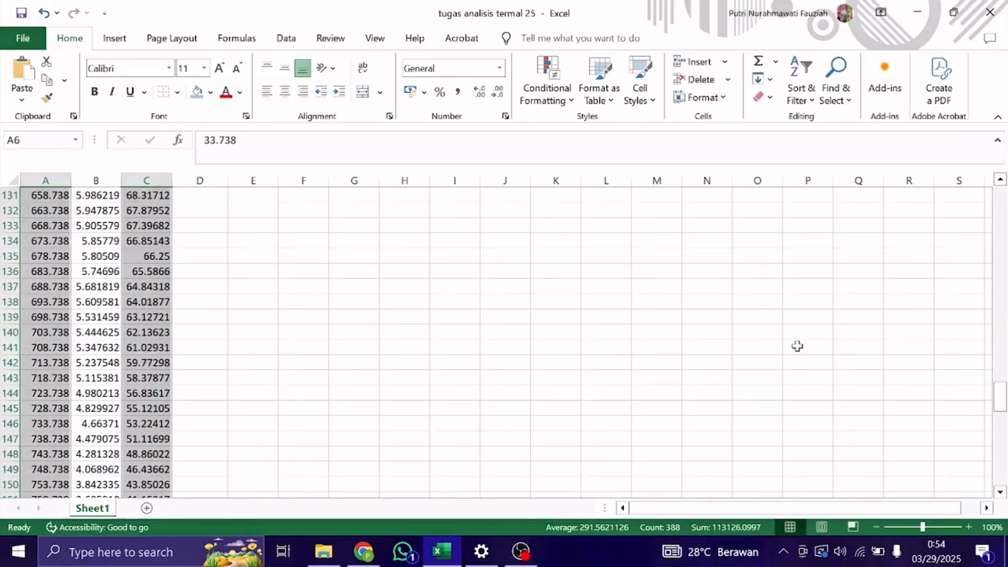
pyautogui.moveTo(1000, 393); pyautogui.dragTo(997, 199)
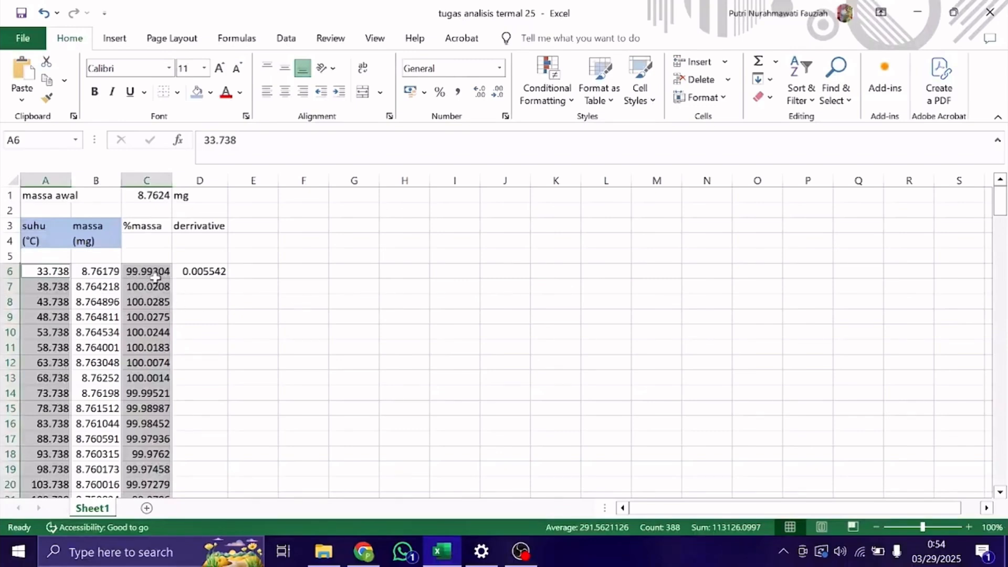
pyautogui.click(116, 38)
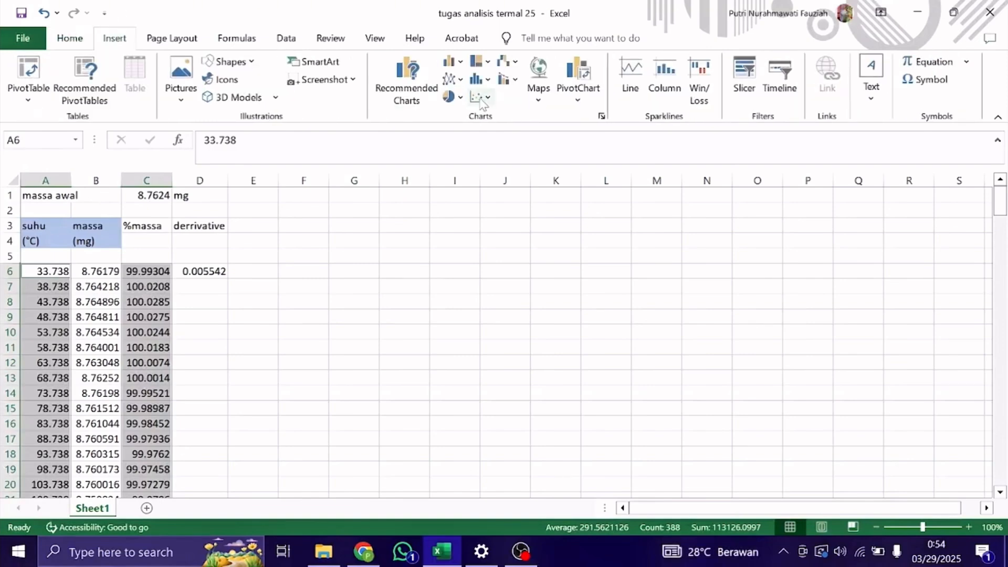
pyautogui.click(482, 97)
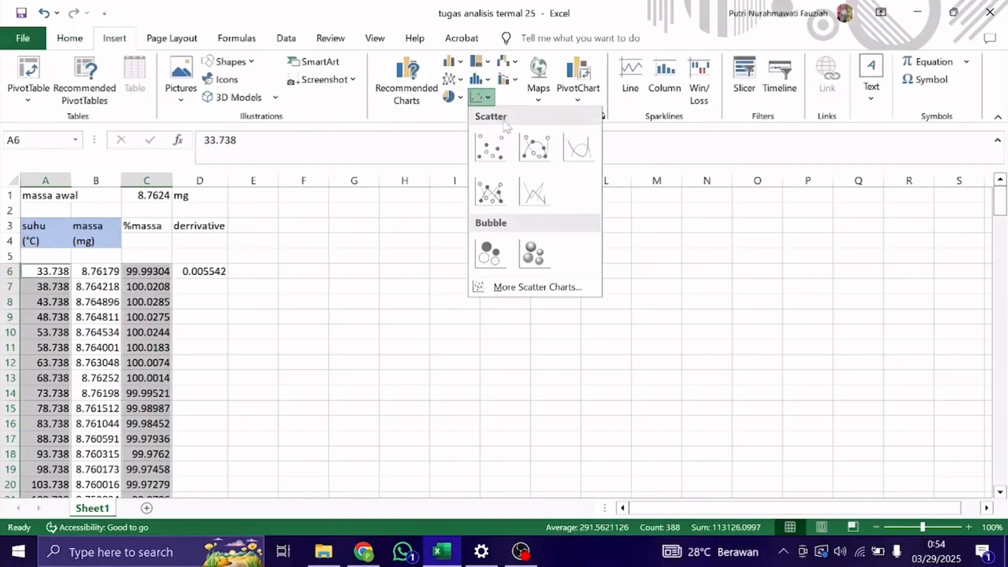
pyautogui.click(531, 150)
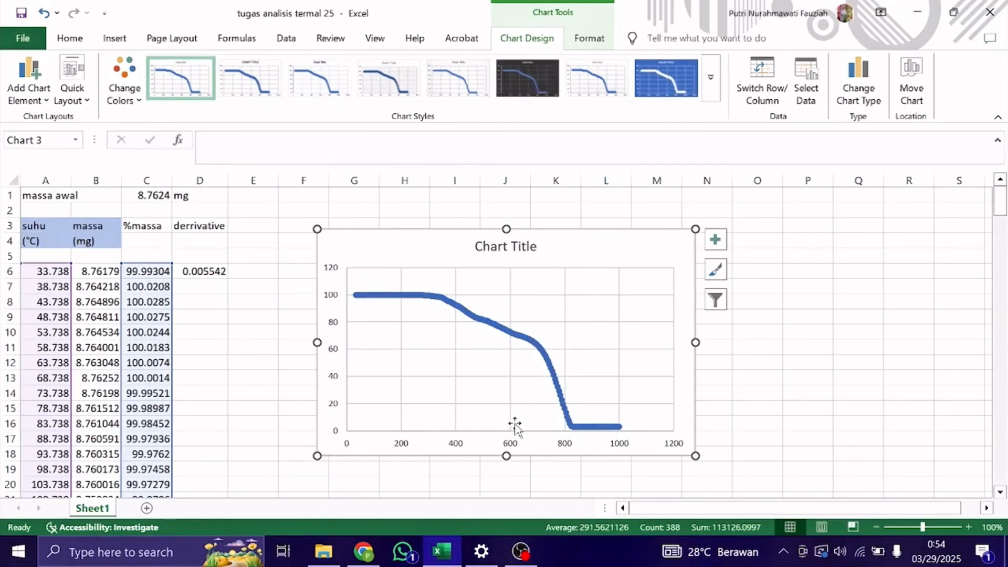
# Replace the chart's placeholder title with "KURVA TGA".
pyautogui.doubleClick(505, 246)
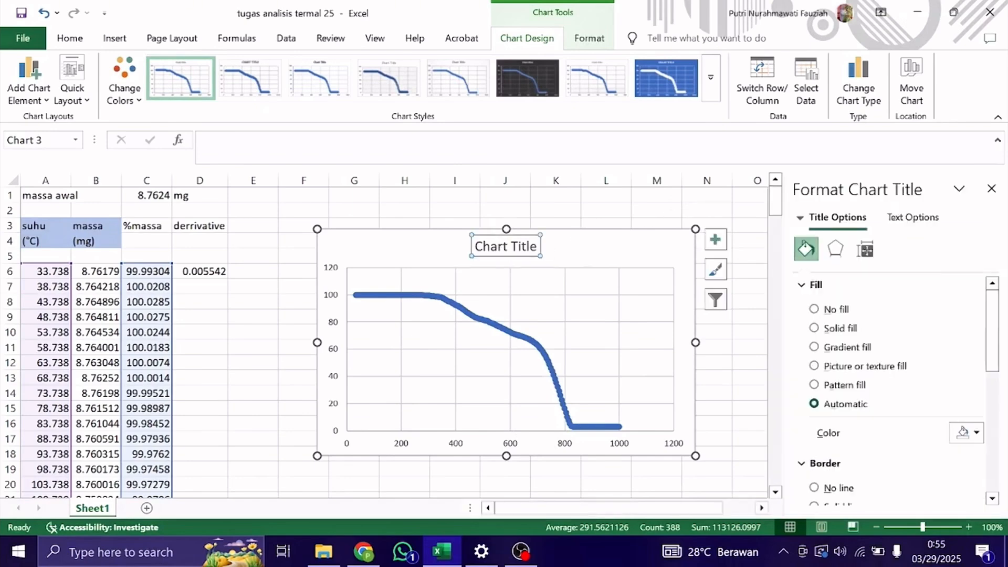
pyautogui.doubleClick(505, 246)
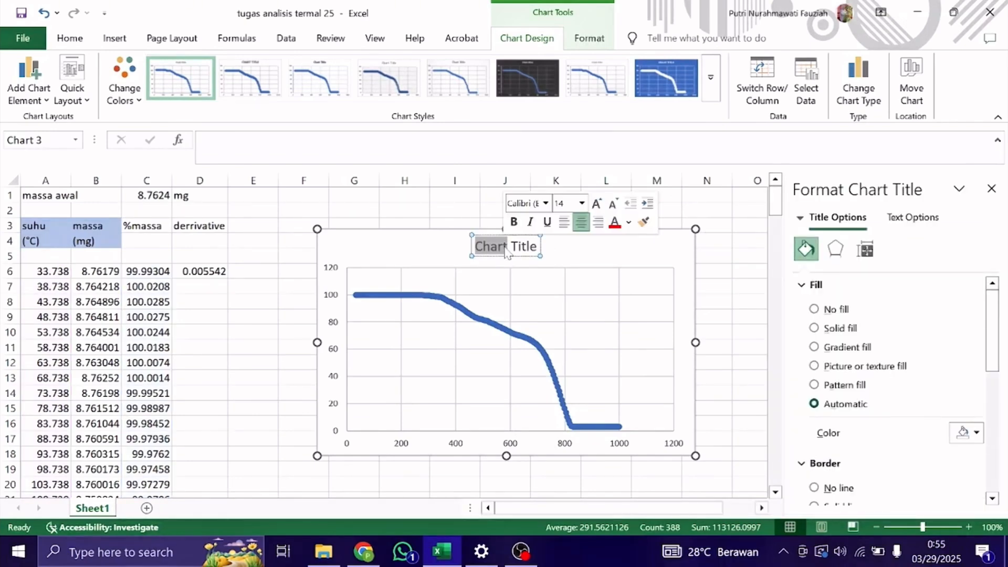
pyautogui.press('Delete')
pyautogui.press('Delete')
pyautogui.press('Delete')
pyautogui.press('Delete')
pyautogui.press('Delete')
pyautogui.press('Delete')
pyautogui.press('Delete')
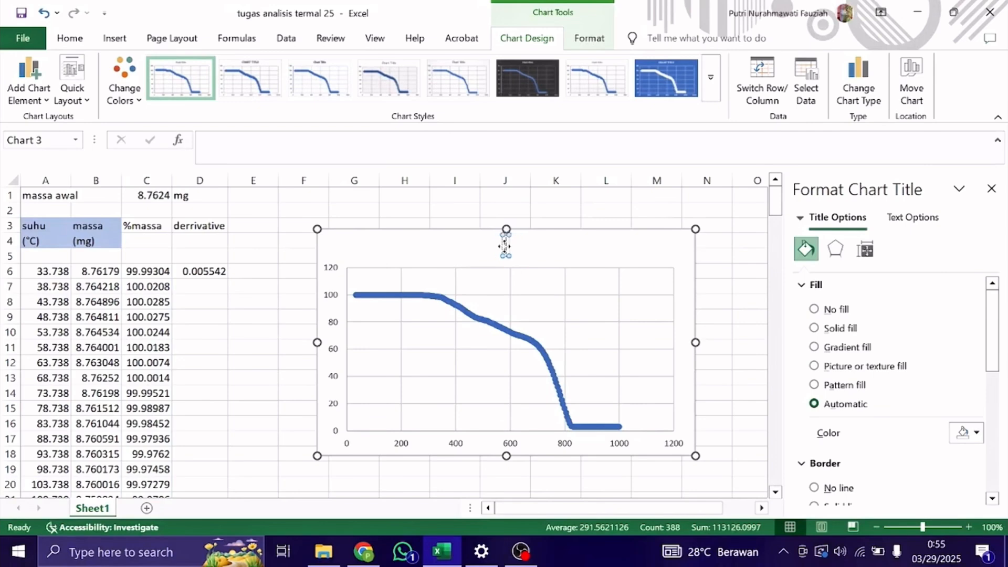
pyautogui.write('KURVA TGA')
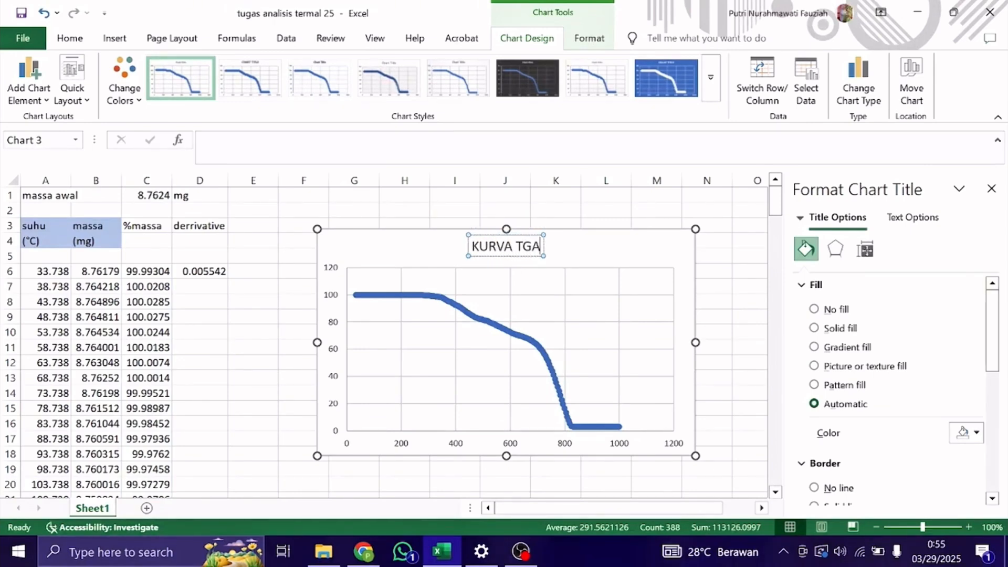
pyautogui.click(727, 399)
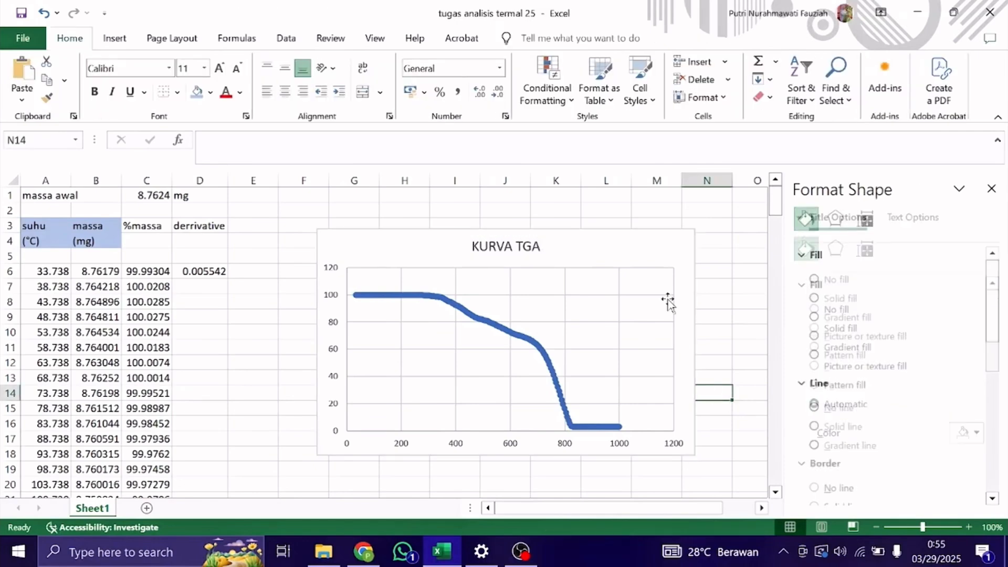
# Move the KURVA TGA chart about two rows down the sheet and deselect it.
pyautogui.click(637, 231)
pyautogui.moveTo(637, 231); pyautogui.dragTo(637, 266)
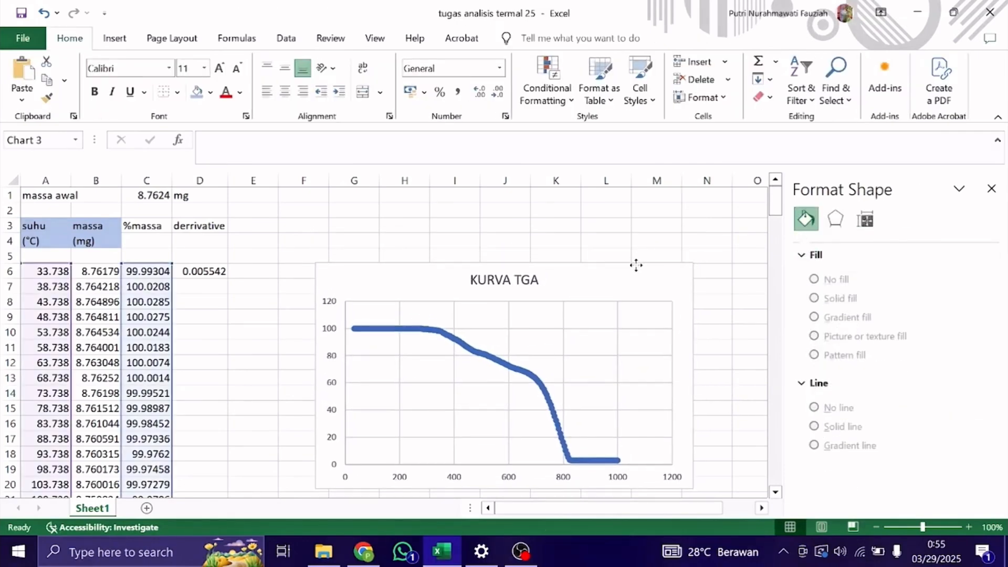
pyautogui.scroll(-1, 585, 246)
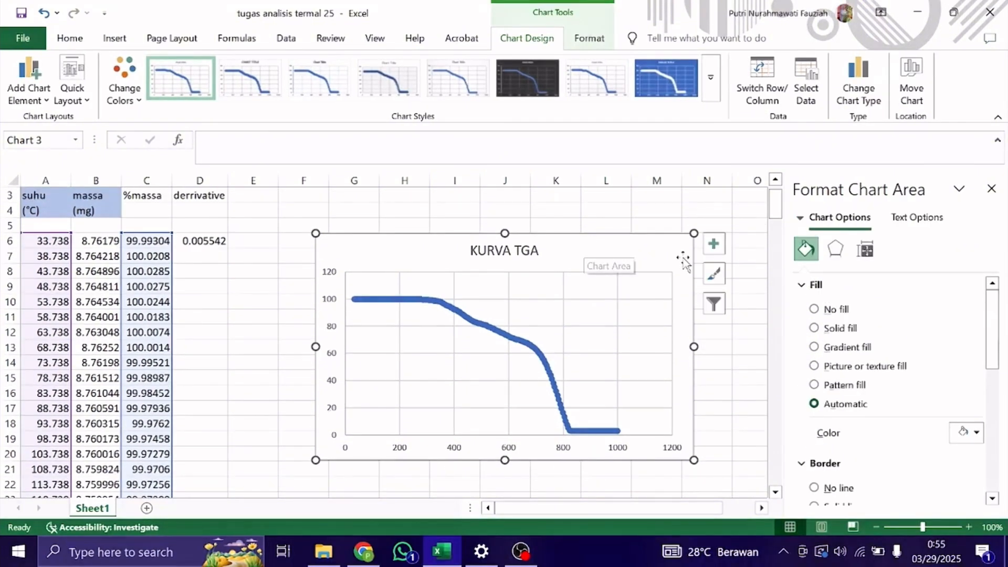
pyautogui.click(734, 349)
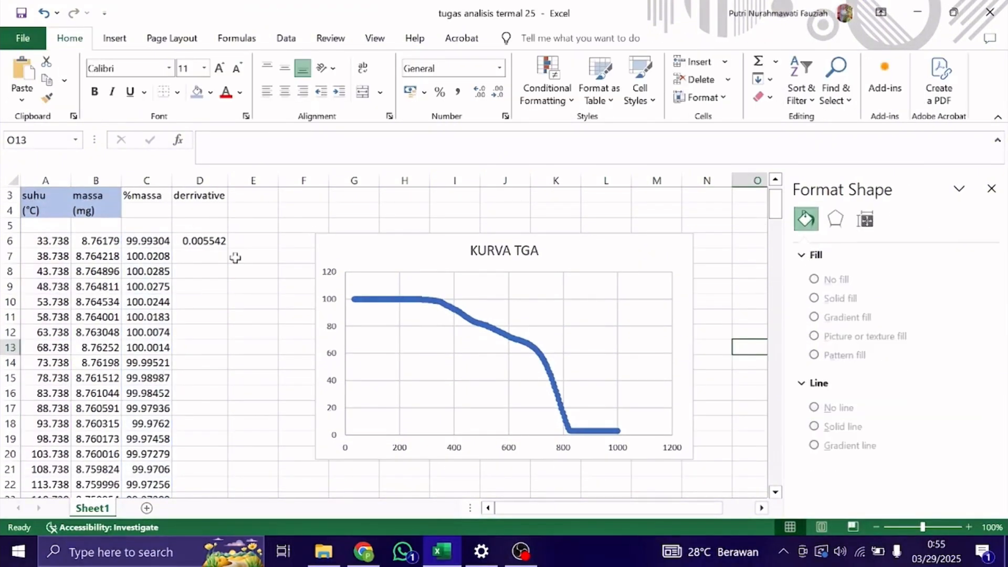
# Enter the derivative formula =(C8-C7)/(A8-A7) in D7, following the pattern of the D6 formula.
pyautogui.click(251, 258)
pyautogui.click(216, 257)
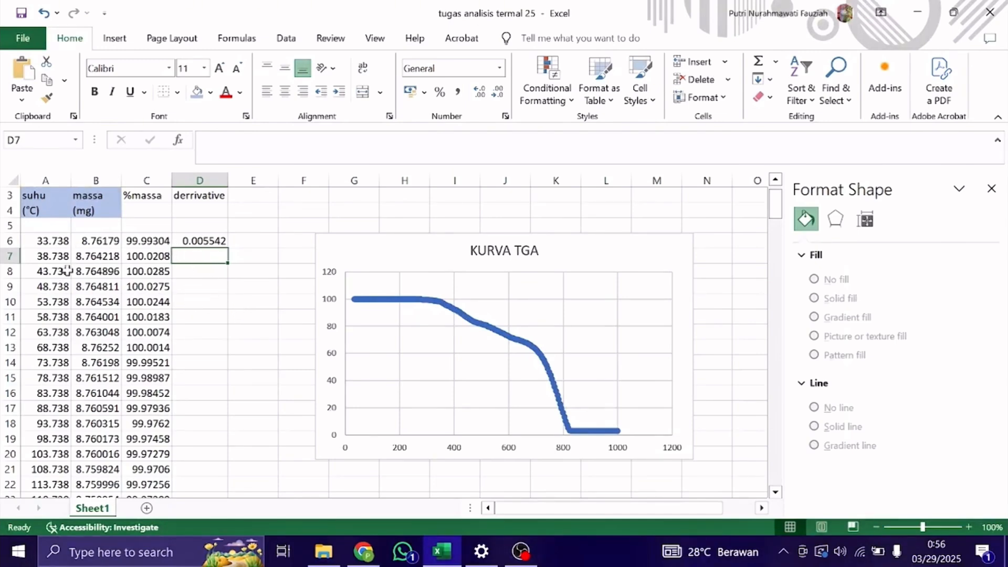
pyautogui.click(205, 240)
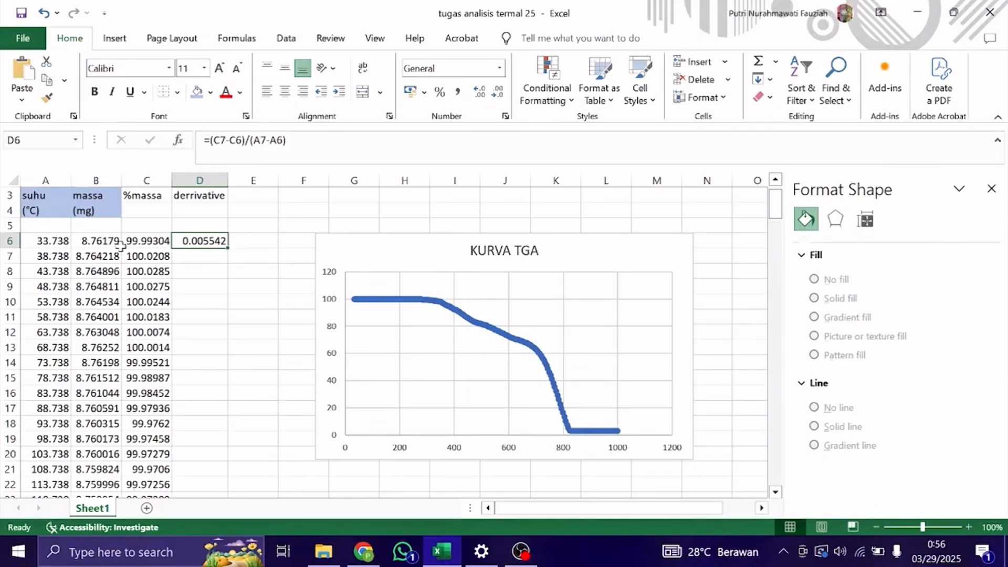
pyautogui.click(201, 257)
pyautogui.write('=')
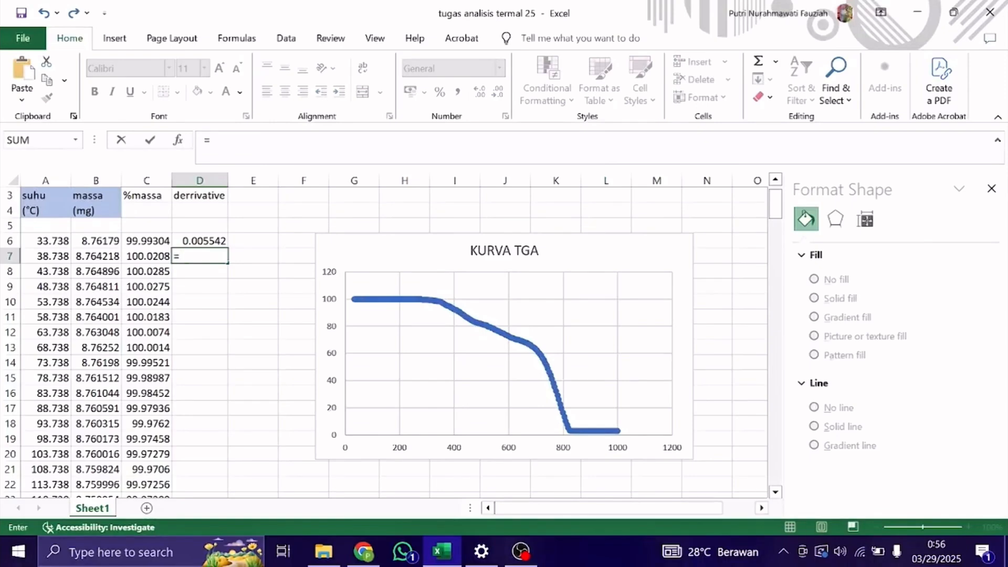
pyautogui.write('(')
pyautogui.click(155, 271)
pyautogui.write('-')
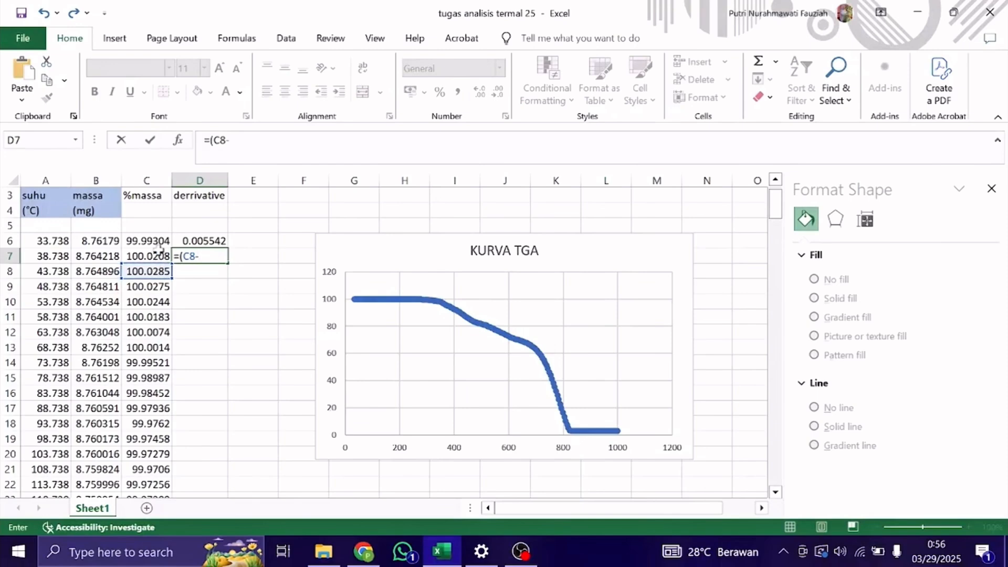
pyautogui.click(157, 256)
pyautogui.write(')/')
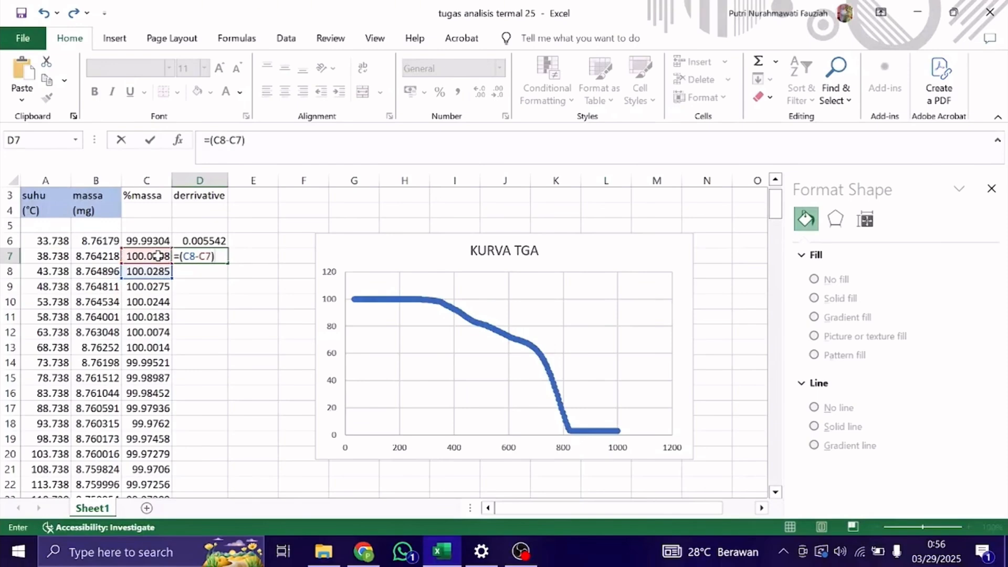
pyautogui.click(63, 274)
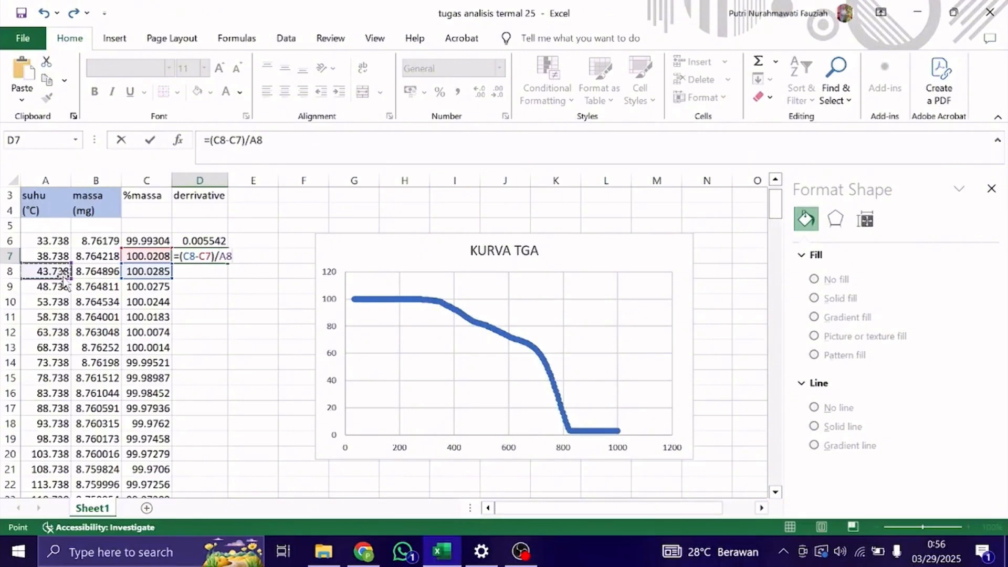
pyautogui.press('BackSpace')
pyautogui.press('BackSpace')
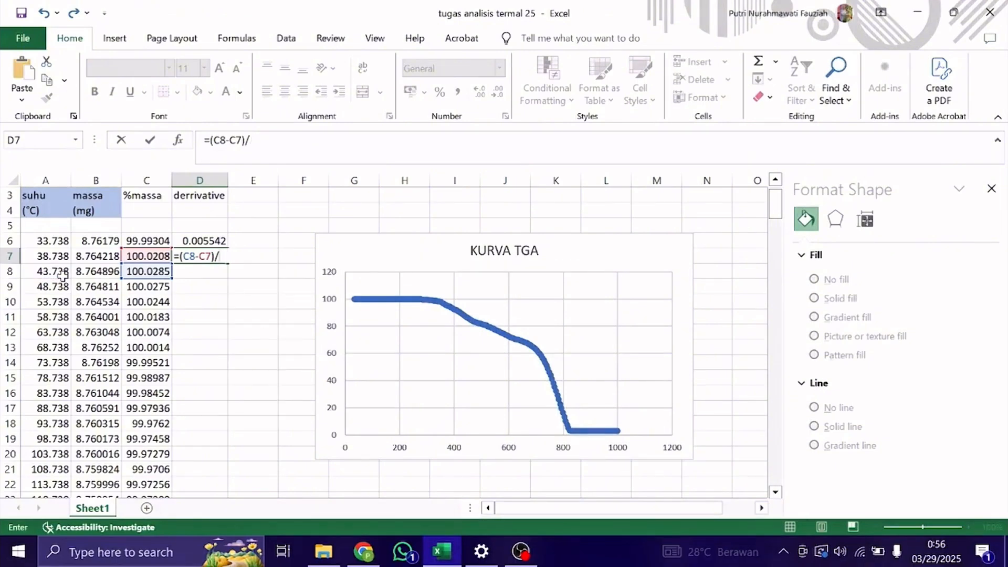
pyautogui.write('(')
pyautogui.click(52, 274)
pyautogui.write('-')
pyautogui.click(57, 259)
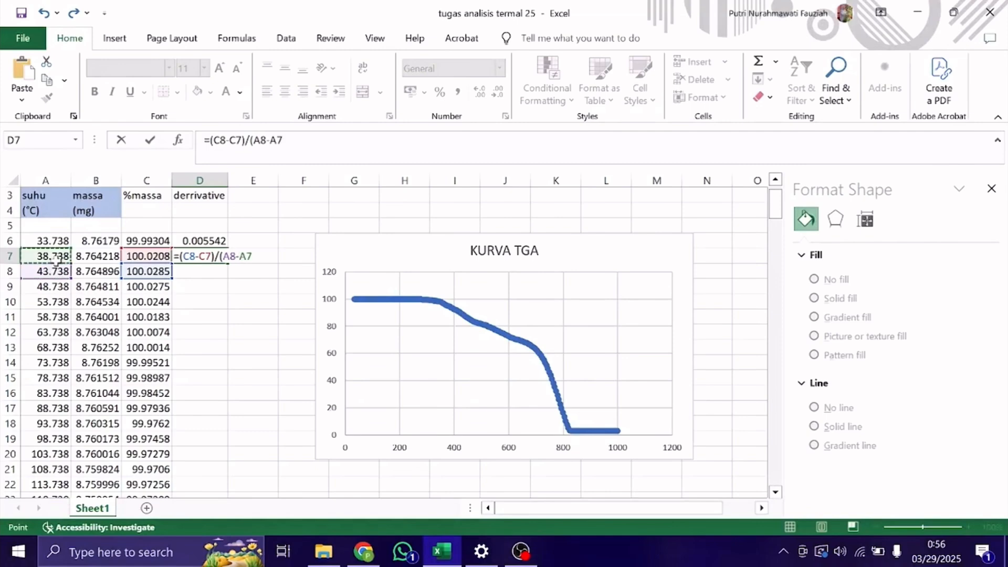
pyautogui.write(')')
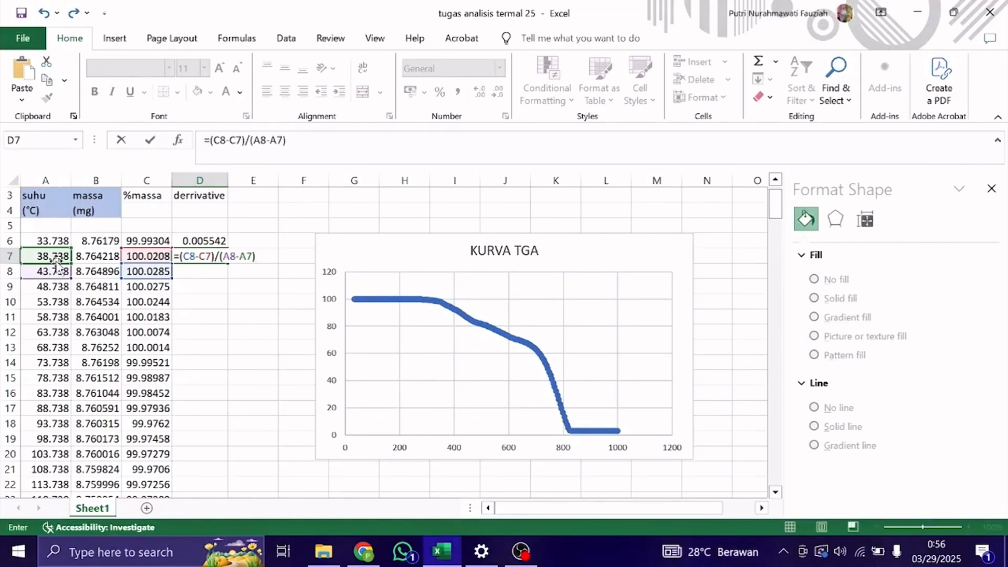
pyautogui.press('Return')
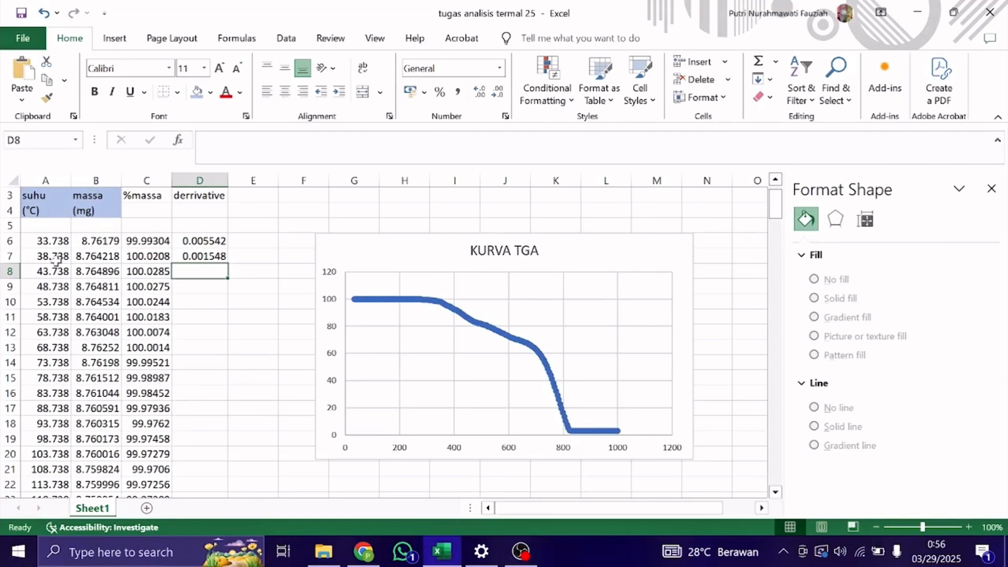
# Fill the derrivative formula from D7 down through the last data row, 199.
pyautogui.click(214, 257)
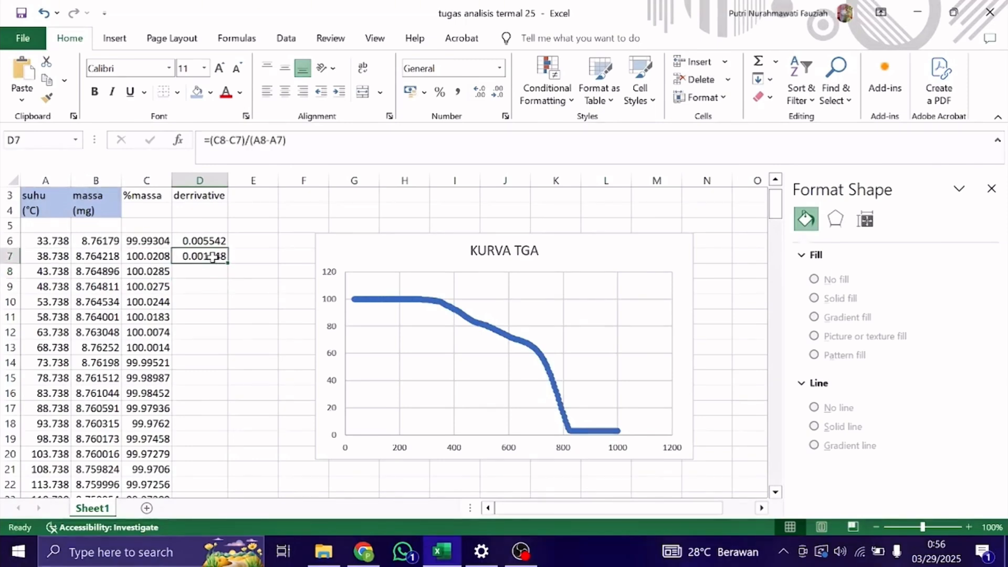
pyautogui.doubleClick(229, 261)
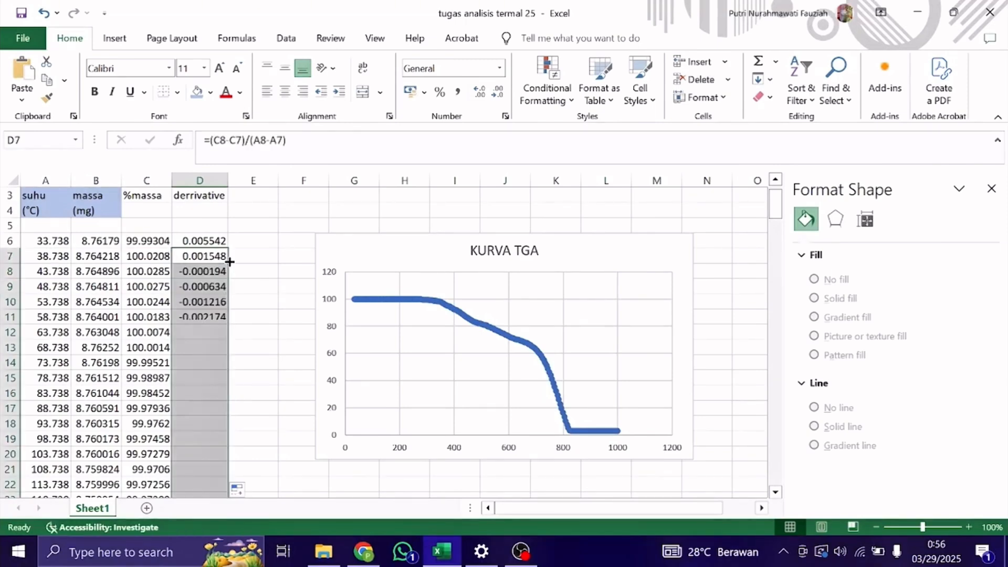
pyautogui.click(254, 271)
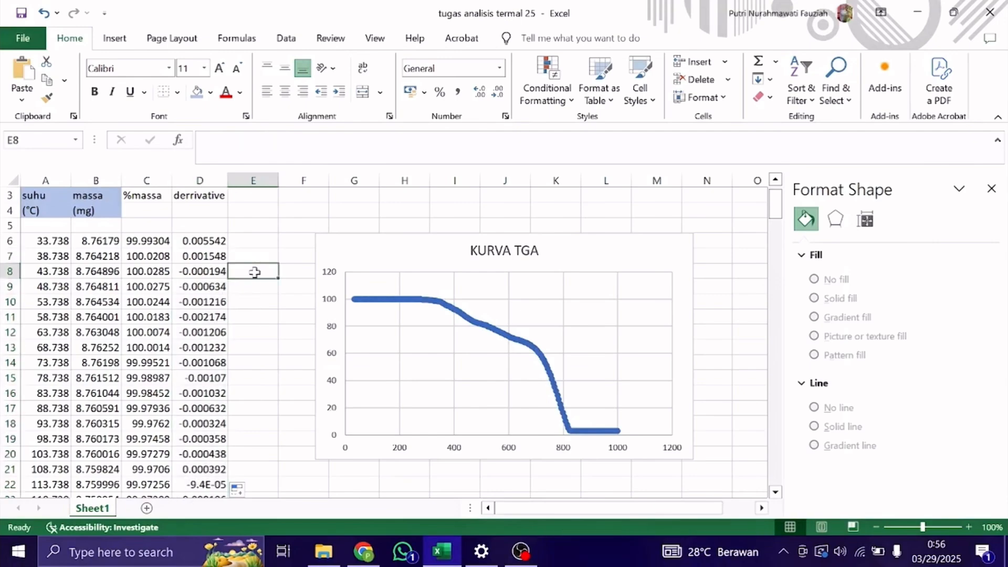
pyautogui.scroll(1, 255, 320)
pyautogui.scroll(-4, 255, 321)
pyautogui.scroll(-6, 255, 321)
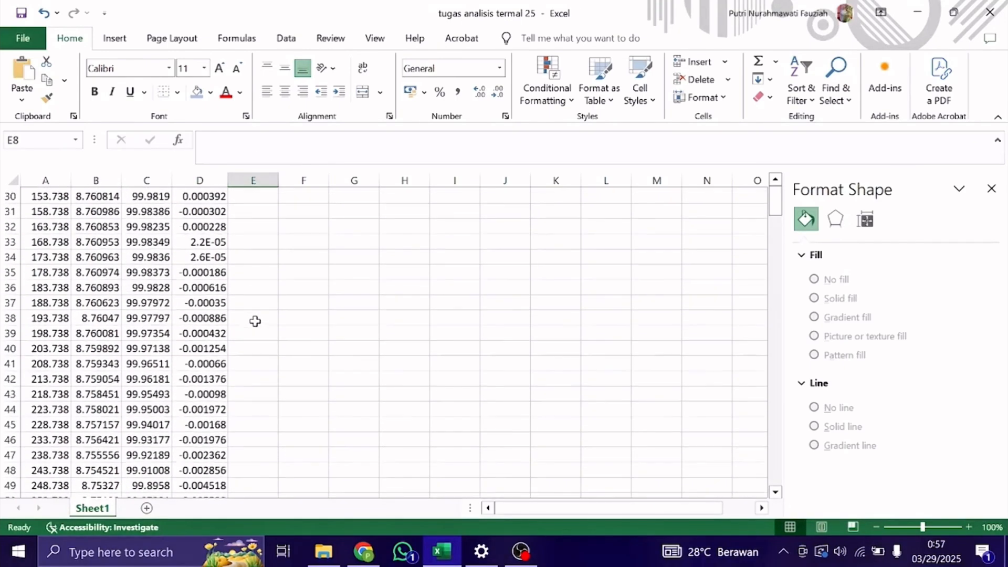
pyautogui.scroll(3, 267, 380)
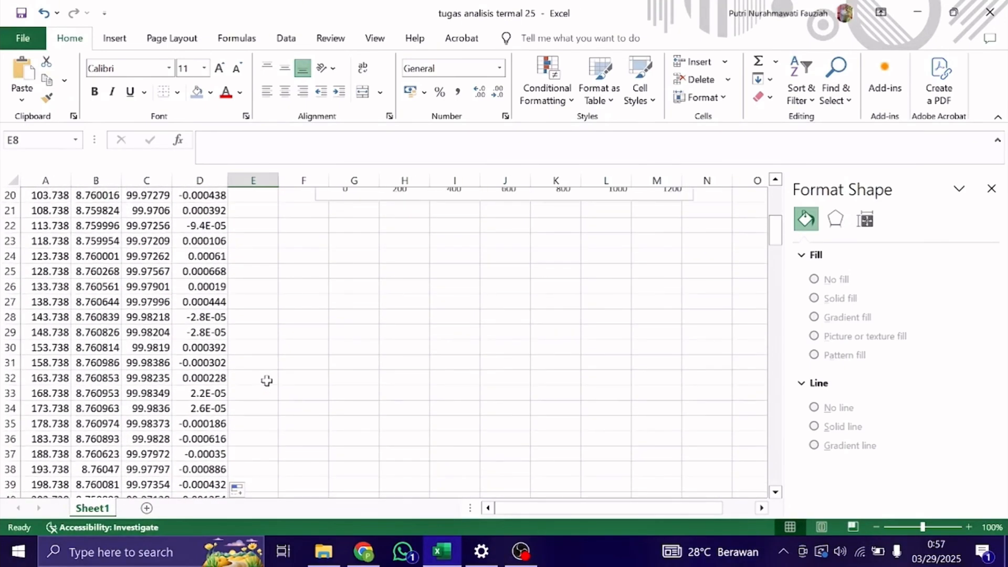
pyautogui.scroll(6, 270, 343)
pyautogui.scroll(1, 270, 344)
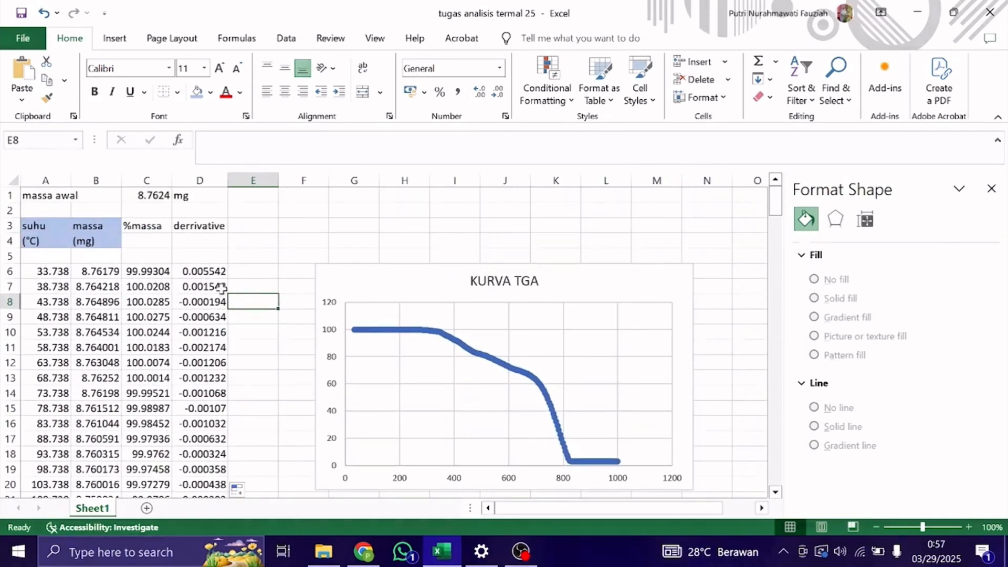
# Insert a scatter chart with smooth lines and markers plotting derrivative (D6:D199) against suhu (A6:A199).
pyautogui.click(211, 270)
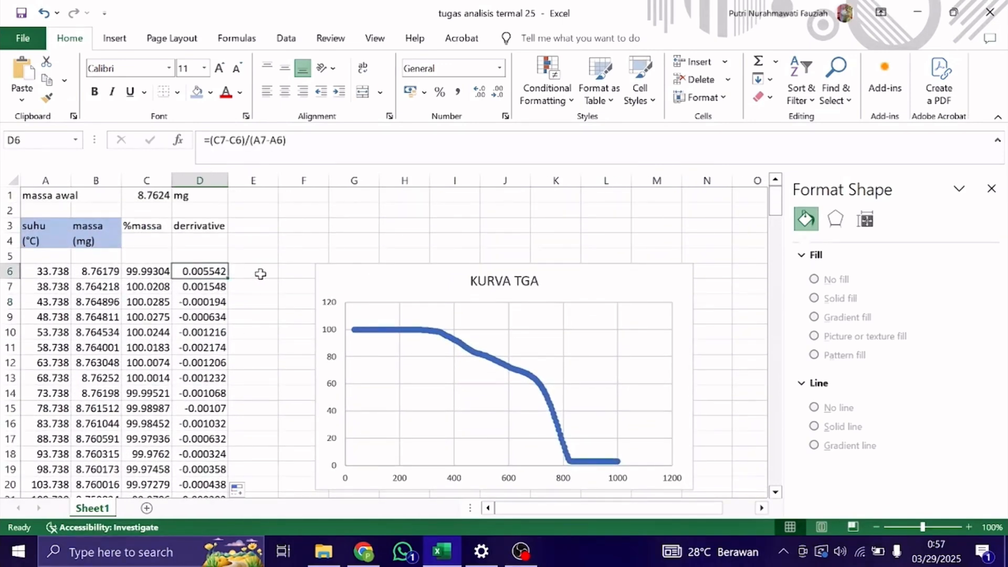
pyautogui.doubleClick(228, 279)
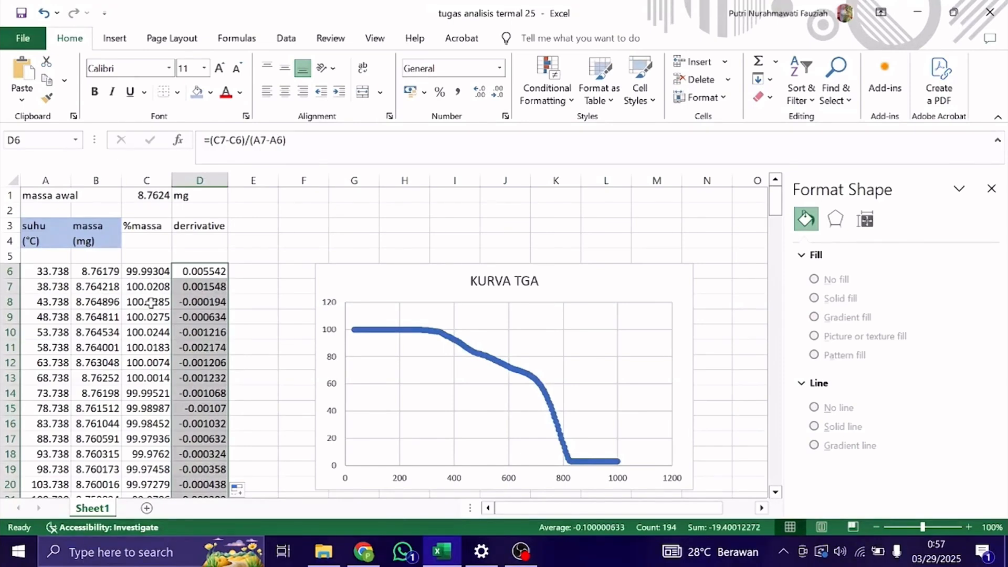
pyautogui.moveTo(49, 269); pyautogui.dragTo(48, 455)
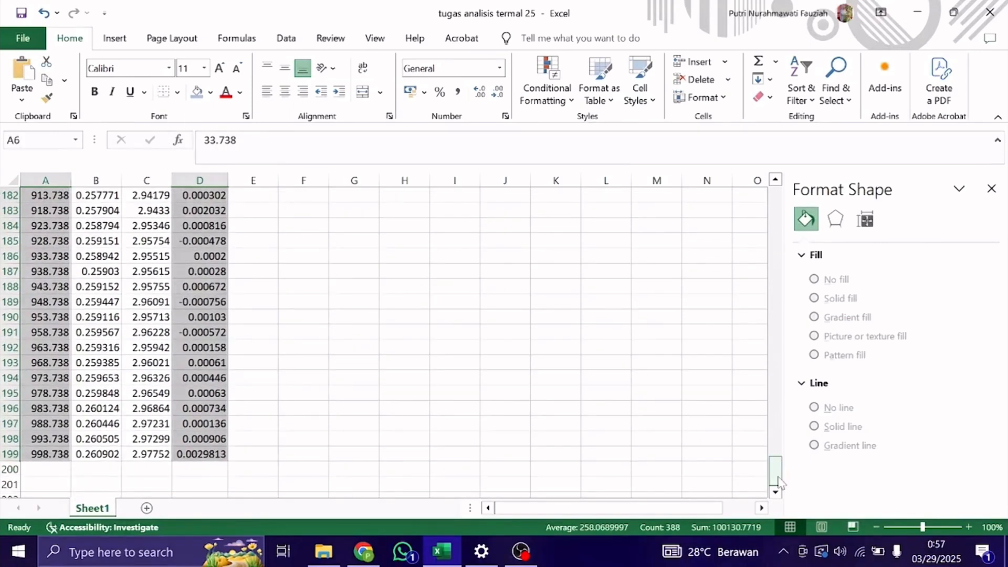
pyautogui.moveTo(778, 483); pyautogui.dragTo(780, 208)
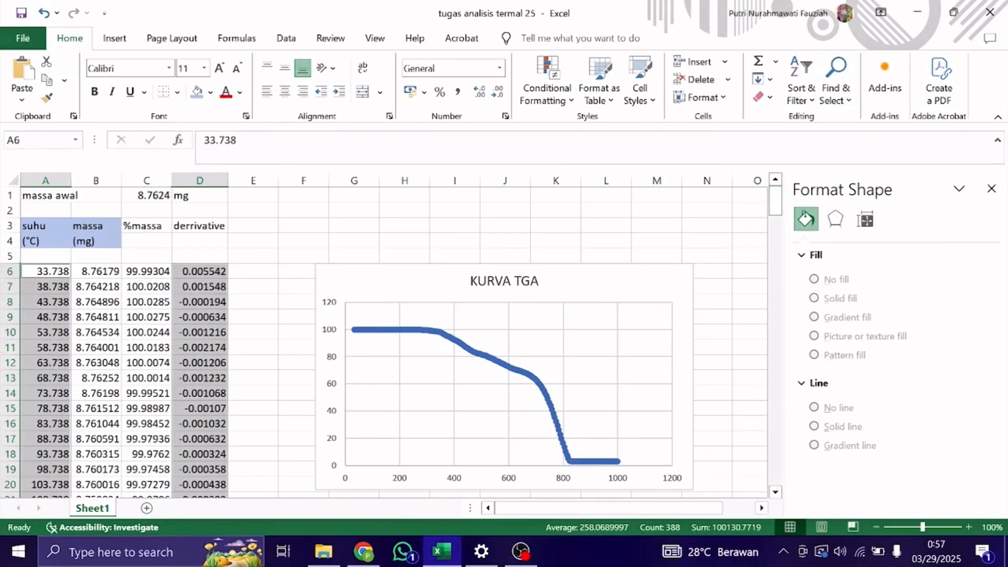
pyautogui.click(124, 39)
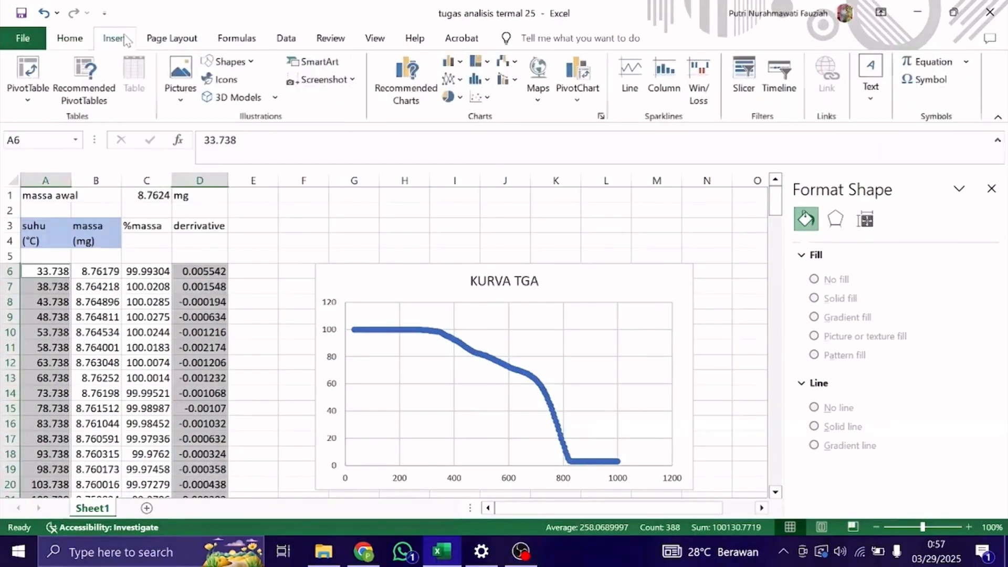
pyautogui.click(482, 97)
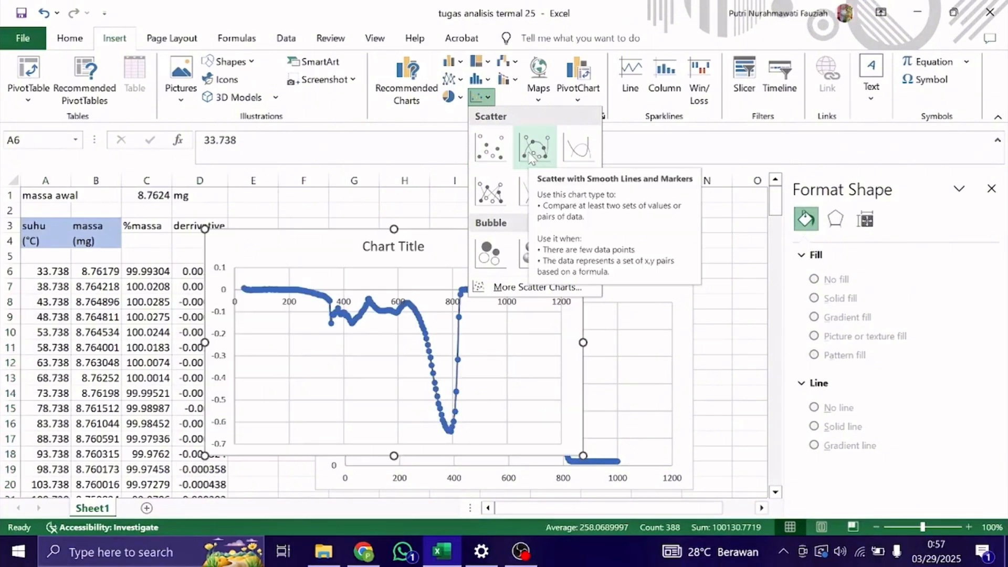
pyautogui.click(532, 152)
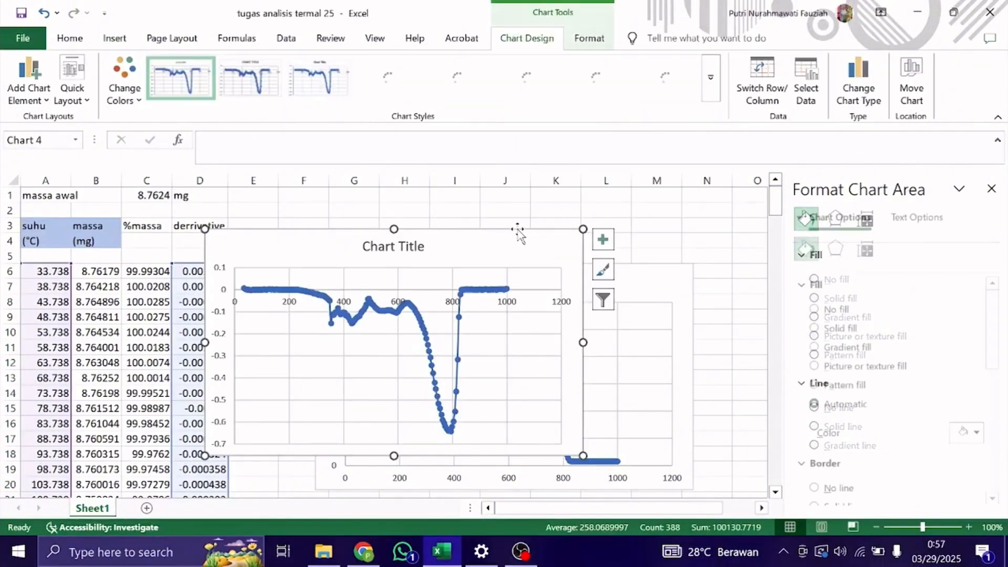
# Move the new derivative chart directly below the KURVA TGA chart, deselect it and close the formatting pane.
pyautogui.moveTo(515, 231); pyautogui.dragTo(626, 440)
pyautogui.scroll(-2, 625, 407)
pyautogui.scroll(-2, 656, 357)
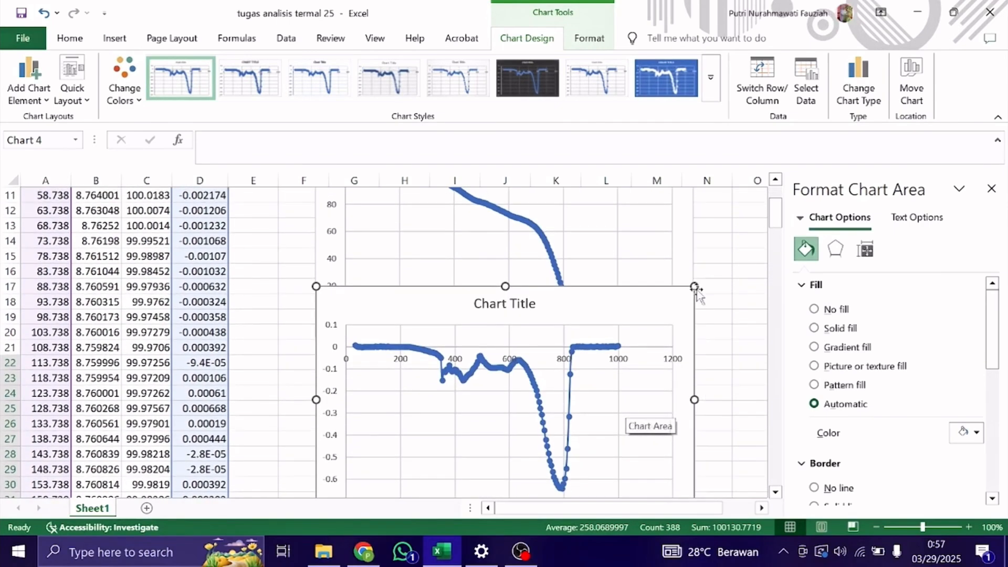
pyautogui.moveTo(693, 285); pyautogui.dragTo(693, 359)
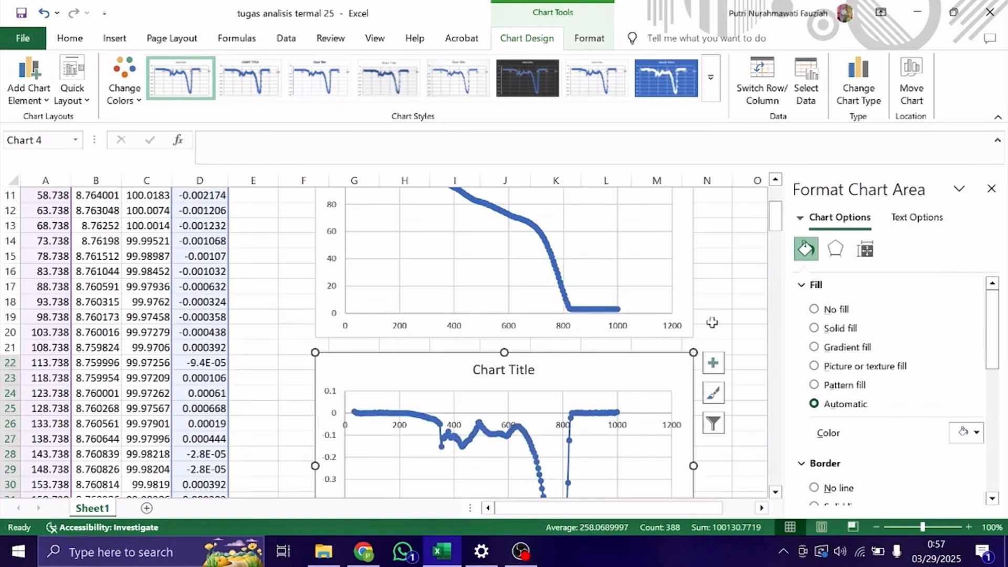
pyautogui.click(766, 256)
pyautogui.click(991, 188)
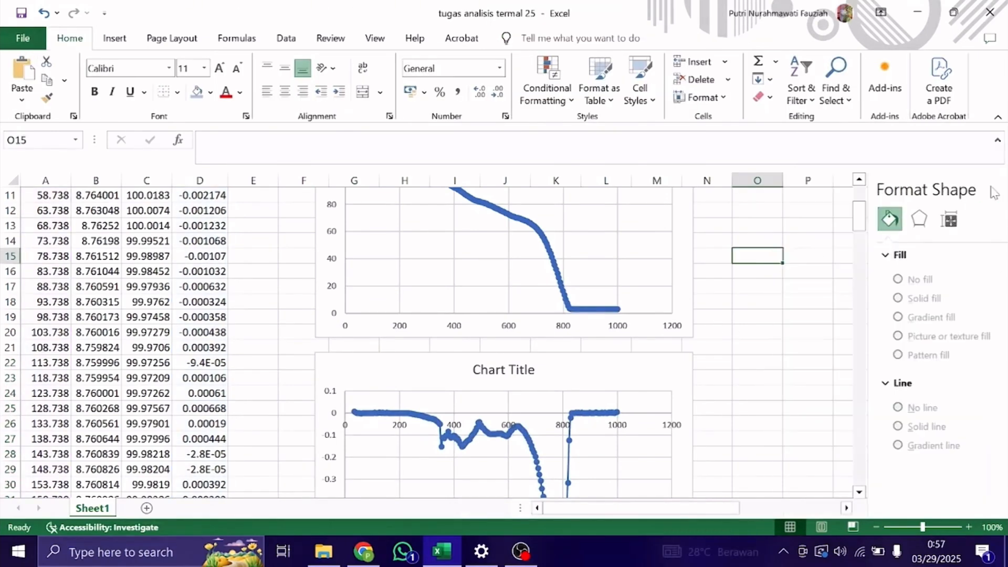
# Replace the derivative chart's placeholder title with "KURVA DTG" and deselect the chart.
pyautogui.scroll(-2, 829, 228)
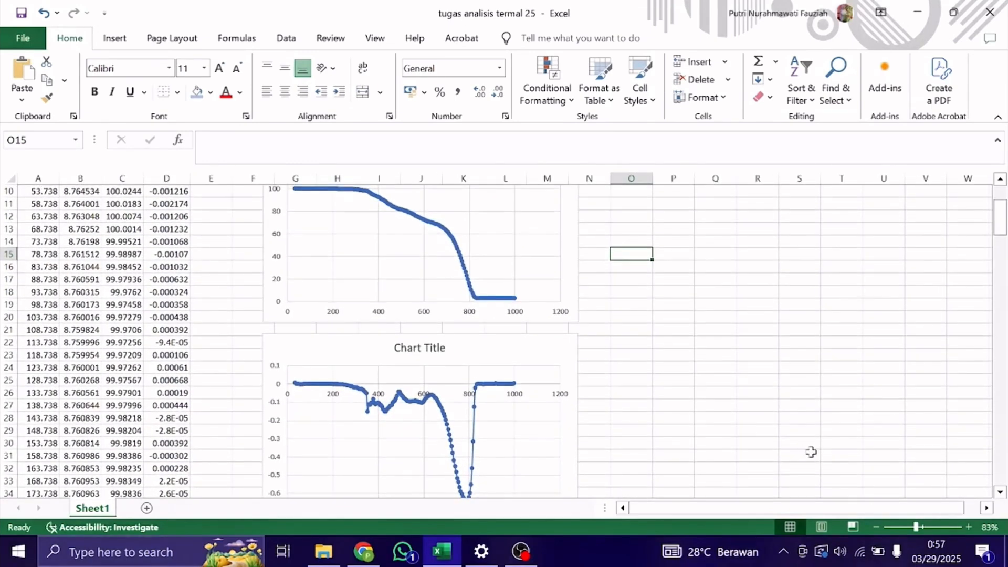
pyautogui.click(875, 527)
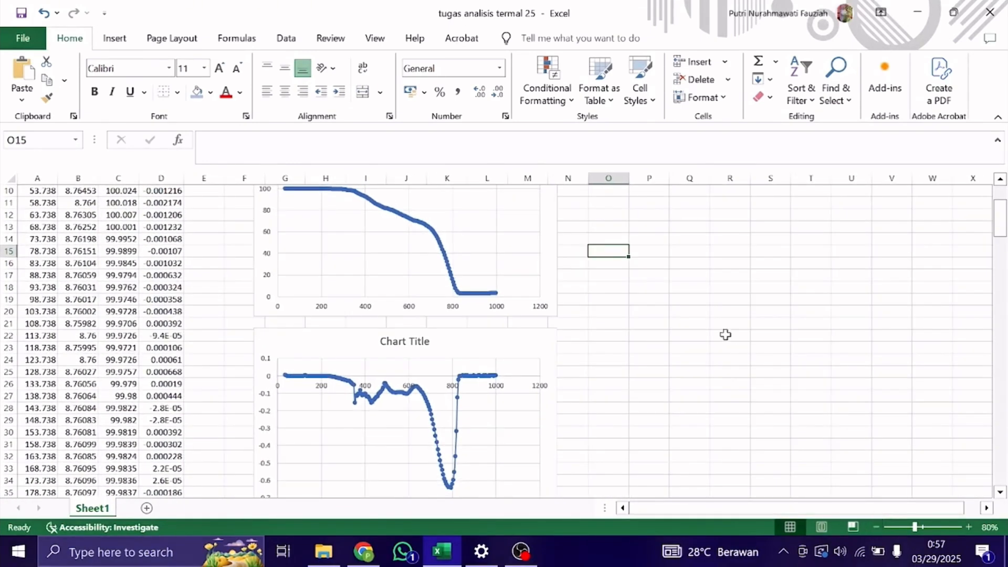
pyautogui.click(725, 335)
pyautogui.scroll(2, 566, 273)
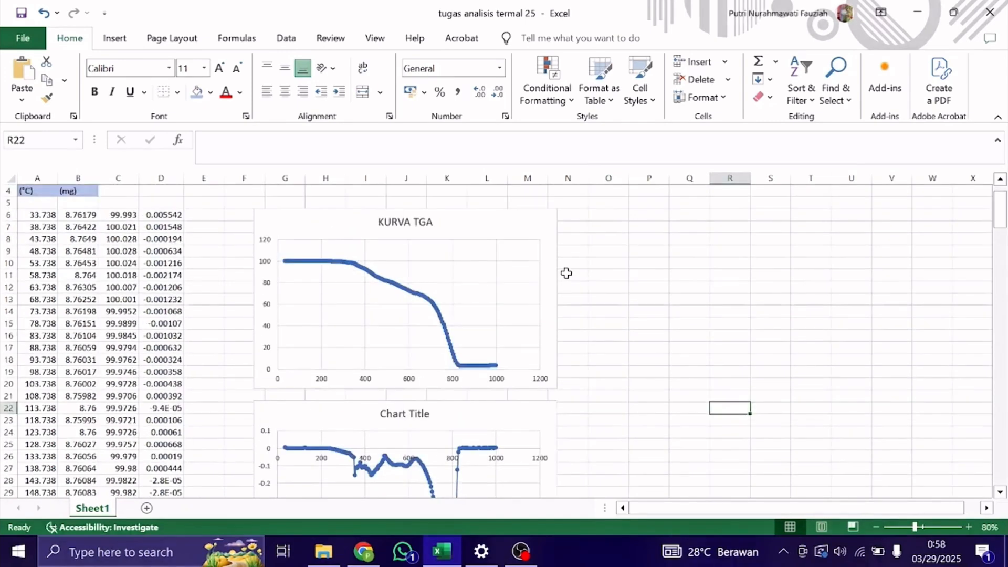
pyautogui.scroll(-1, 566, 273)
pyautogui.click(386, 364)
pyautogui.doubleClick(386, 364)
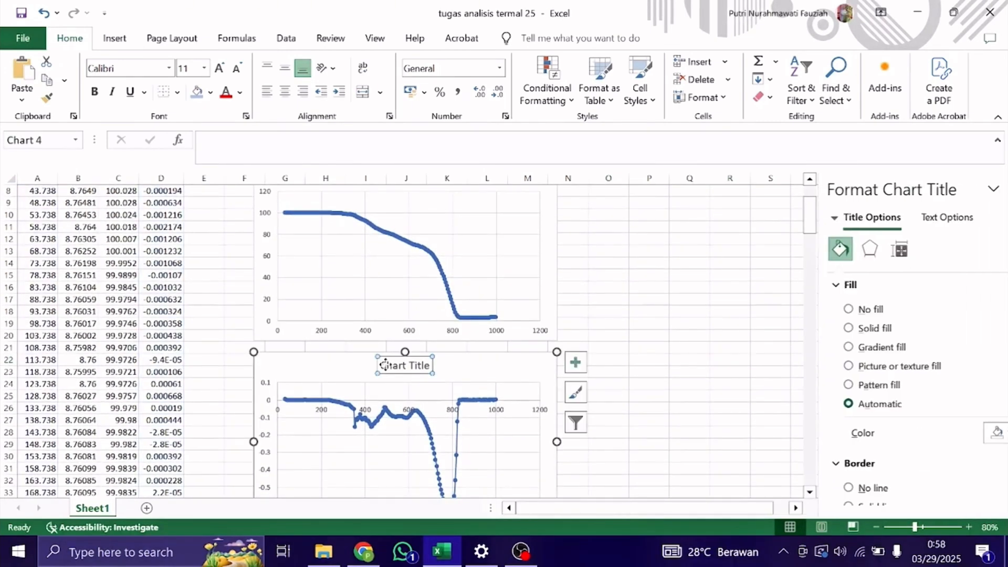
pyautogui.doubleClick(417, 366)
pyautogui.press('BackSpace')
pyautogui.press('BackSpace')
pyautogui.press('BackSpace')
pyautogui.press('BackSpace')
pyautogui.press('BackSpace')
pyautogui.press('BackSpace')
pyautogui.press('BackSpace')
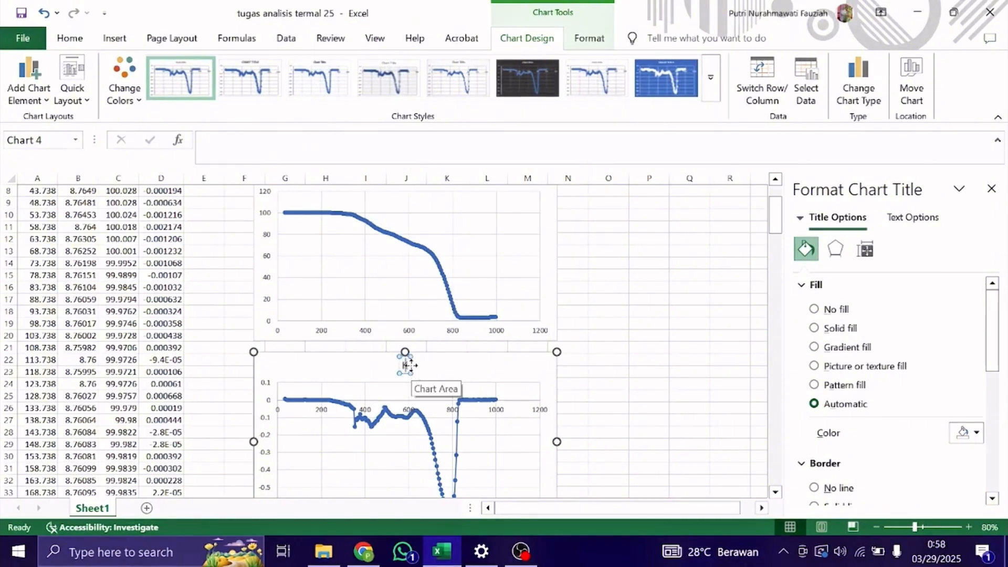
pyautogui.write('KURVA DTG')
pyautogui.click(662, 338)
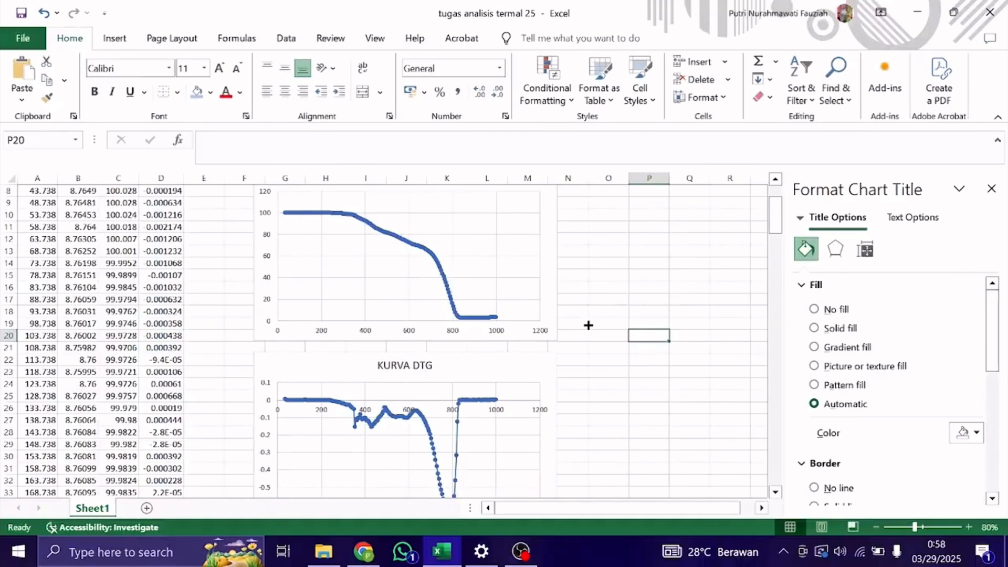
# Close the formatting pane and move the KURVA DTG chart beside the KURVA TGA chart, level with it, over columns N to U.
pyautogui.scroll(-1, 588, 325)
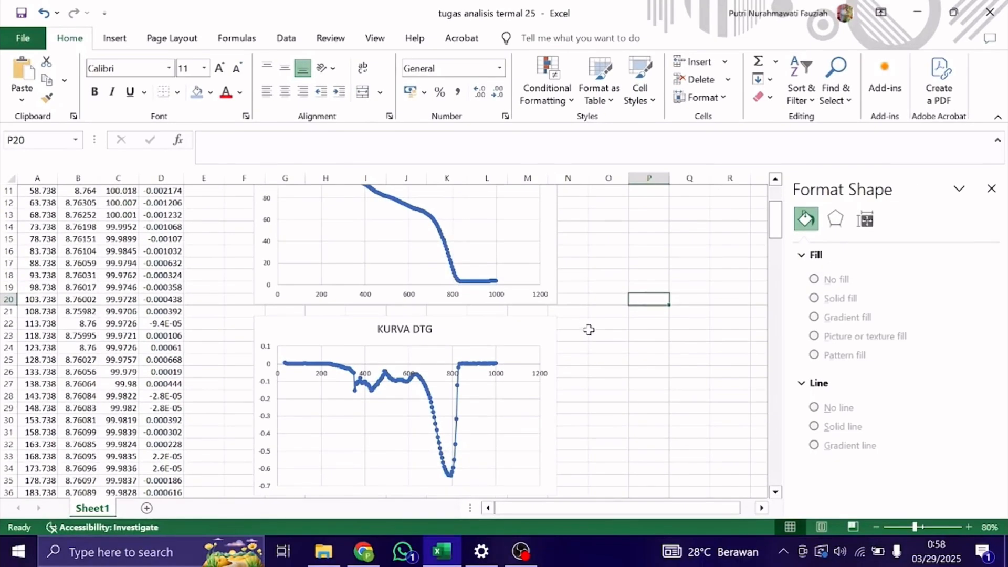
pyautogui.click(991, 189)
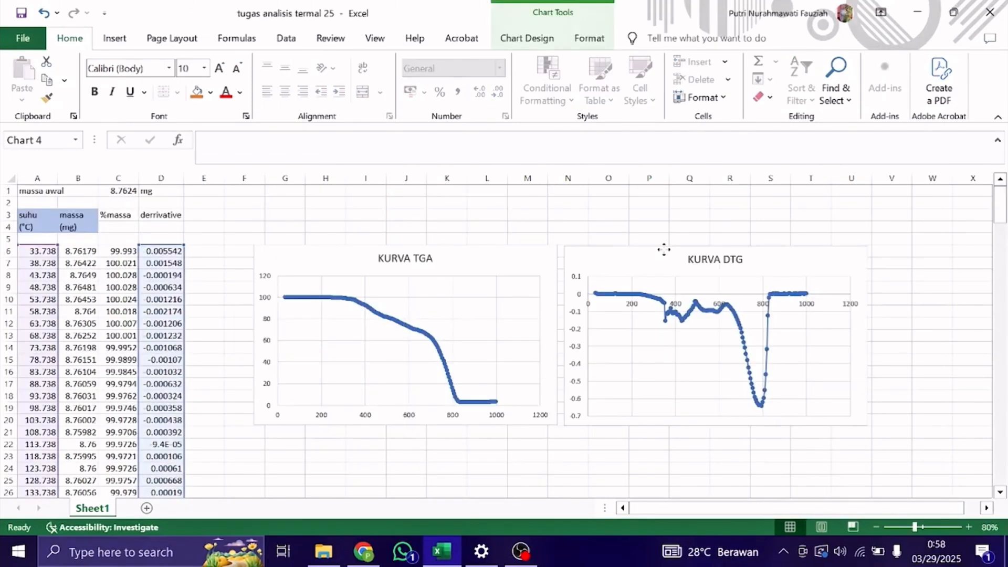
pyautogui.moveTo(664, 250); pyautogui.dragTo(663, 248)
pyautogui.click(551, 444)
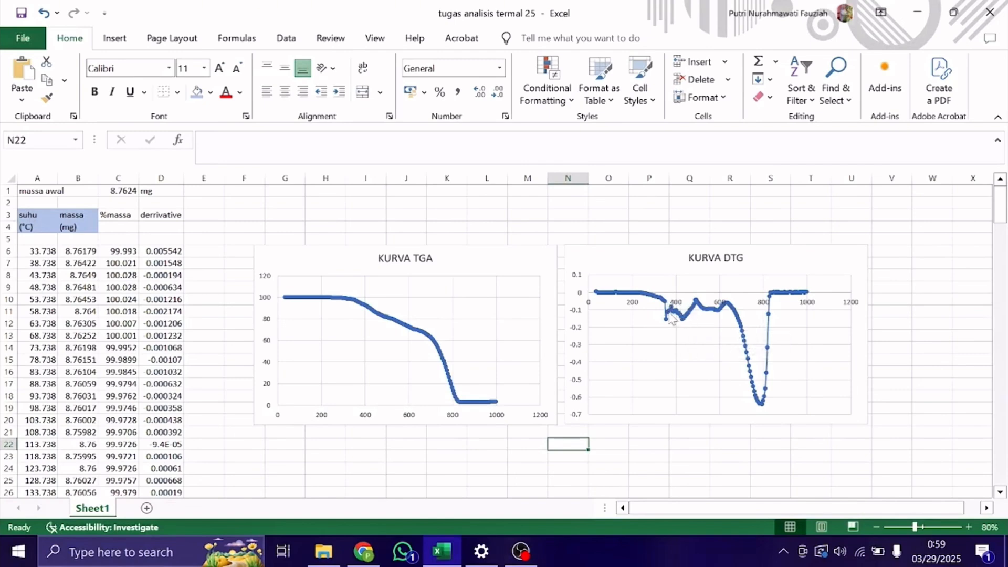
# Switch to Origin, plot %massa against temp as a line graph, place it beside the worksheet and maximize it.
pyautogui.moveTo(671, 321)
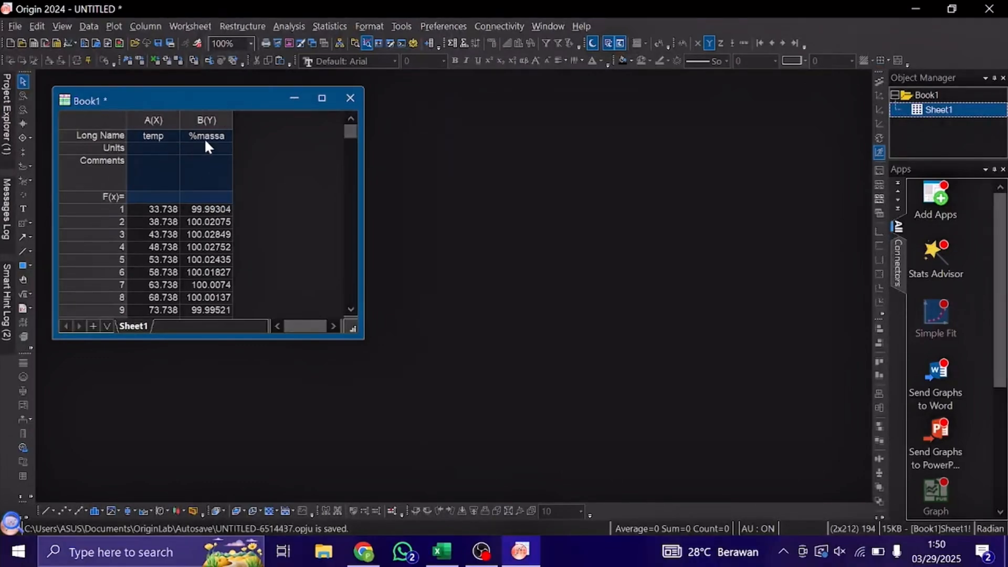
pyautogui.click(107, 120)
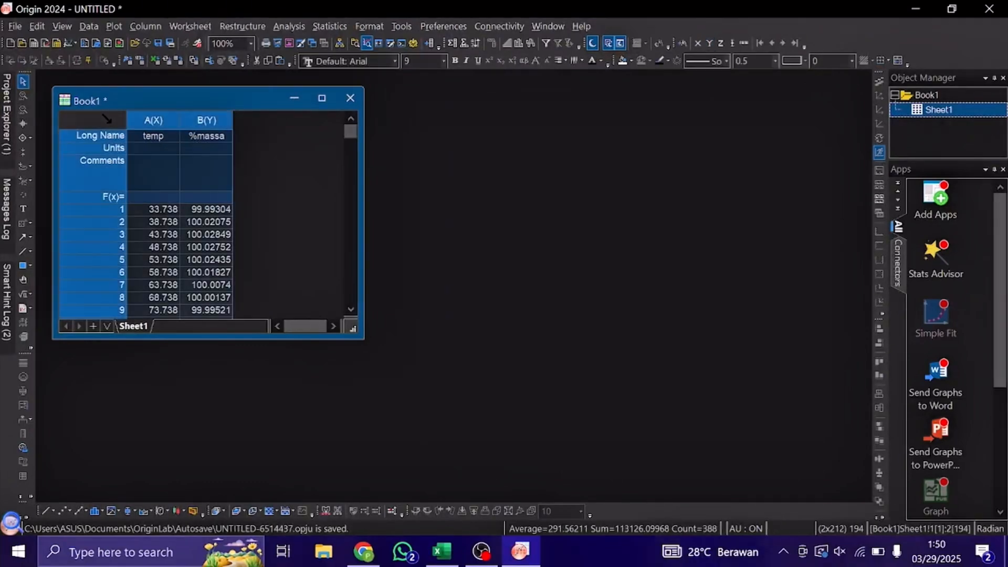
pyautogui.click(108, 25)
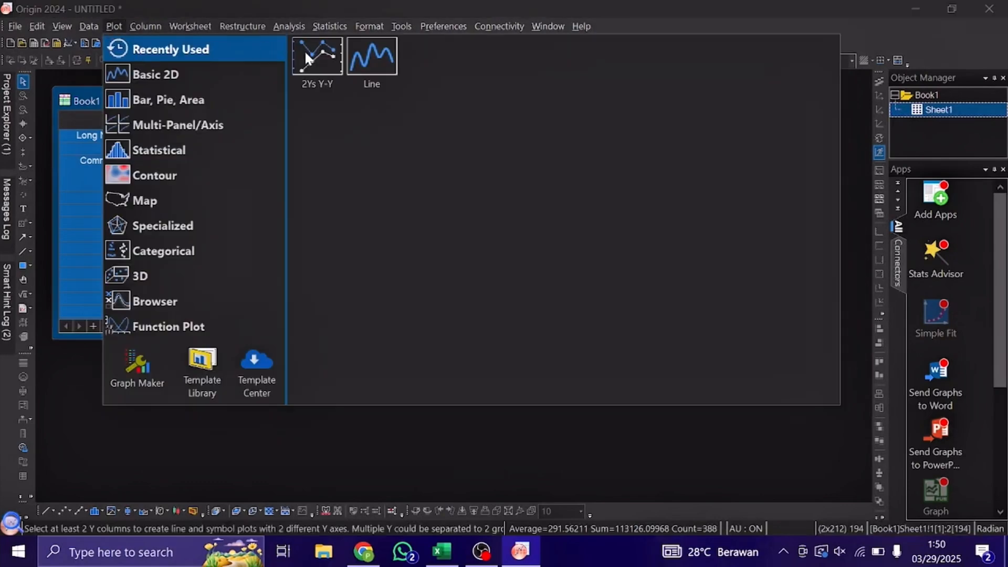
pyautogui.click(382, 64)
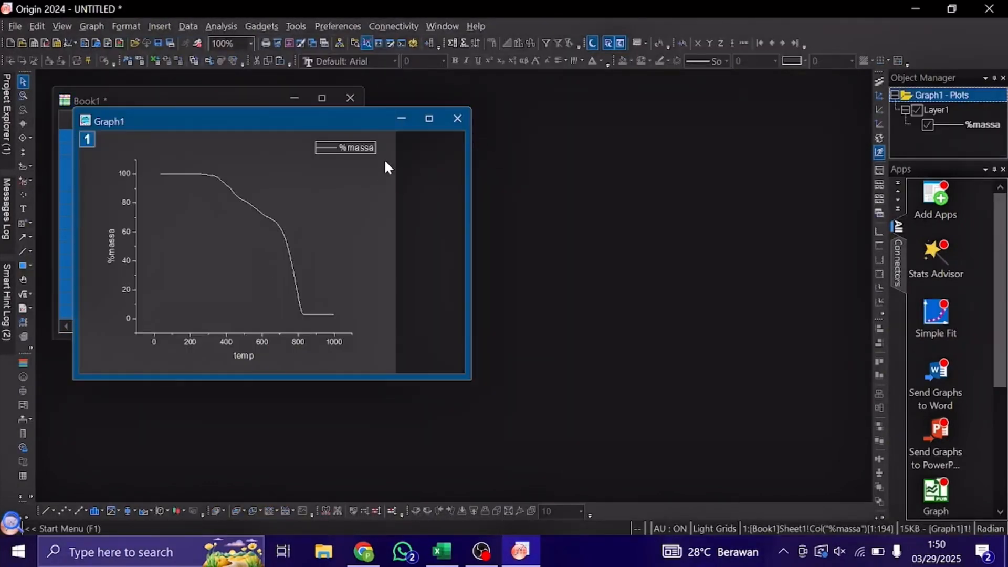
pyautogui.moveTo(375, 123); pyautogui.dragTo(665, 101)
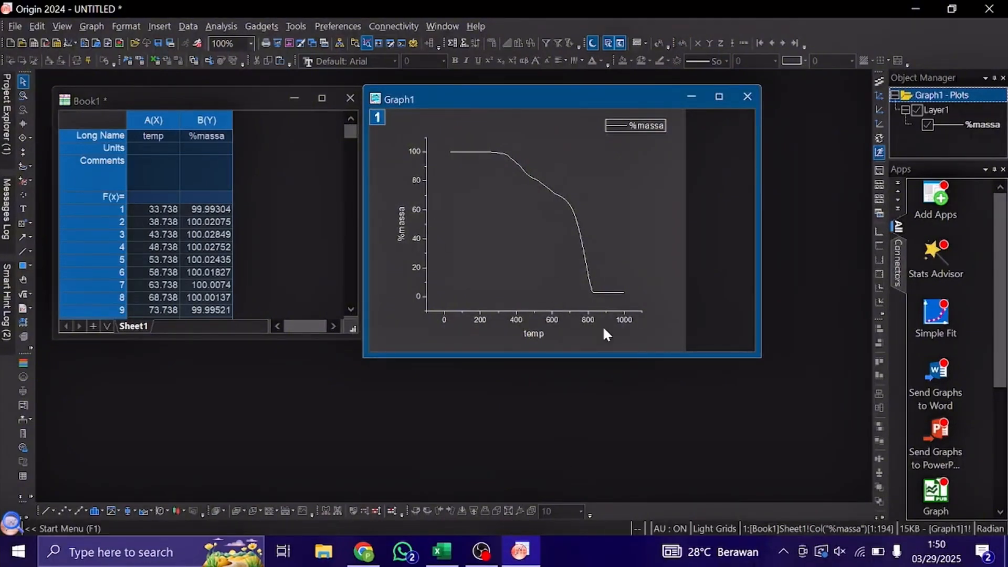
pyautogui.click(711, 98)
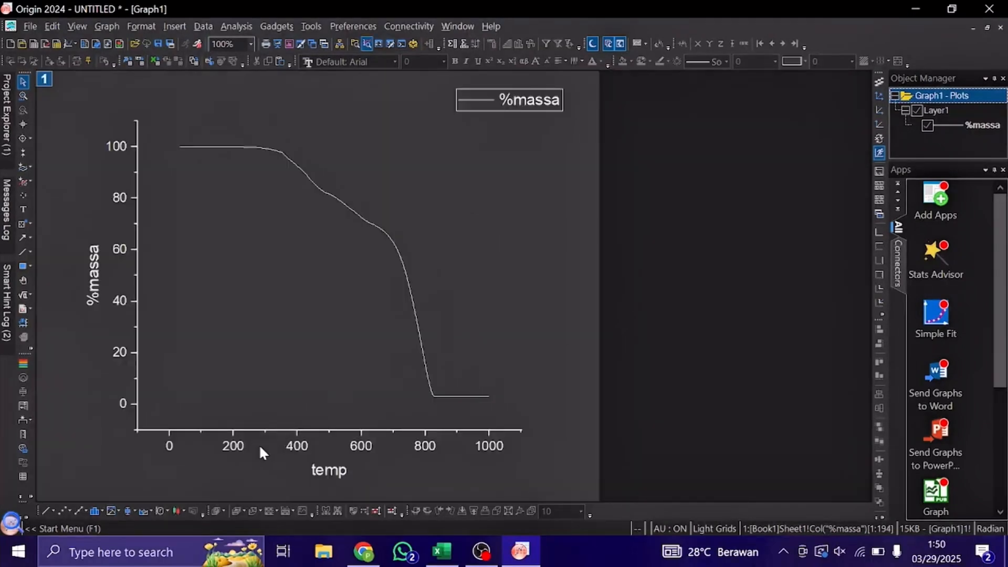
# Set the %massa graph's horizontal axis to start at 30 and vertical axis at 0, then restore the graph window.
pyautogui.click(236, 446)
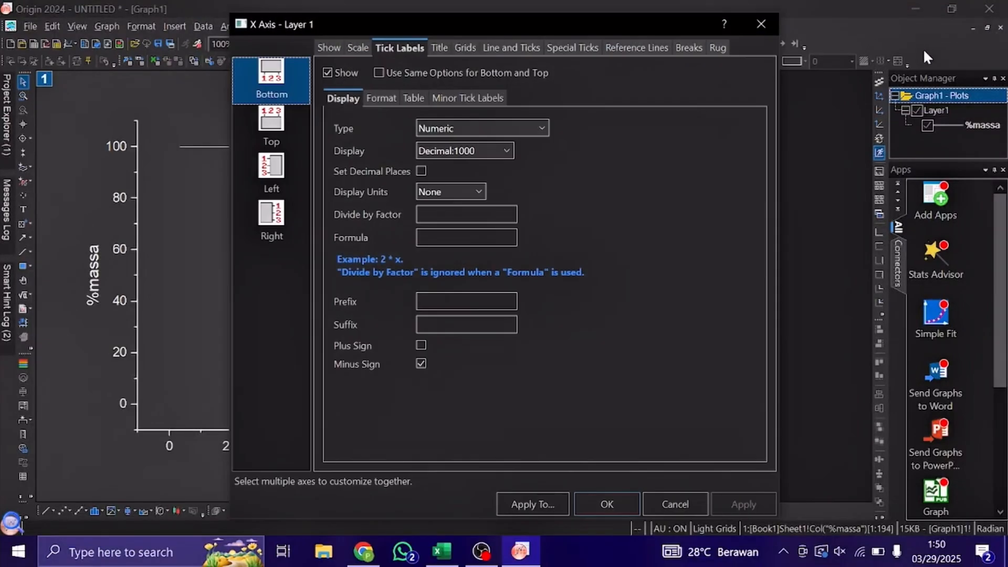
pyautogui.click(355, 50)
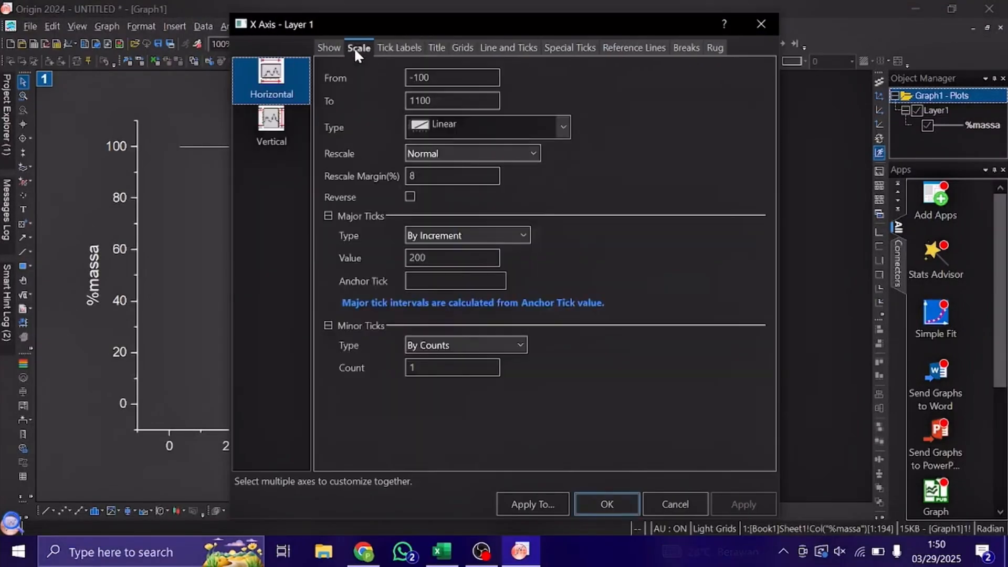
pyautogui.moveTo(491, 21); pyautogui.dragTo(601, 35)
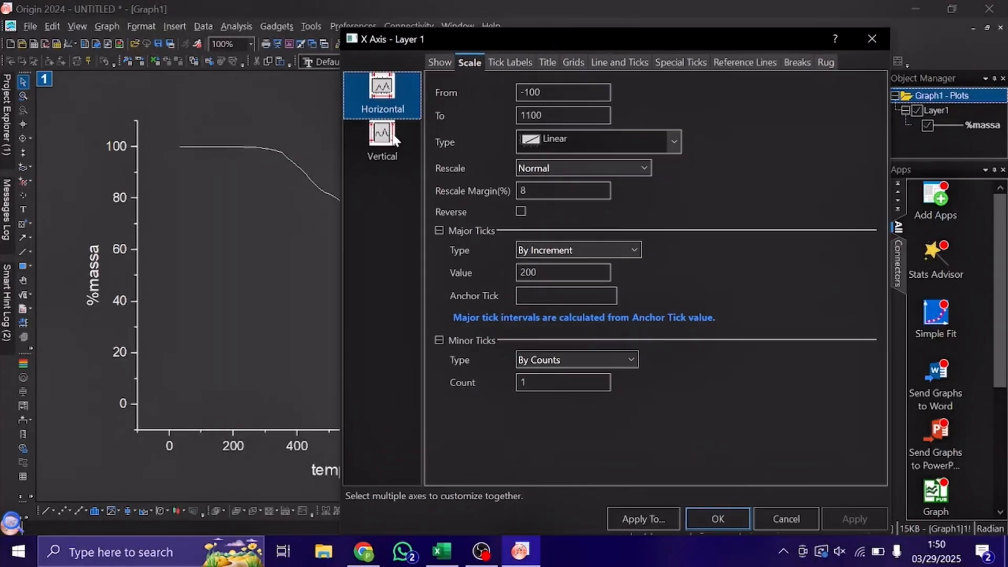
pyautogui.doubleClick(532, 93)
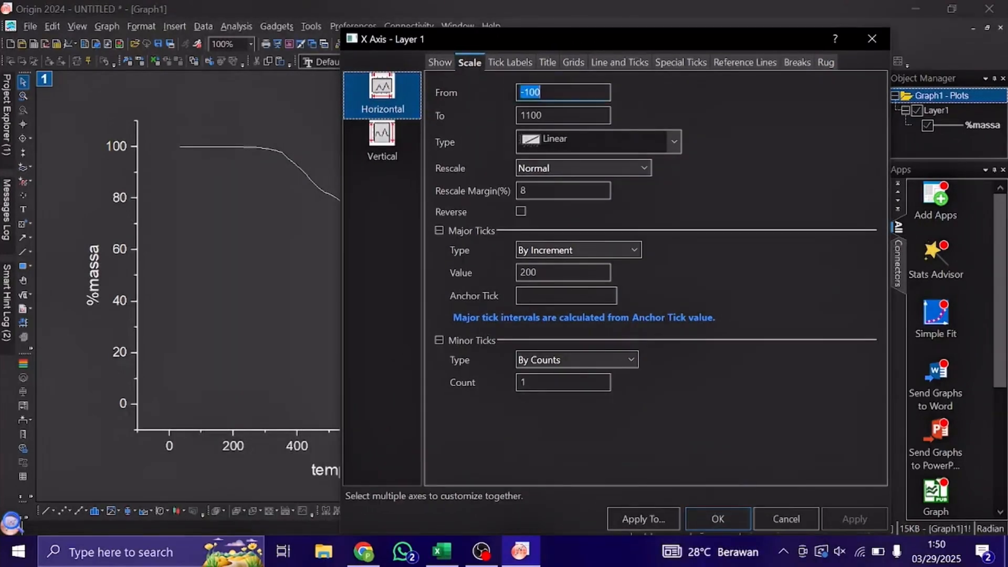
pyautogui.write('30')
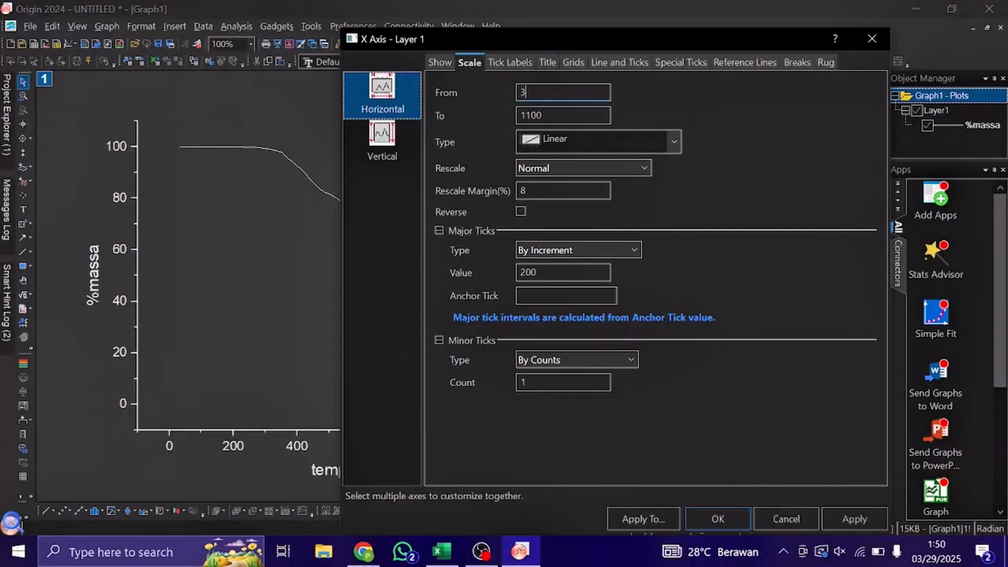
pyautogui.click(397, 147)
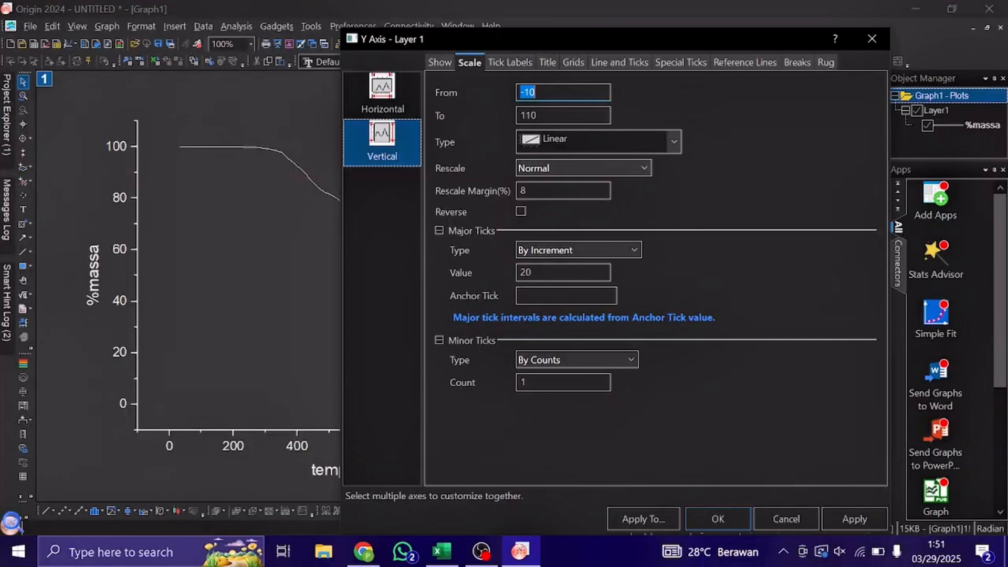
pyautogui.write('0')
pyautogui.click(706, 517)
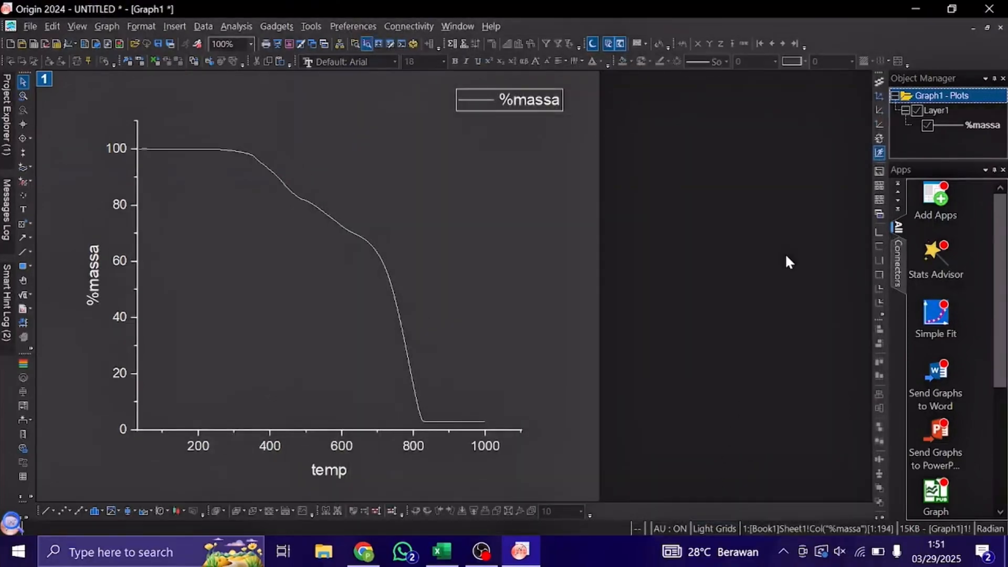
pyautogui.click(985, 27)
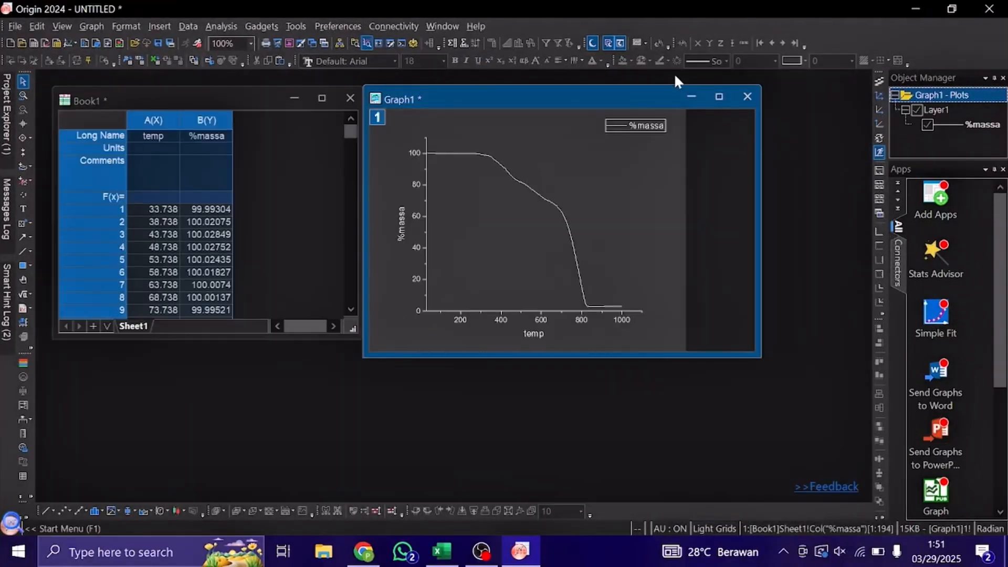
pyautogui.click(176, 221)
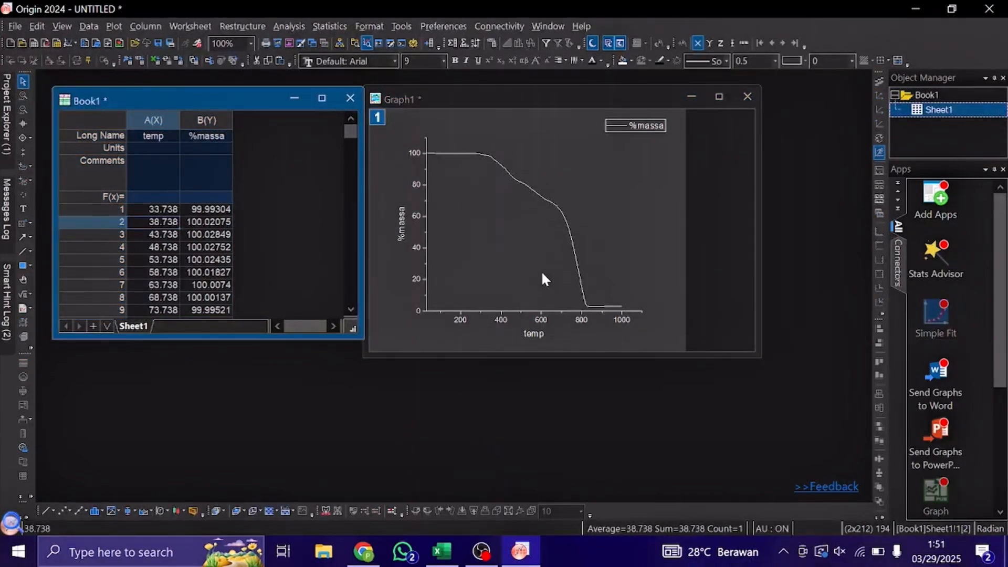
pyautogui.click(159, 205)
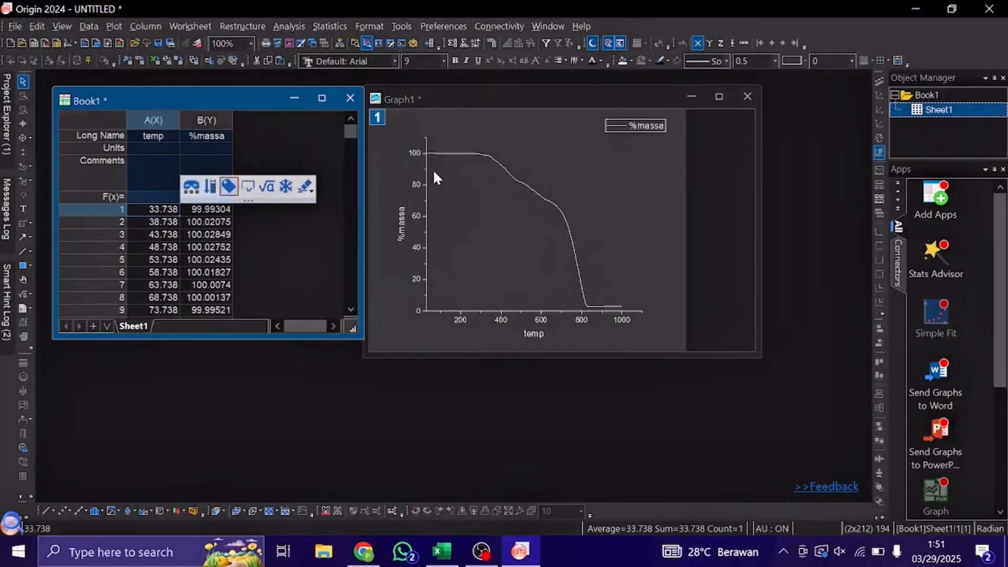
pyautogui.click(194, 220)
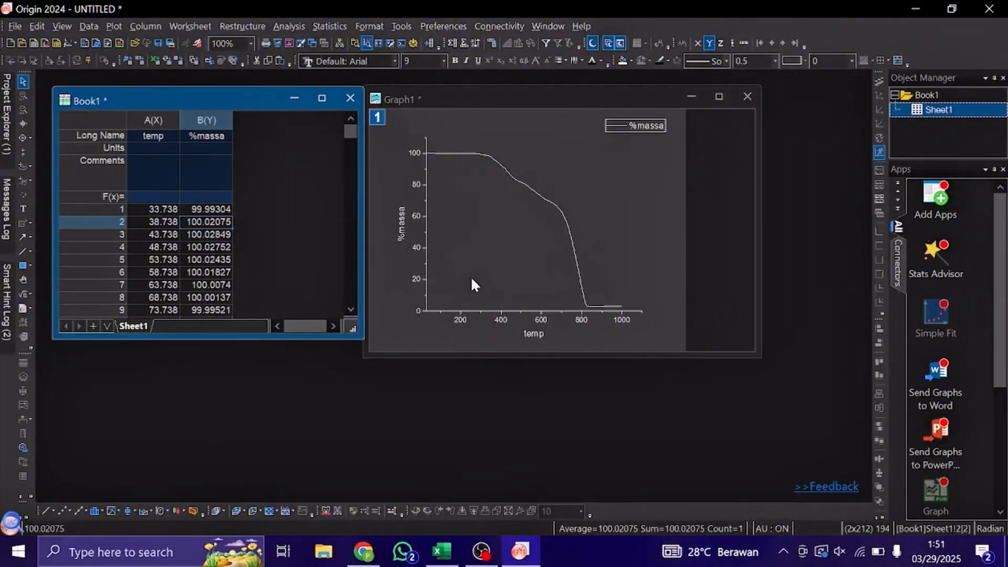
# Differentiate the %massa curve with derivative order 1, outputting the result to a new worksheet column.
pyautogui.click(466, 95)
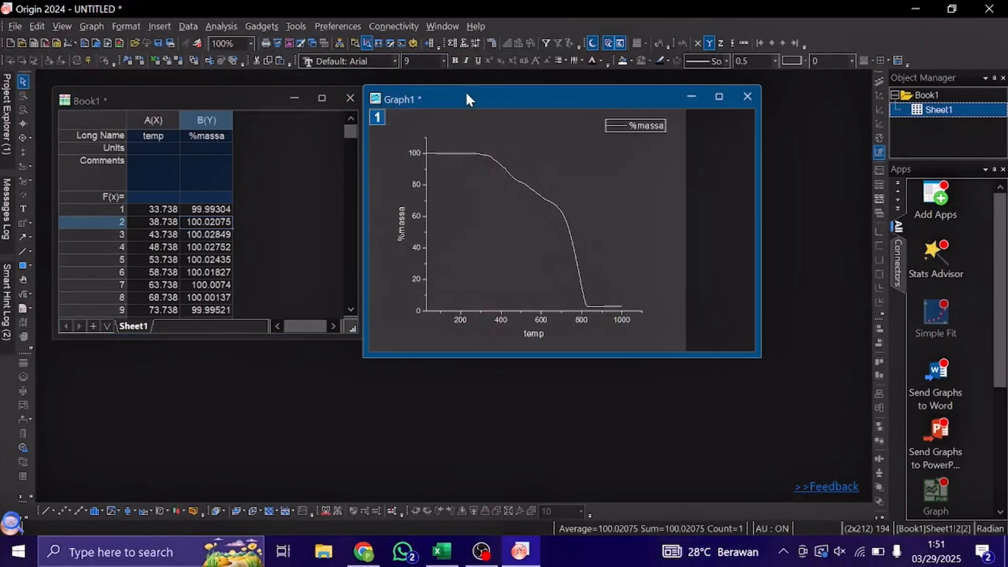
pyautogui.click(229, 27)
pyautogui.moveTo(261, 26)
pyautogui.moveTo(227, 35)
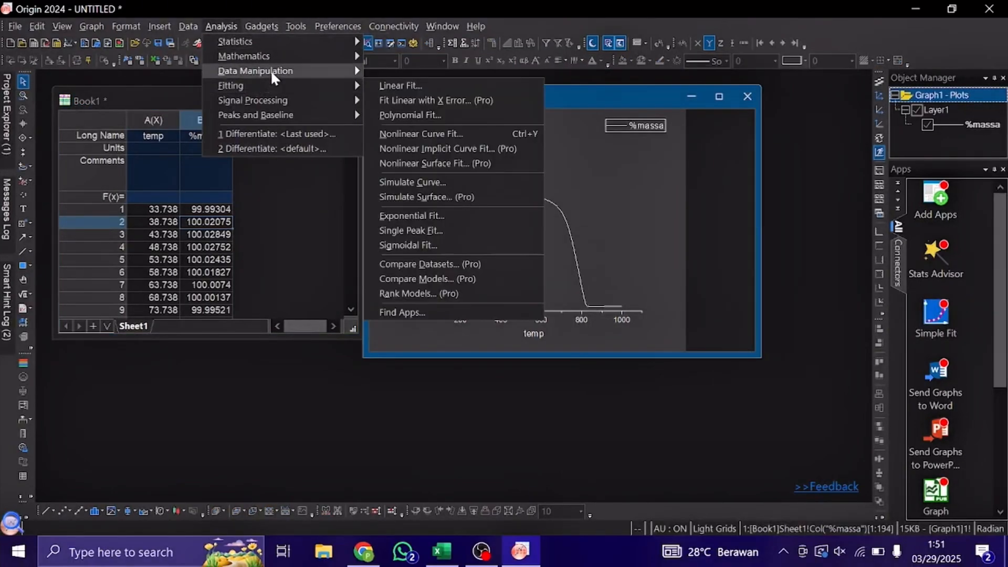
pyautogui.moveTo(304, 51)
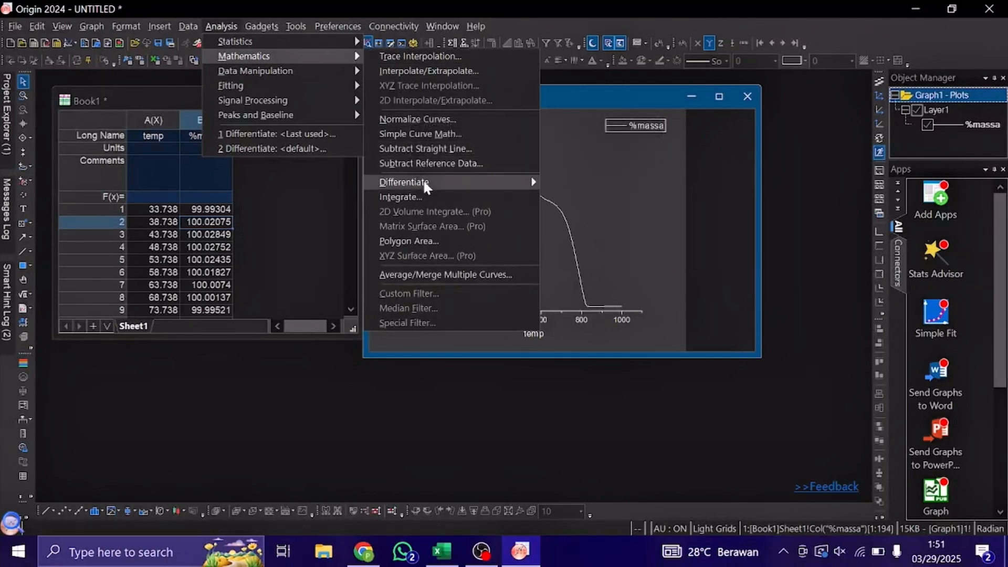
pyautogui.moveTo(424, 184)
pyautogui.click(560, 181)
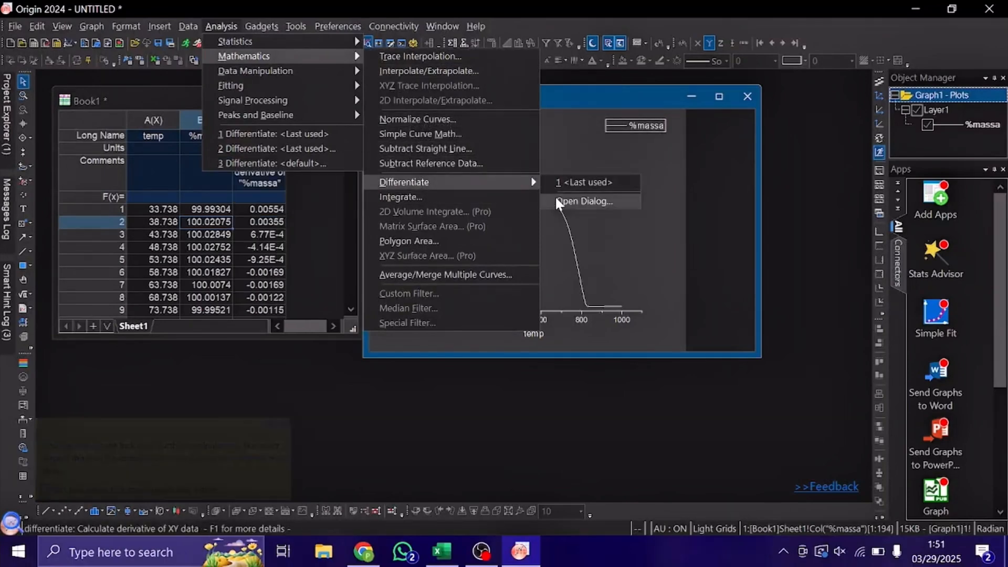
pyautogui.click(558, 201)
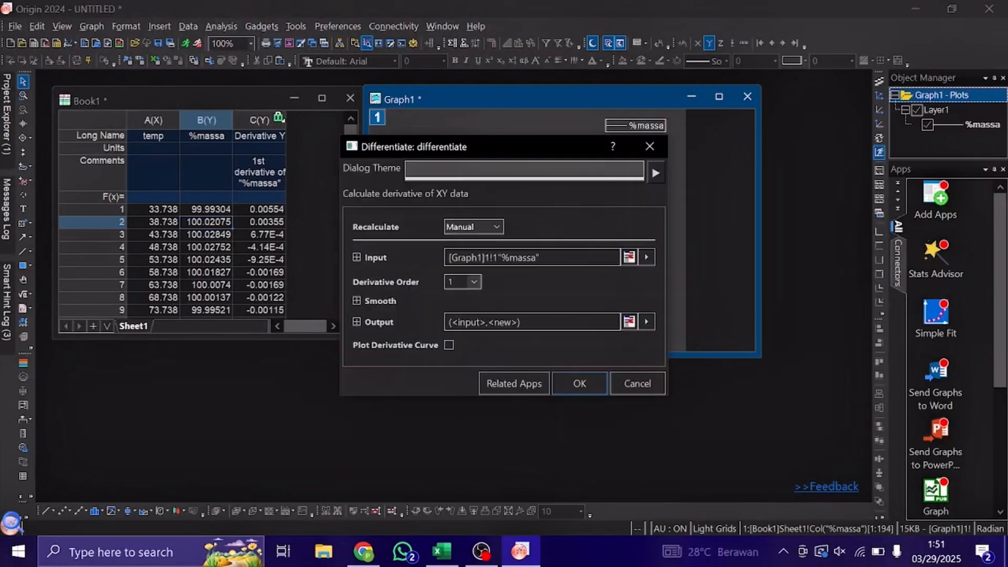
pyautogui.click(565, 379)
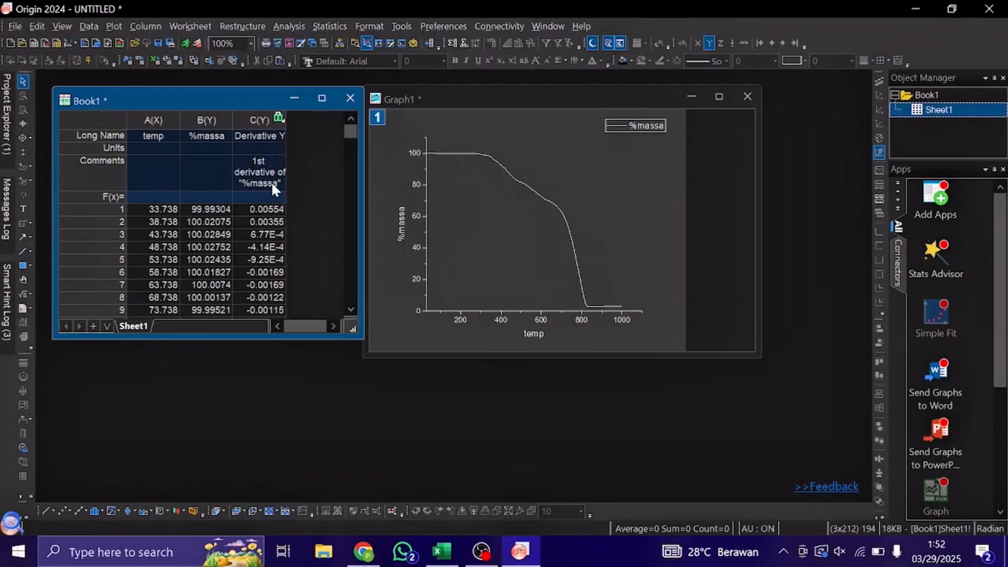
# Plot the derivative column against temp as a line graph and move its window clear of the worksheet's first columns.
pyautogui.click(270, 209)
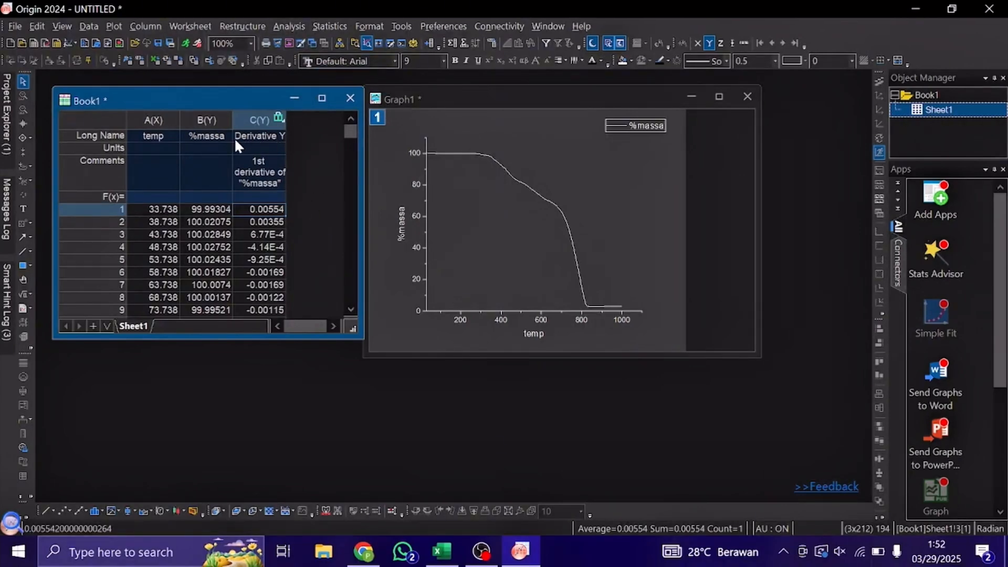
pyautogui.click(153, 120)
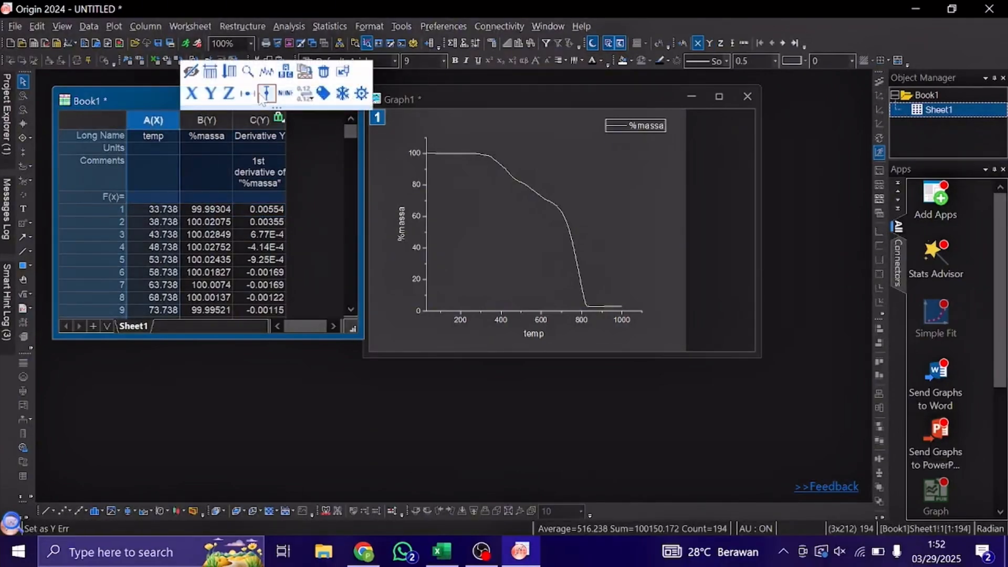
pyautogui.keyDown('ctrl'); pyautogui.click(251, 113); pyautogui.keyUp('ctrl')
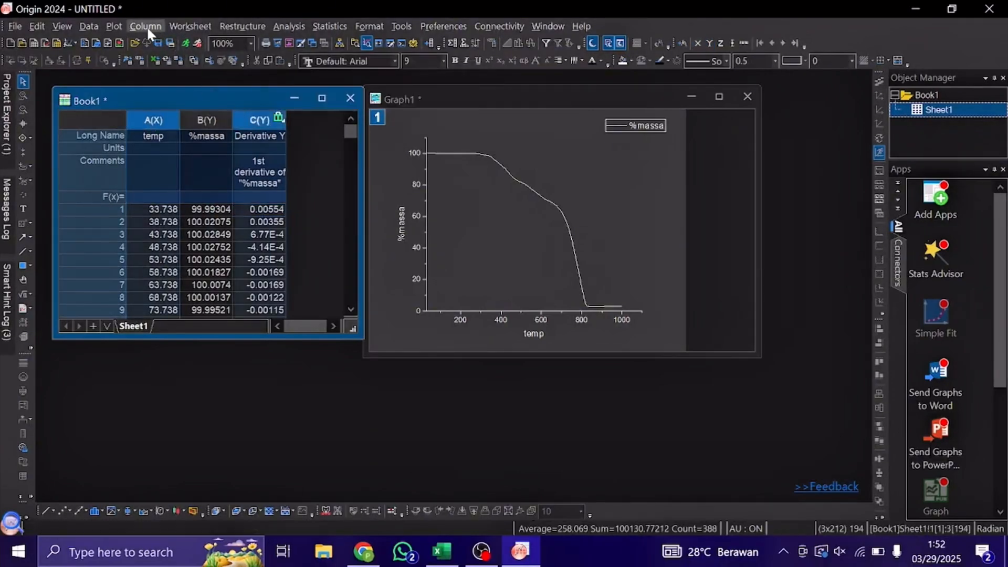
pyautogui.click(115, 26)
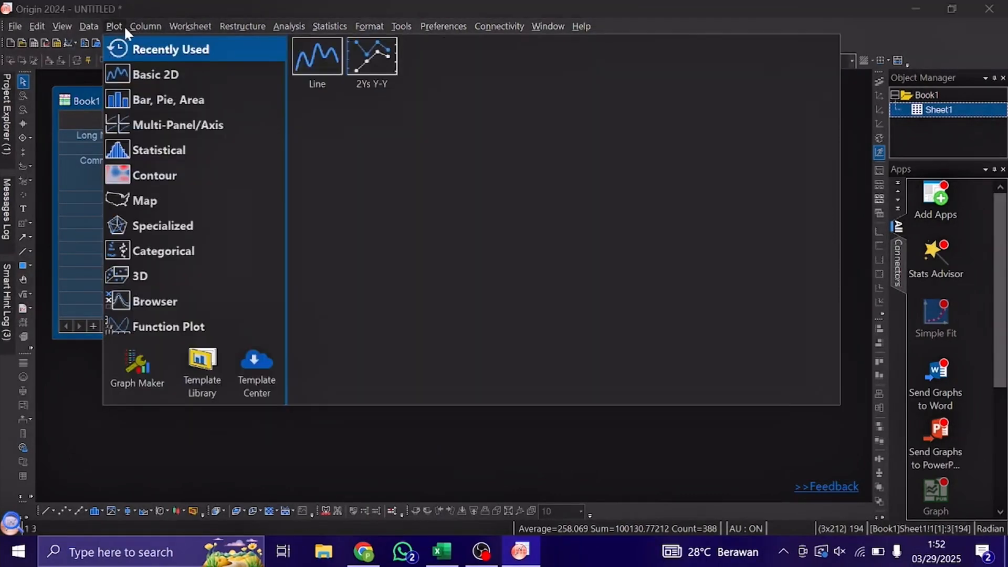
pyautogui.click(318, 56)
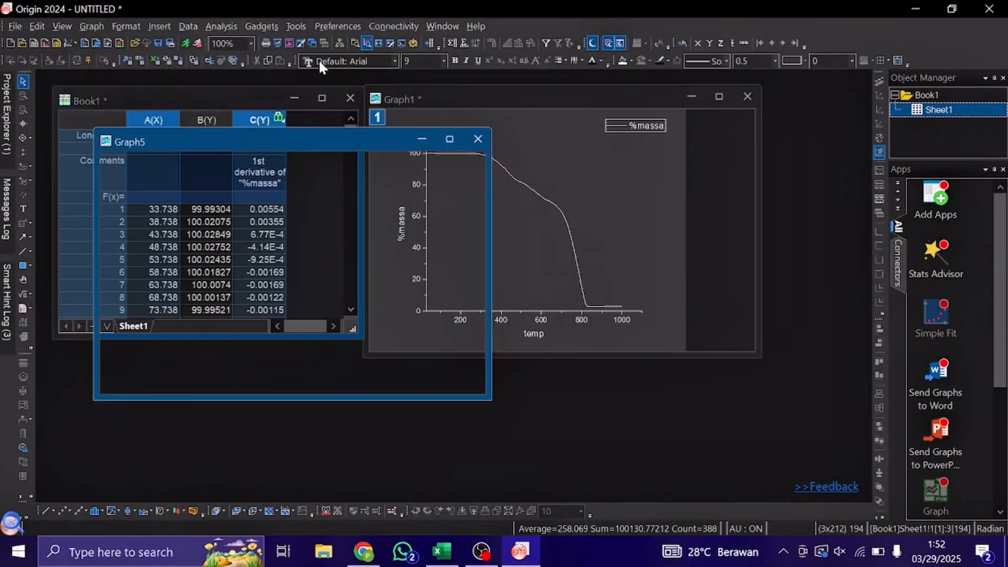
pyautogui.moveTo(388, 146); pyautogui.dragTo(512, 181)
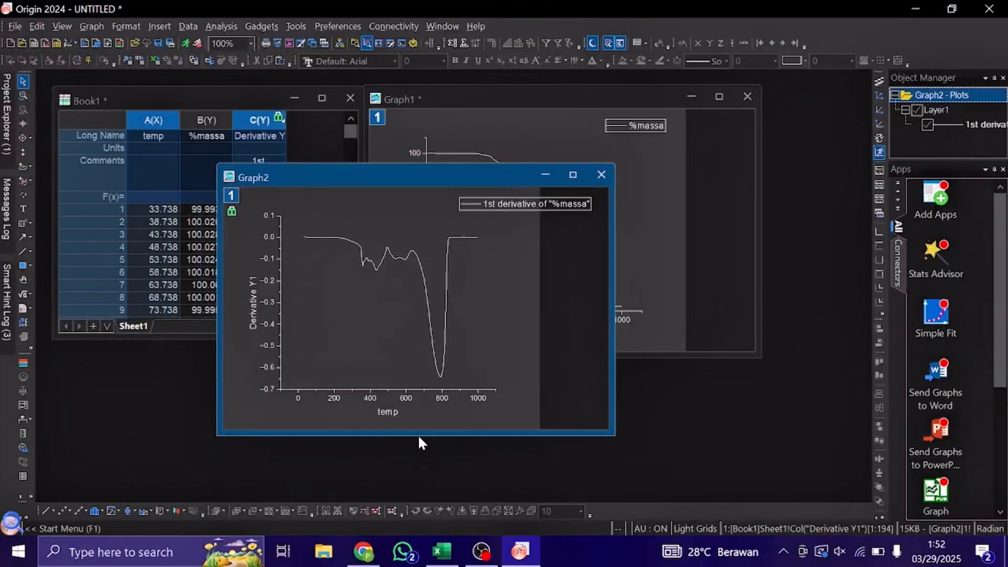
# Set the derivative graph's horizontal axis to start at 30.
pyautogui.click(373, 402)
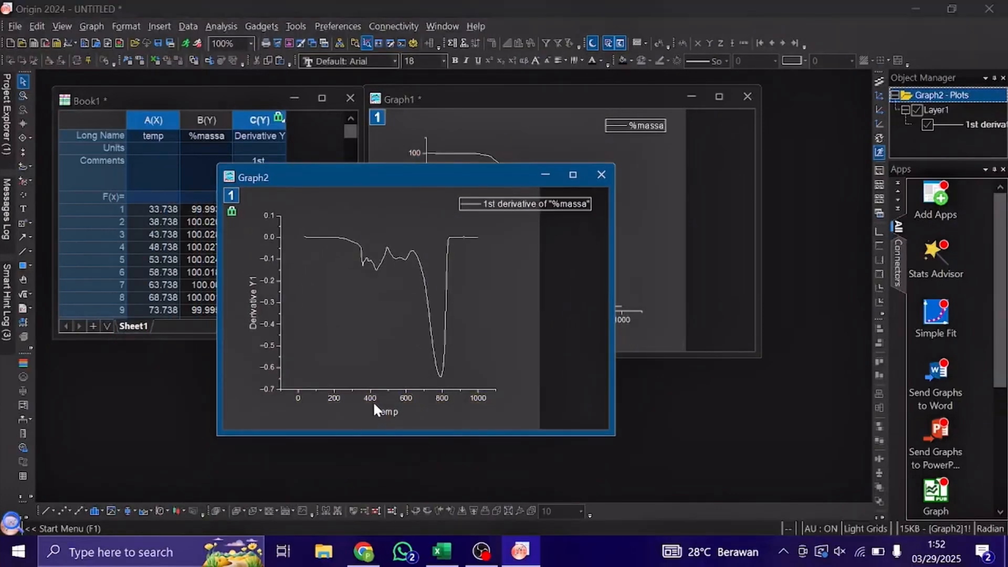
pyautogui.doubleClick(369, 398)
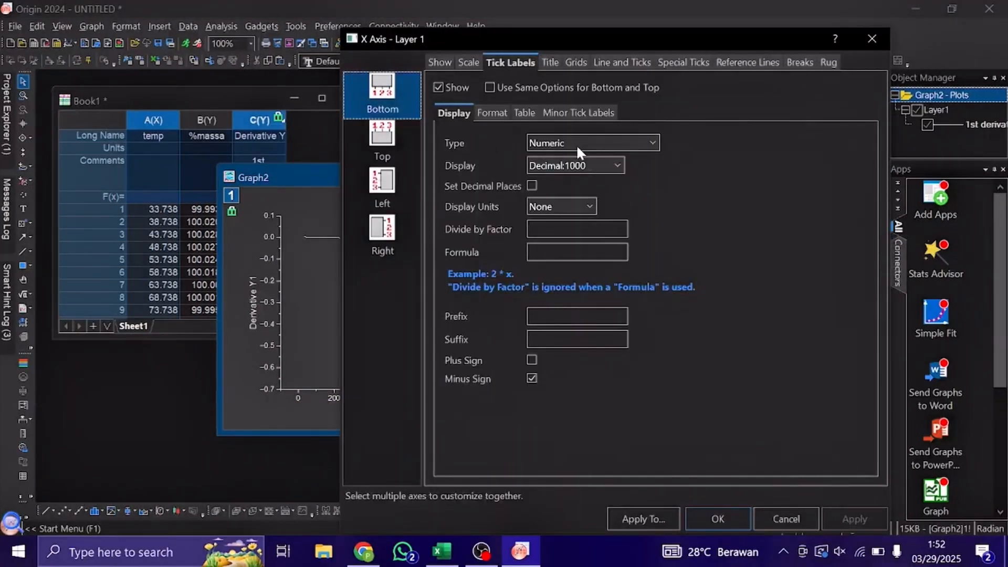
pyautogui.click(469, 63)
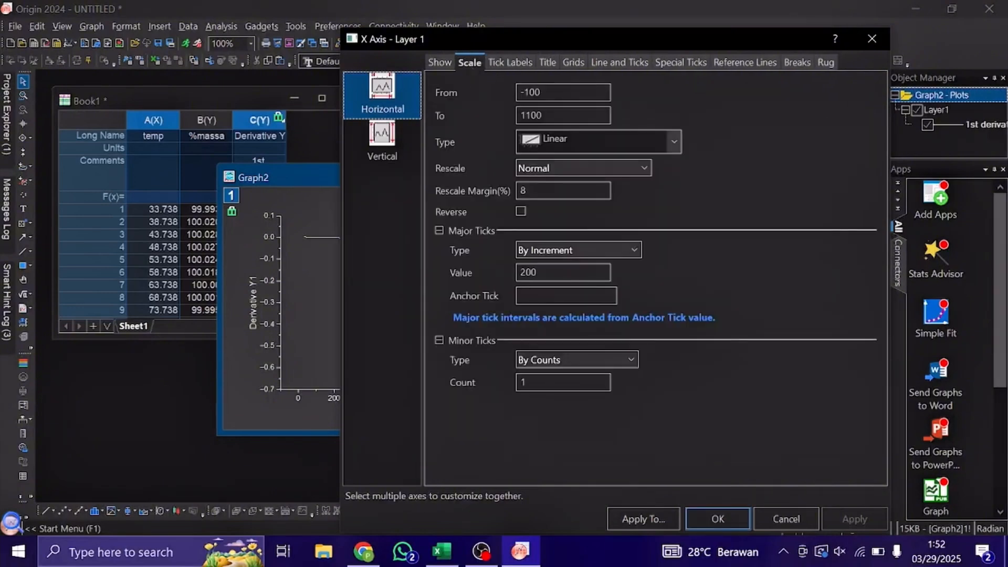
pyautogui.doubleClick(531, 93)
pyautogui.write('3')
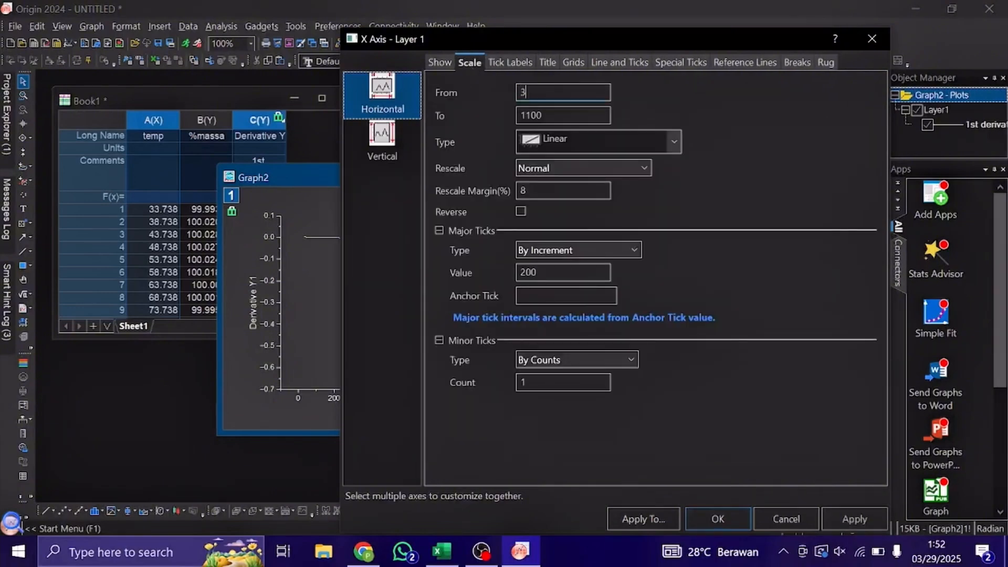
pyautogui.press('BackSpace')
pyautogui.write('30')
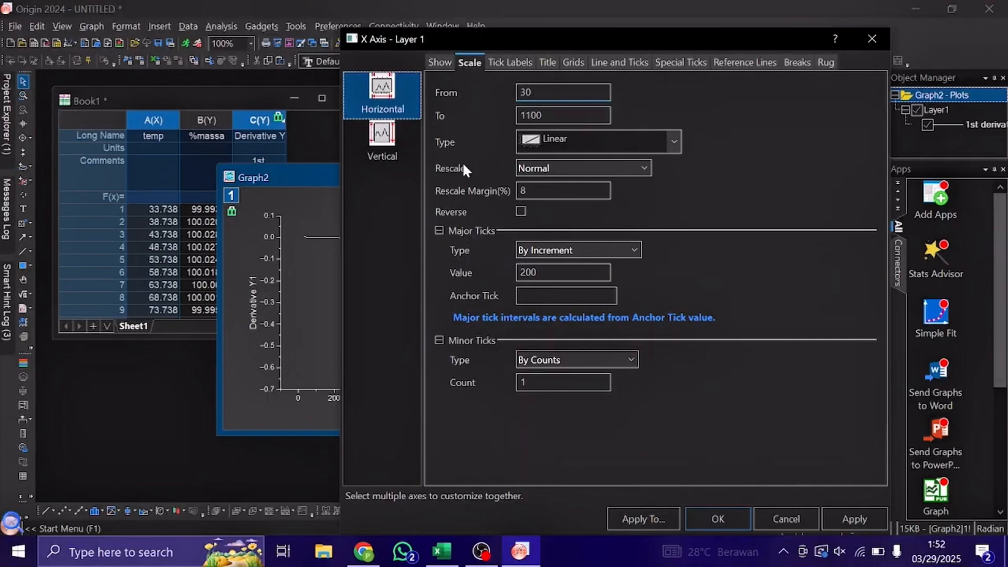
pyautogui.click(392, 150)
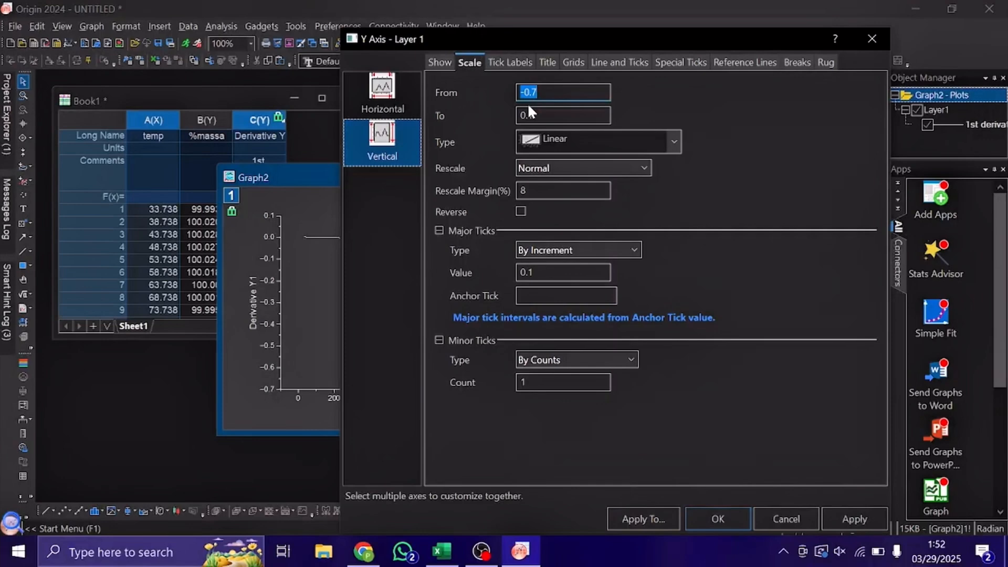
pyautogui.click(397, 98)
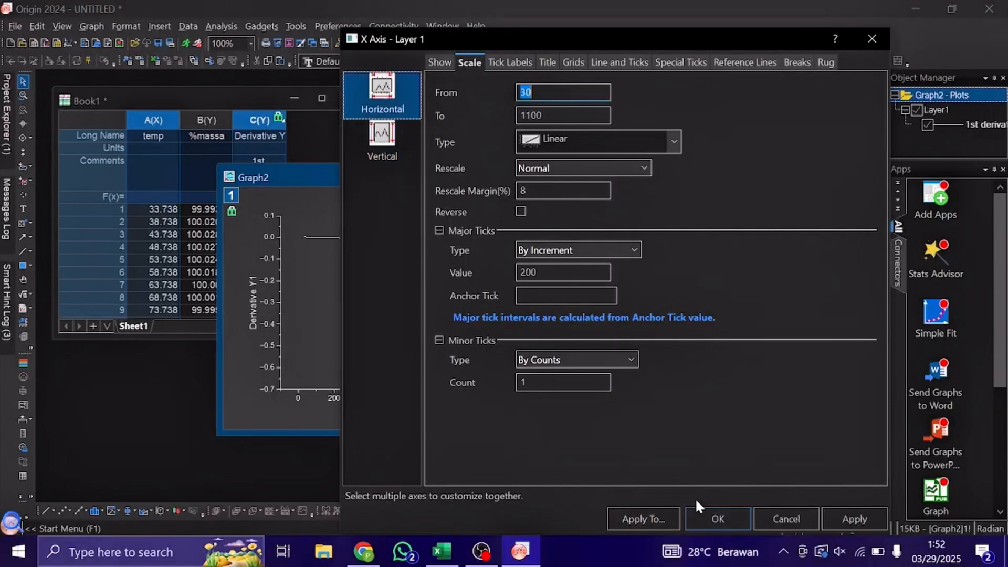
pyautogui.click(700, 518)
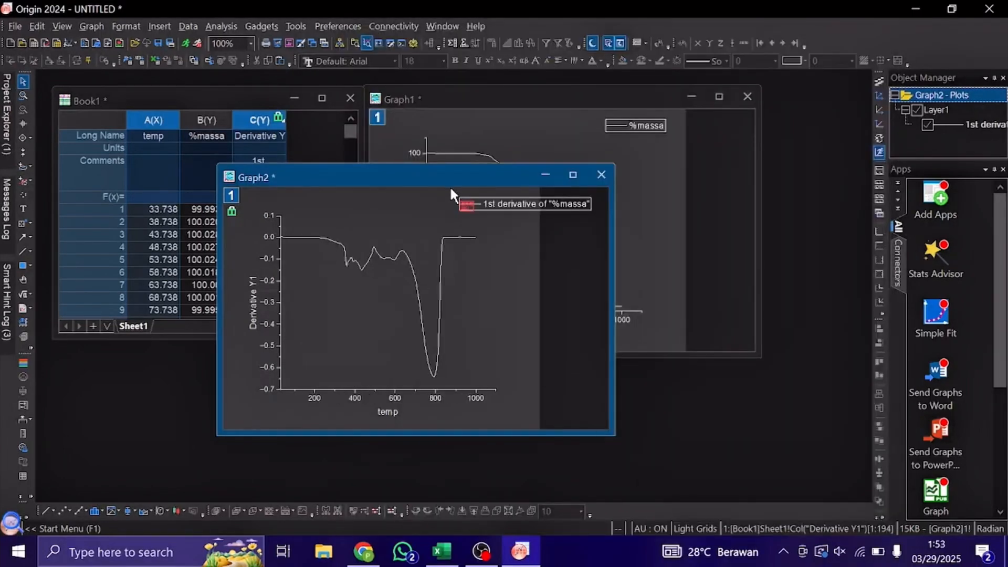
# Rearrange the graph windows so the %massa graph sits beside the worksheet, overlapping the derivative graph.
pyautogui.moveTo(455, 180); pyautogui.dragTo(609, 187)
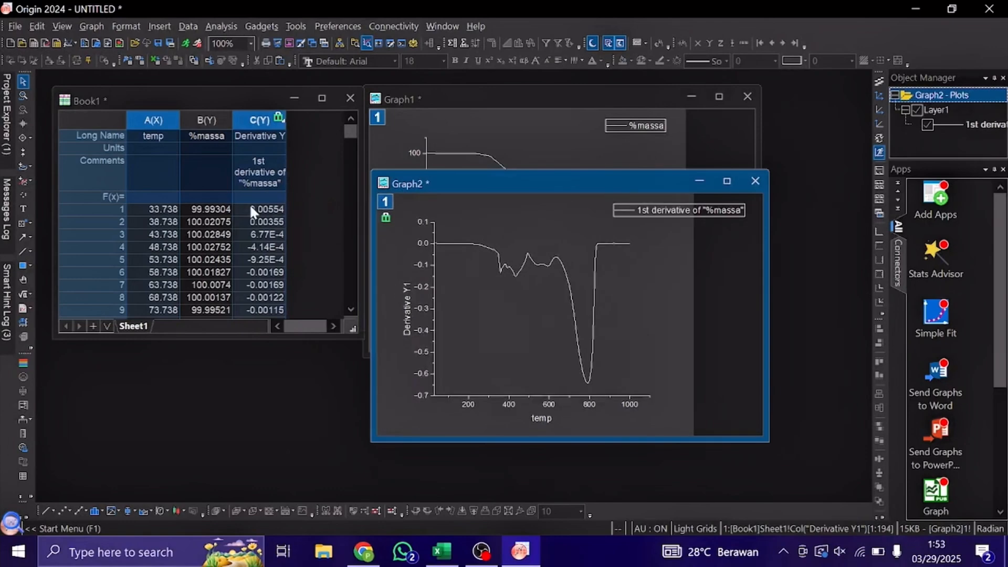
pyautogui.moveTo(503, 178); pyautogui.dragTo(326, 149)
pyautogui.moveTo(496, 210); pyautogui.dragTo(540, 223)
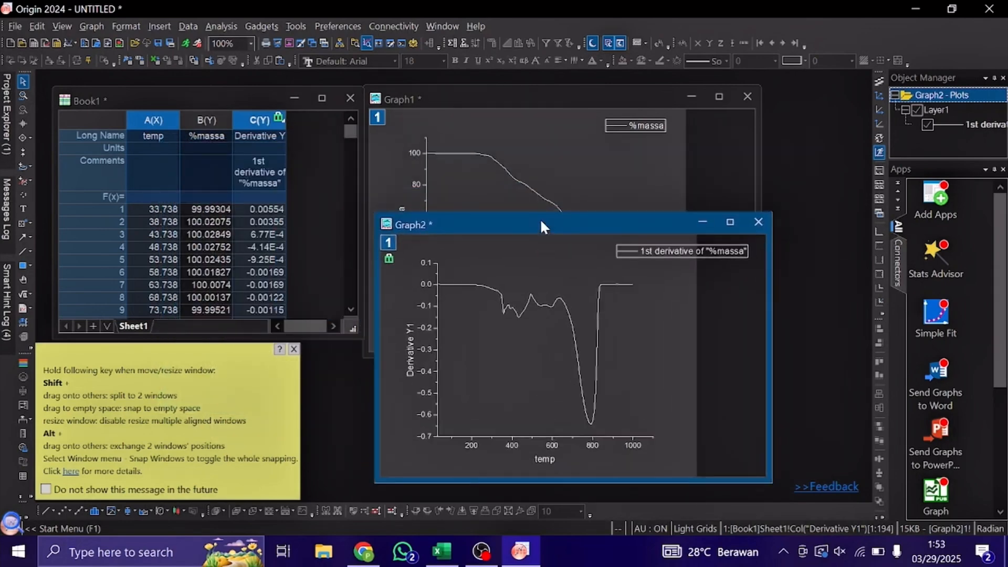
pyautogui.moveTo(539, 104); pyautogui.dragTo(284, 101)
pyautogui.click(605, 225)
pyautogui.moveTo(605, 224); pyautogui.dragTo(697, 103)
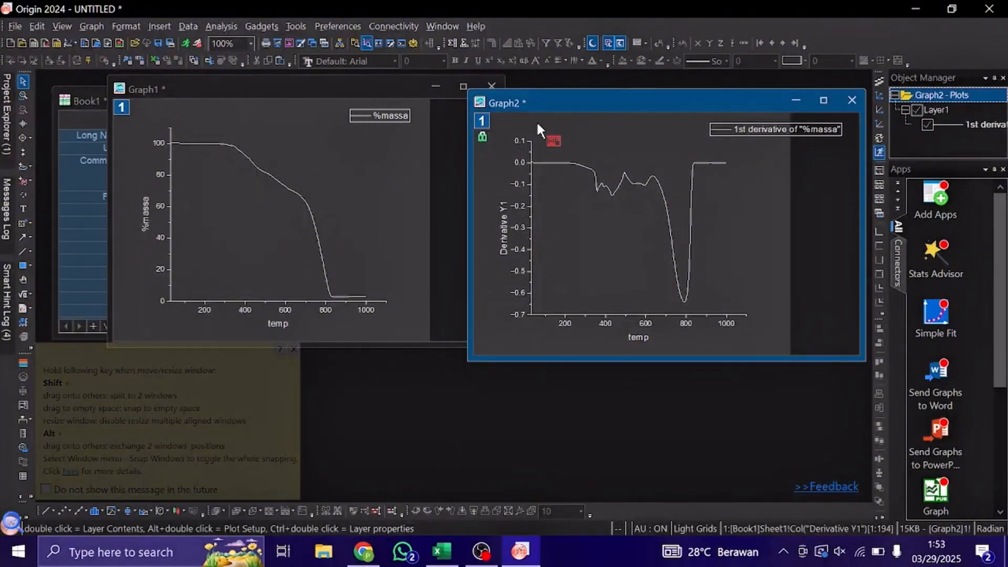
pyautogui.moveTo(361, 92); pyautogui.dragTo(628, 113)
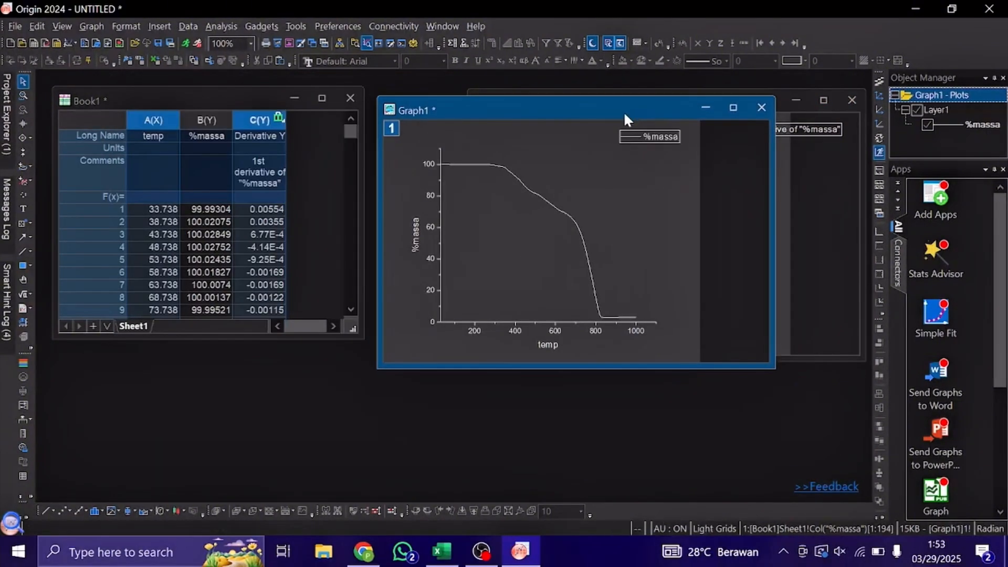
# Plot %massa and its derivative against temp in one double-Y graph and inspect the data points along the curves.
pyautogui.click(111, 118)
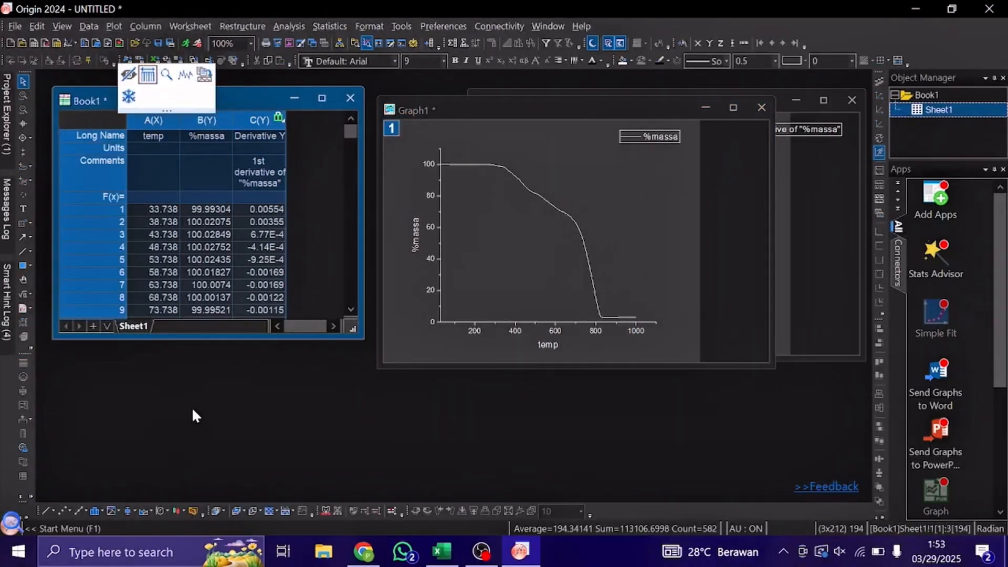
pyautogui.click(112, 509)
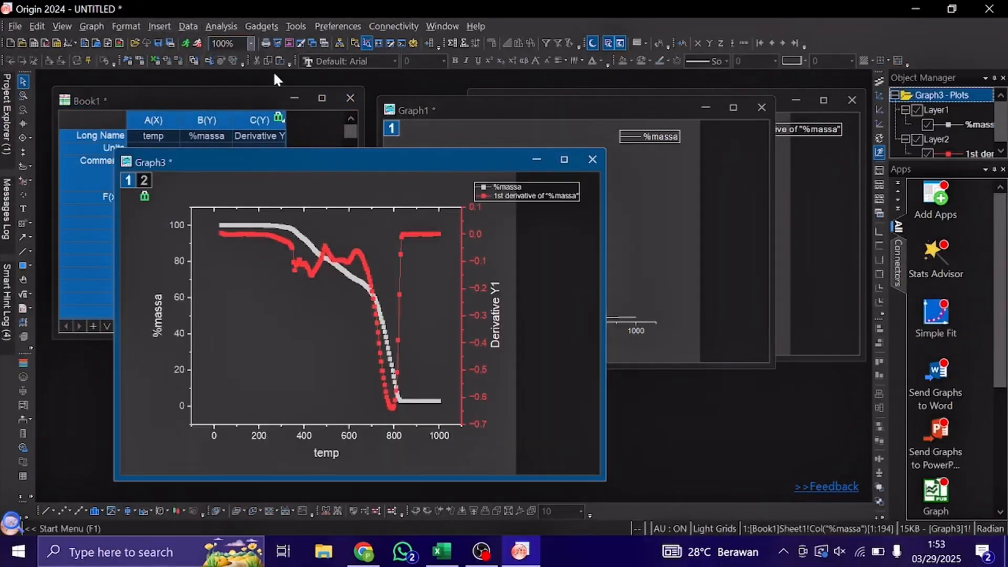
pyautogui.moveTo(297, 155); pyautogui.dragTo(392, 122)
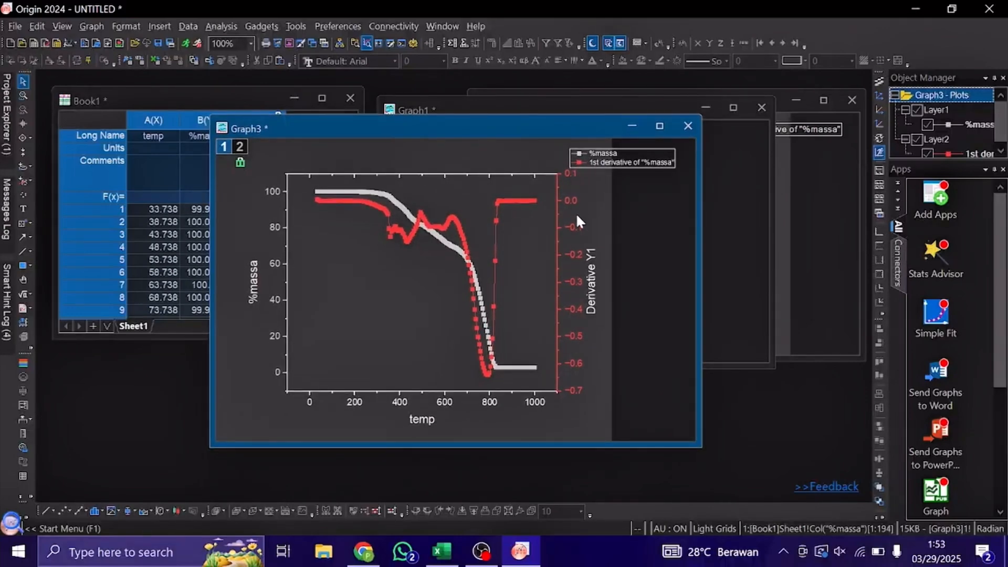
pyautogui.moveTo(493, 258)
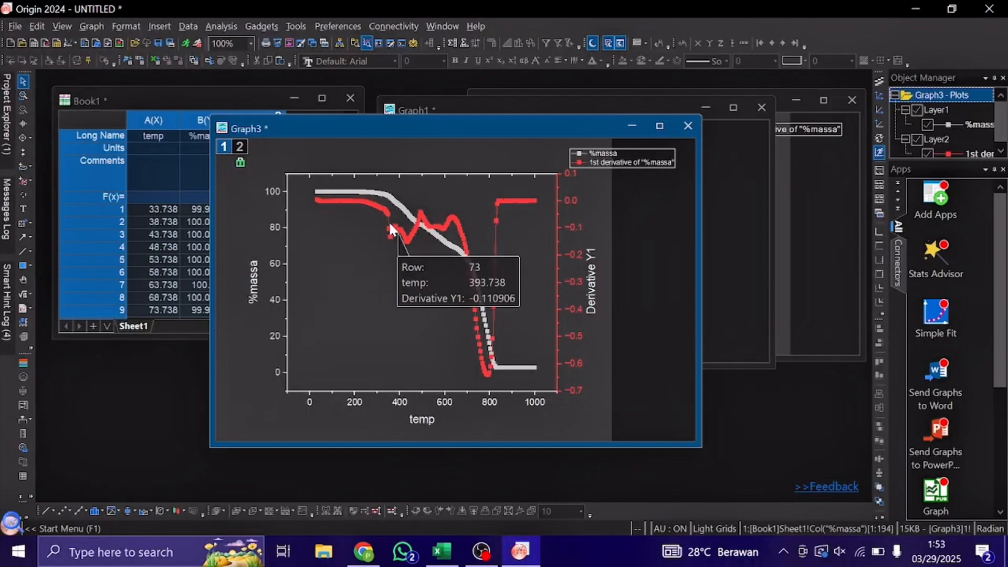
pyautogui.moveTo(387, 224)
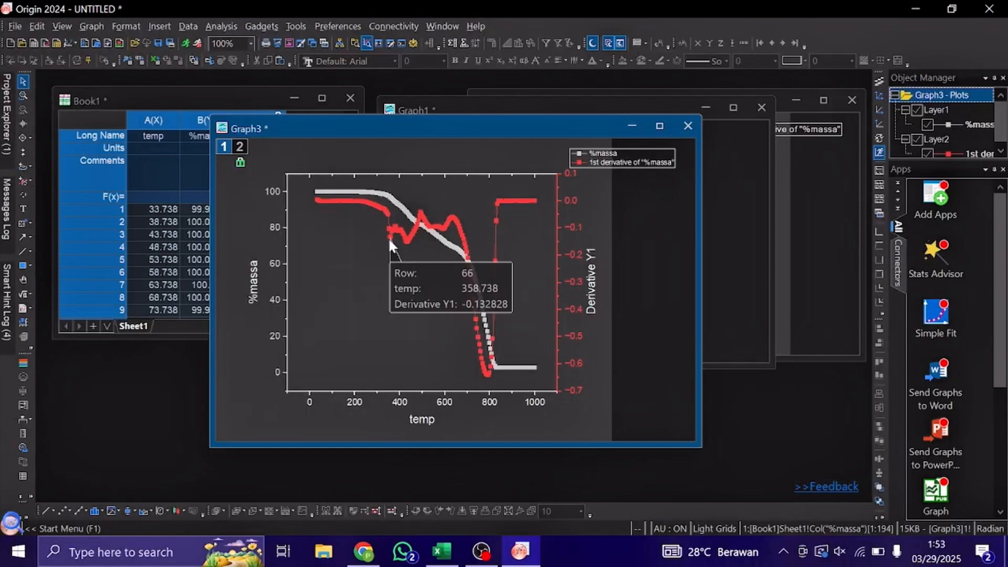
pyautogui.moveTo(410, 239)
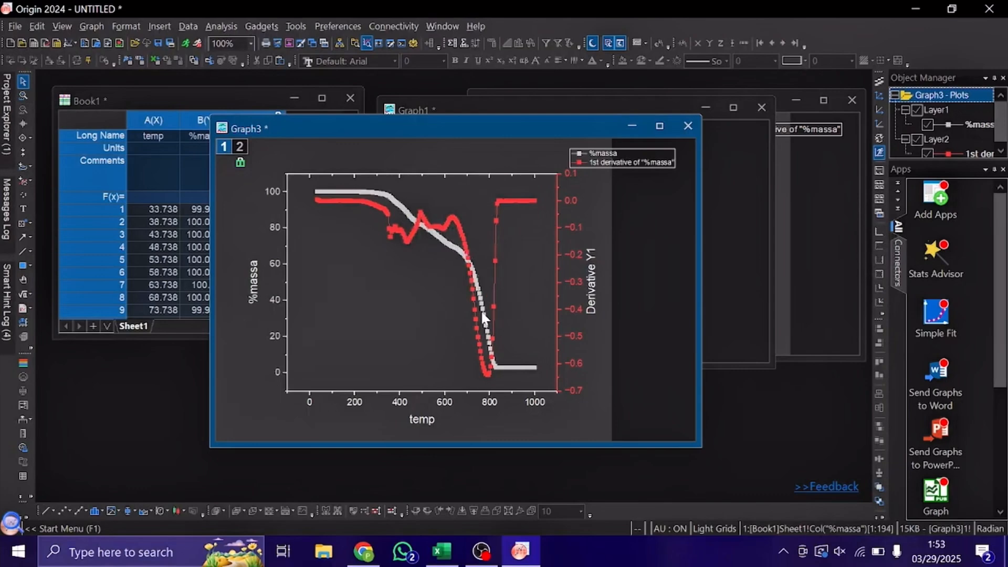
pyautogui.moveTo(506, 367)
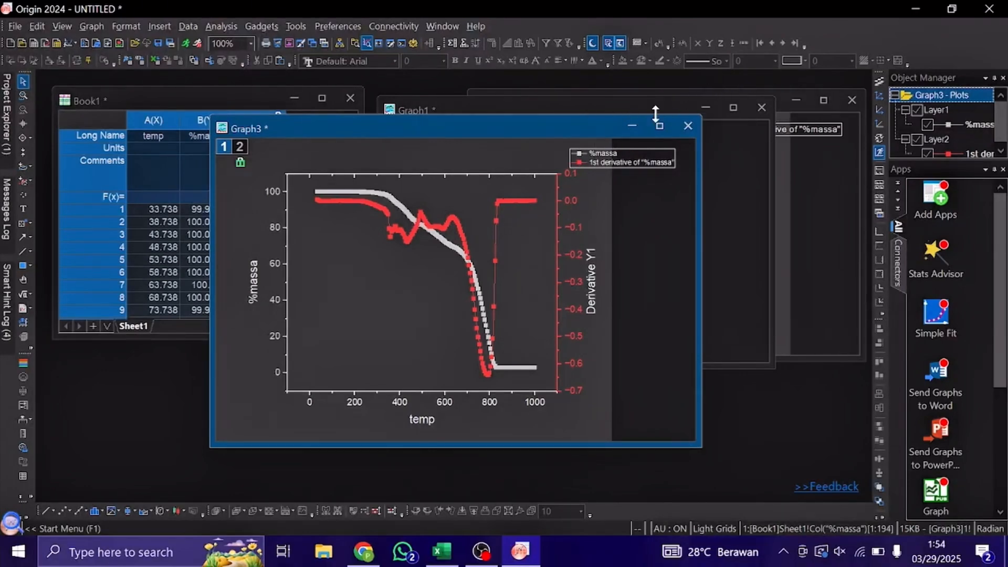
# Minimize the double-Y and derivative graphs and maximize the %massa graph.
pyautogui.click(631, 129)
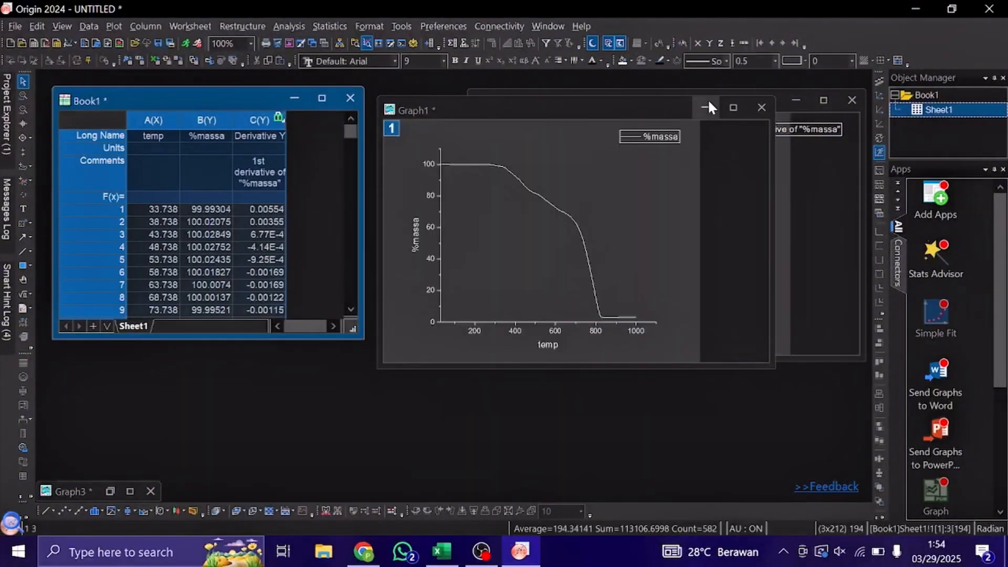
pyautogui.click(796, 101)
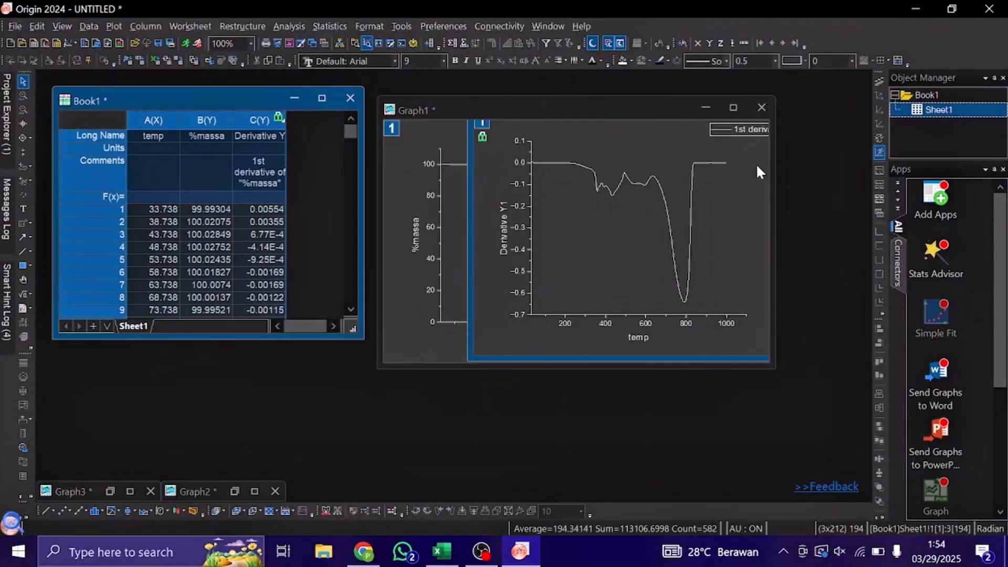
pyautogui.click(733, 108)
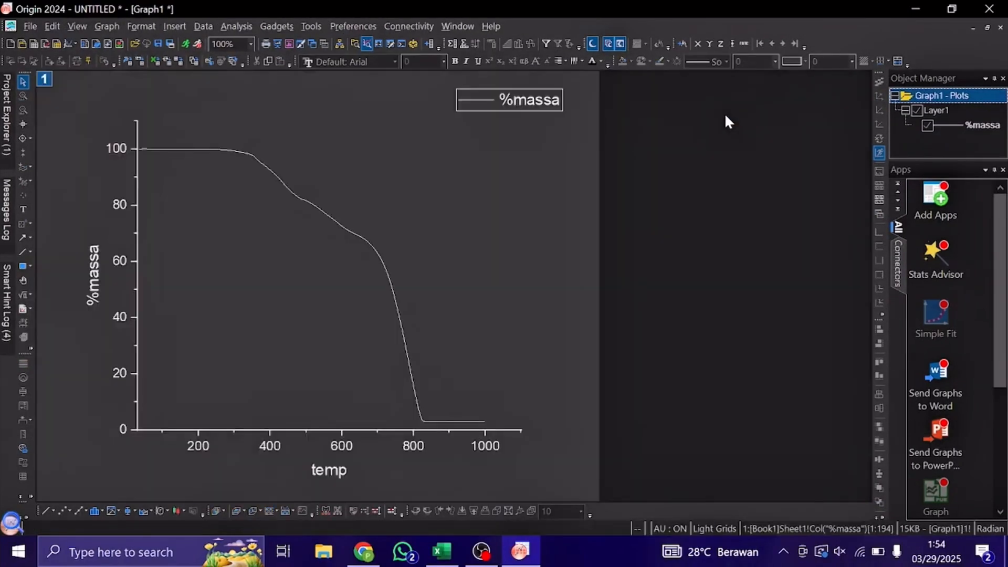
# Draw a line from the %massa curve's initial plateau to about temp 900 and level it with an end Y of 9.33786 % of layer.
pyautogui.click(22, 253)
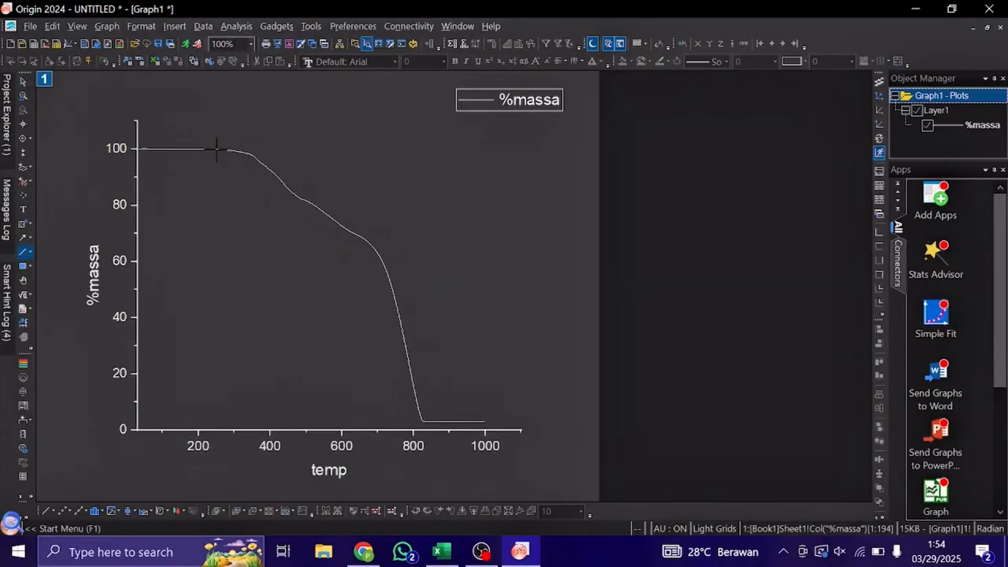
pyautogui.moveTo(217, 149); pyautogui.dragTo(448, 150)
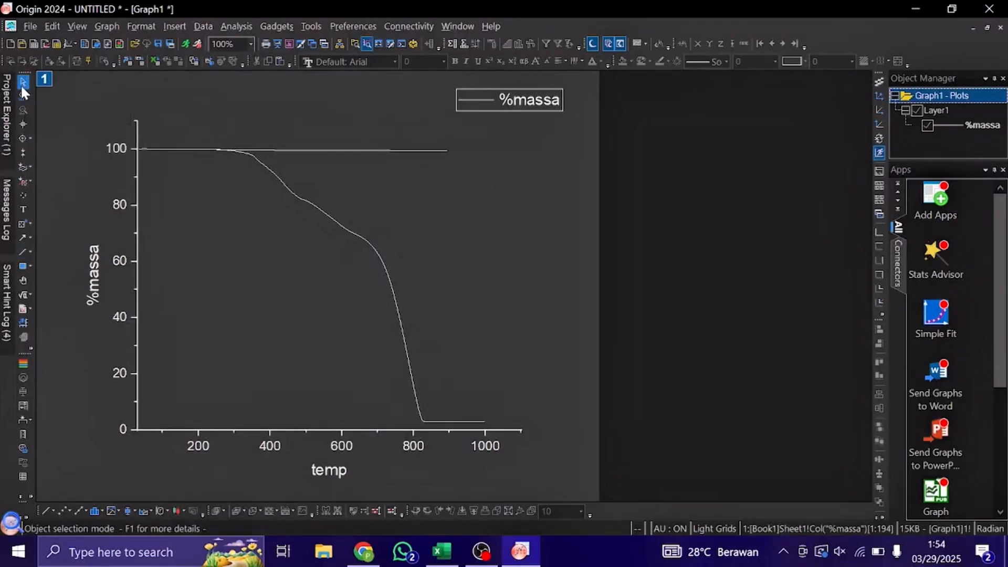
pyautogui.doubleClick(357, 150)
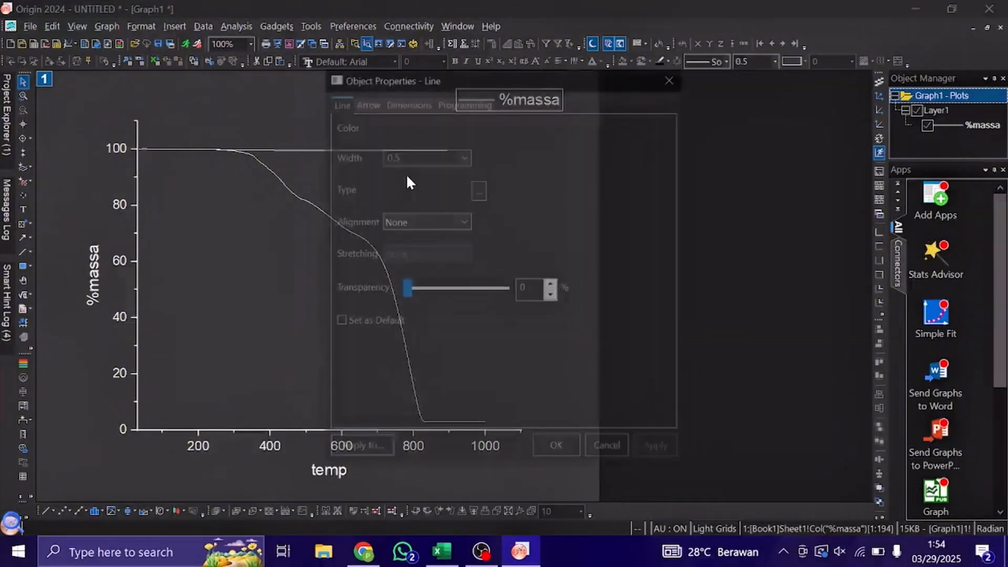
pyautogui.click(368, 101)
pyautogui.click(422, 101)
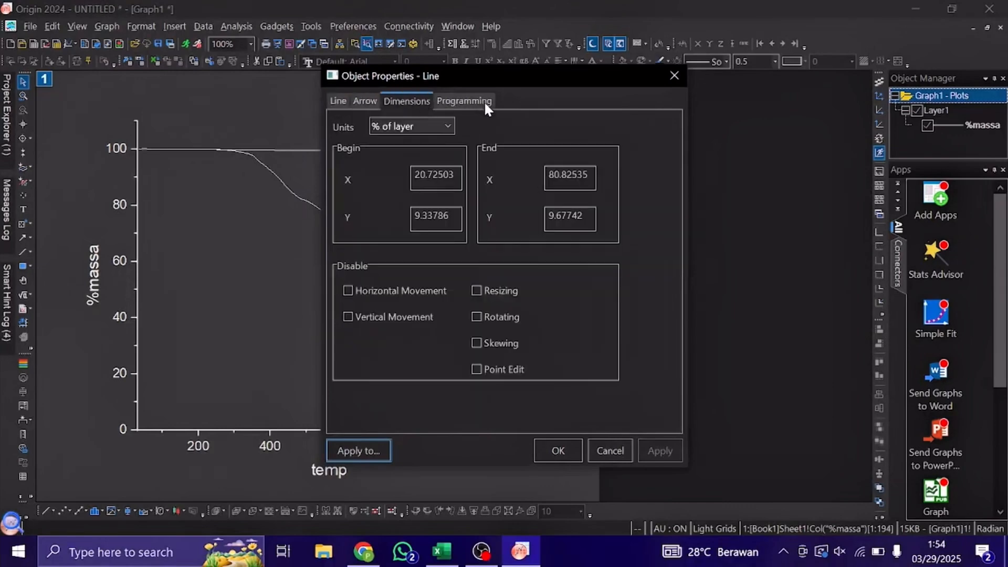
pyautogui.moveTo(491, 69); pyautogui.dragTo(659, 94)
pyautogui.click(613, 241)
pyautogui.moveTo(619, 242); pyautogui.dragTo(591, 241)
pyautogui.hotkey('ctrl', 'c')
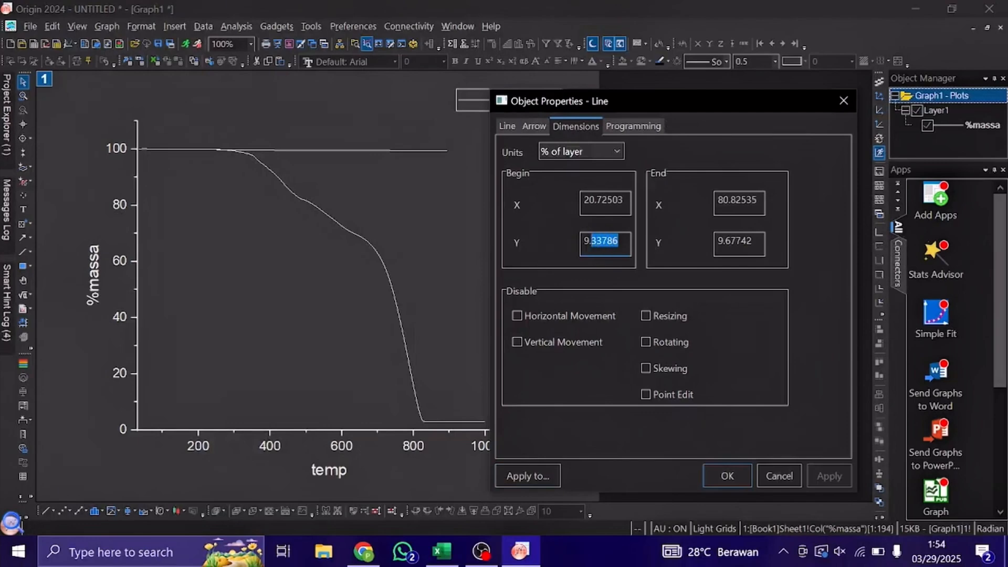
pyautogui.moveTo(752, 242); pyautogui.dragTo(732, 241)
pyautogui.press('BackSpace')
pyautogui.press('BackSpace')
pyautogui.hotkey('ctrl', 'v')
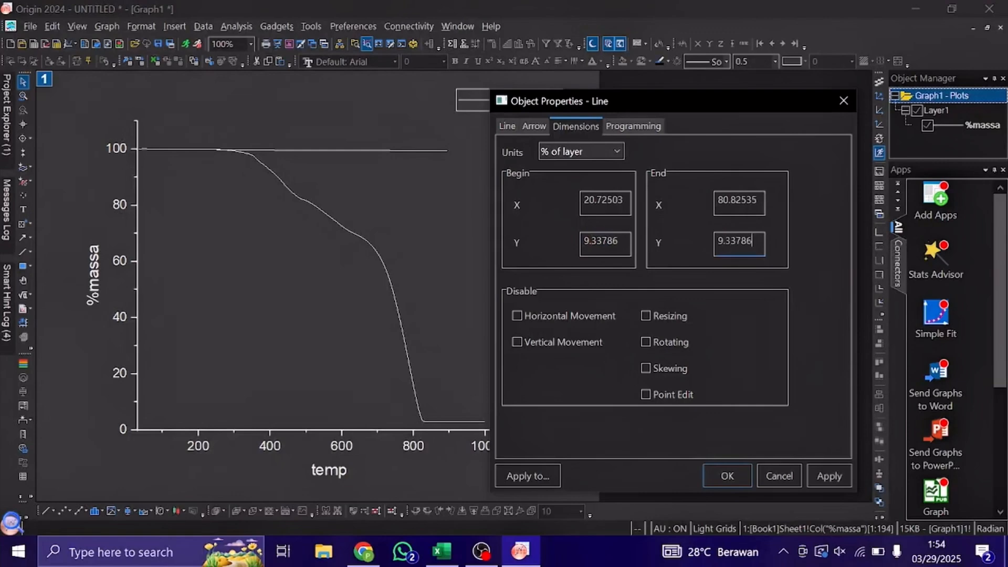
pyautogui.click(732, 475)
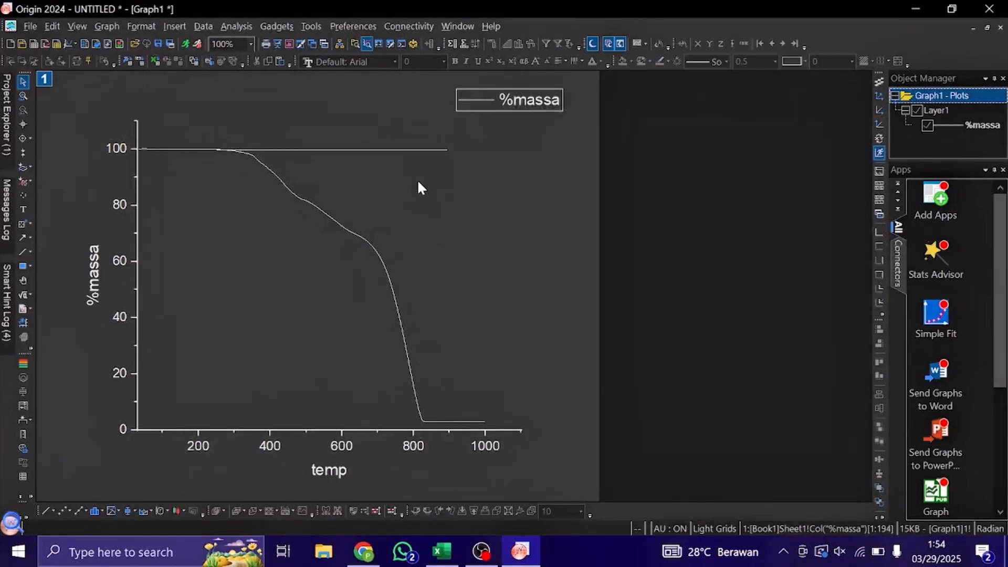
# Shift the horizontal line slightly so it lies on the curve's initial plateau at 100 %massa.
pyautogui.click(394, 149)
pyautogui.moveTo(408, 149); pyautogui.dragTo(397, 151)
pyautogui.click(473, 179)
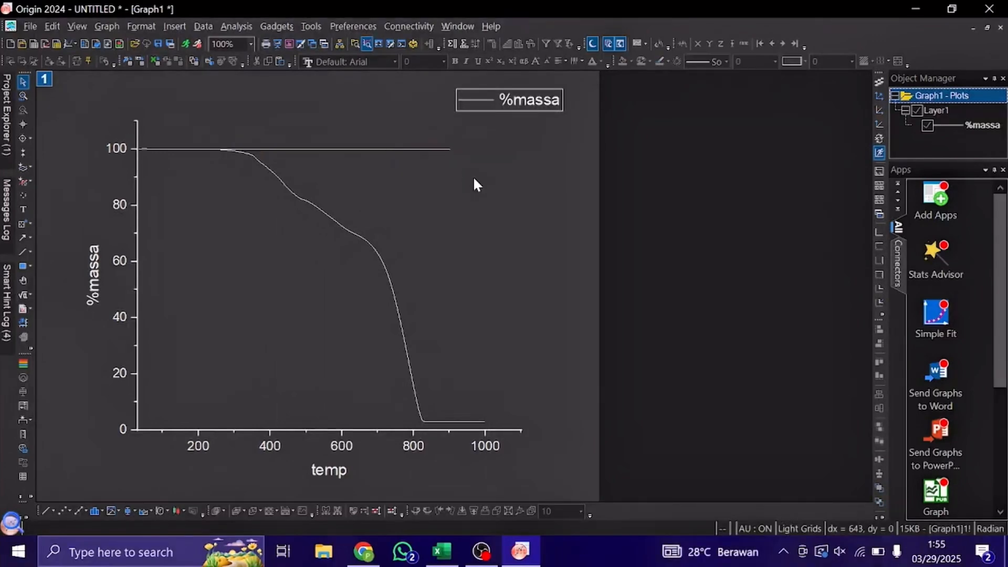
# Duplicate the horizontal plateau line twice and start the copies at the %massa curve's bends near temp 350 and temp 500.
pyautogui.click(359, 150)
pyautogui.hotkey('ctrl', 'v')
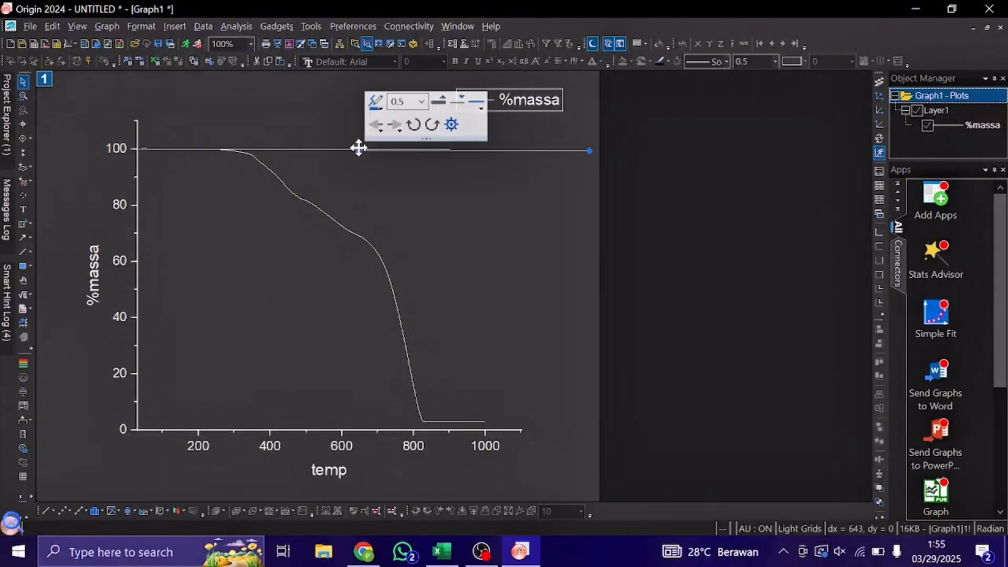
pyautogui.moveTo(473, 152); pyautogui.dragTo(367, 155)
pyautogui.hotkey('ctrl', 'v')
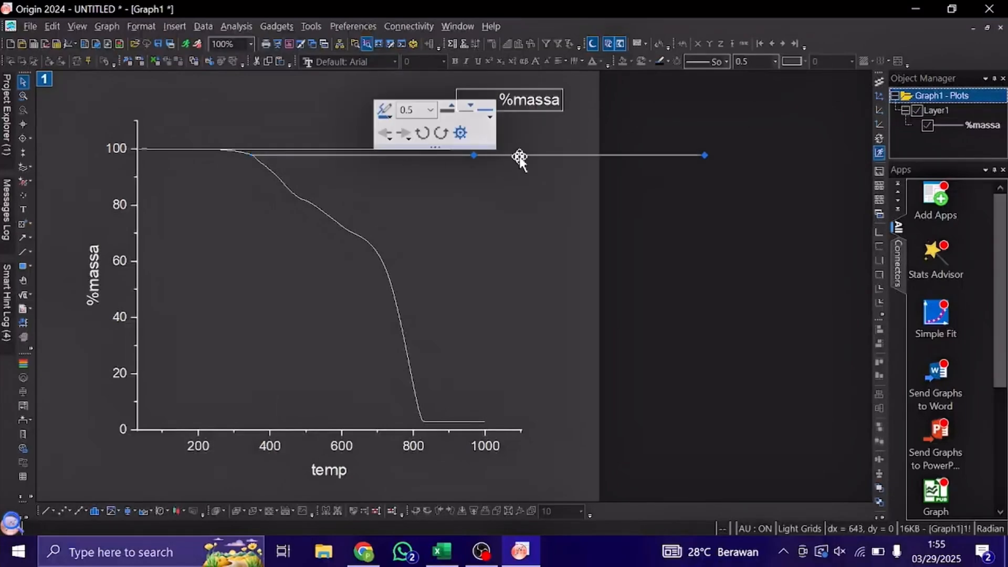
pyautogui.moveTo(519, 156); pyautogui.dragTo(351, 202)
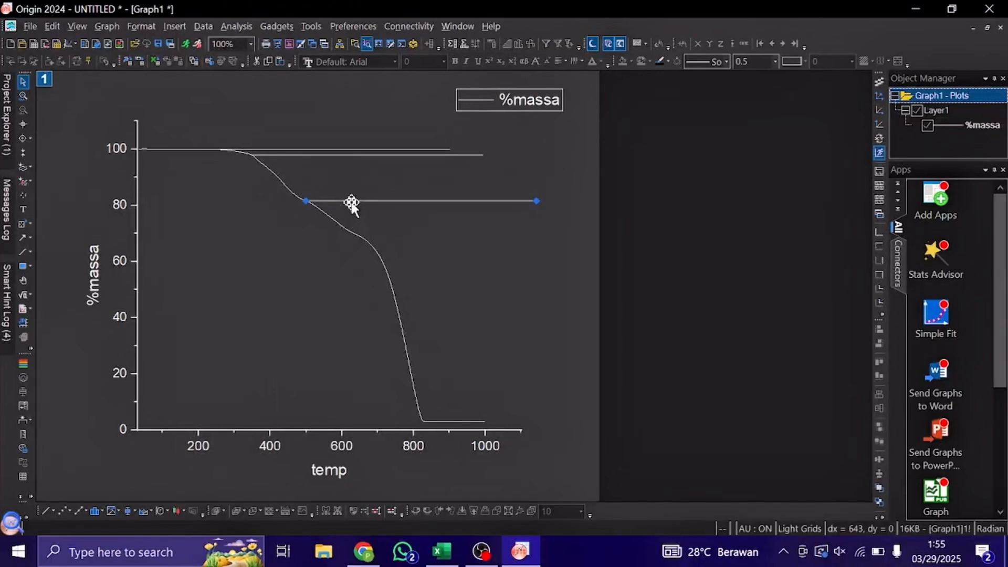
# Add two more copies of the horizontal line, one starting at the bend near temp 640 and one on the curve's final plateau.
pyautogui.hotkey('ctrl', 'v')
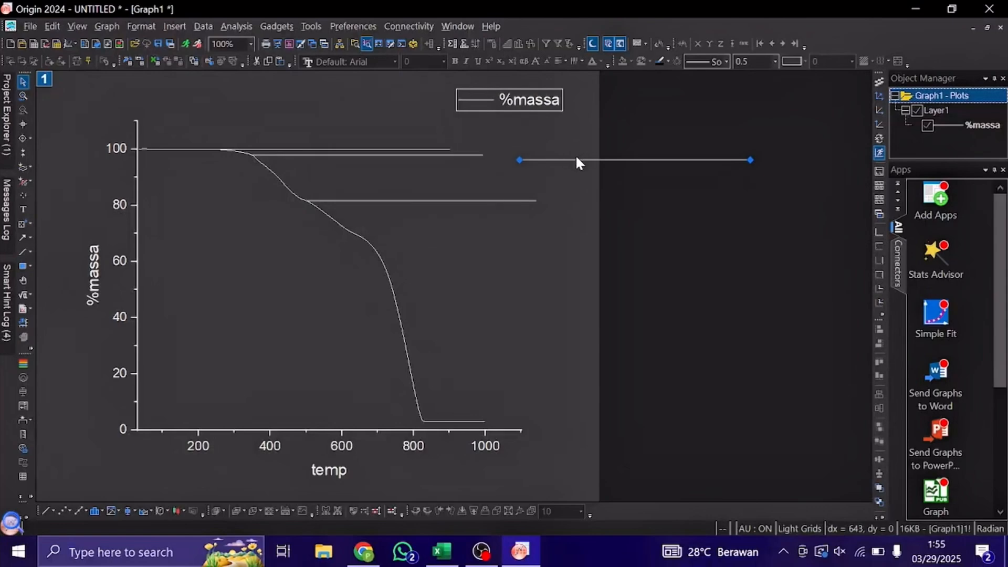
pyautogui.moveTo(576, 161); pyautogui.dragTo(415, 238)
pyautogui.hotkey('ctrl', 'v')
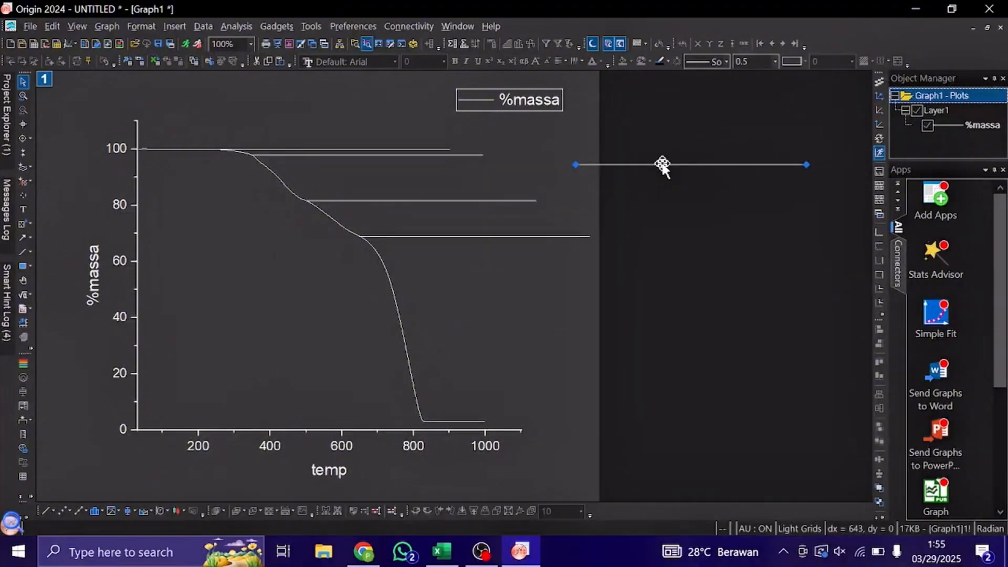
pyautogui.moveTo(662, 165); pyautogui.dragTo(416, 421)
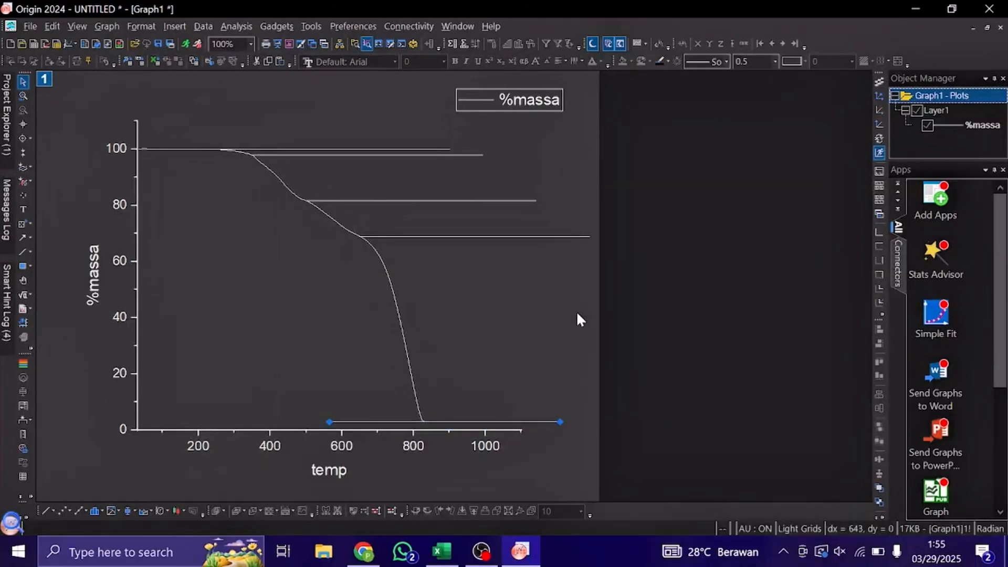
# Shift the horizontal line at 100 %massa slightly toward lower temp along the initial plateau.
pyautogui.click(617, 285)
pyautogui.scroll(2, 333, 172)
pyautogui.hscroll(-3, 333, 172)
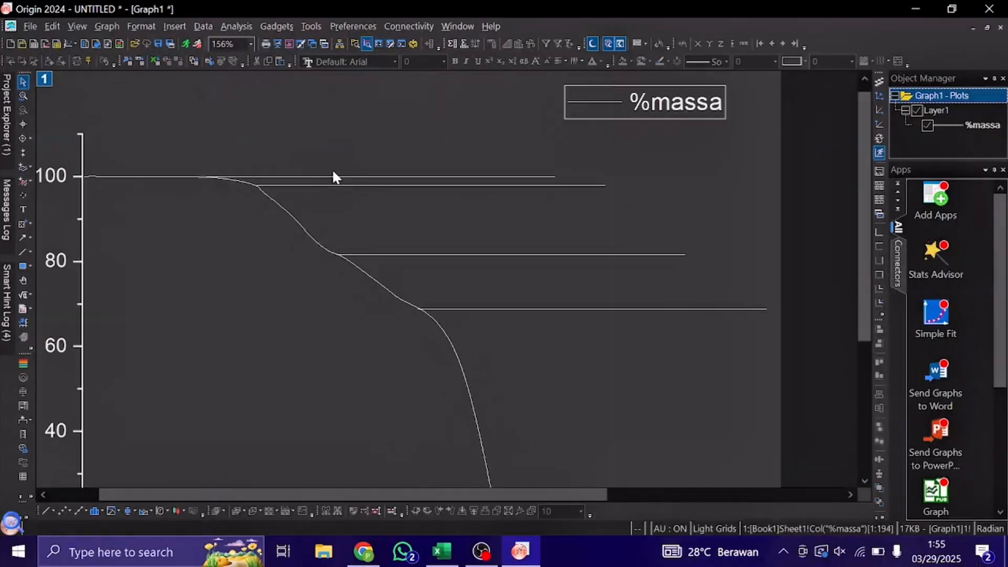
pyautogui.click(369, 176)
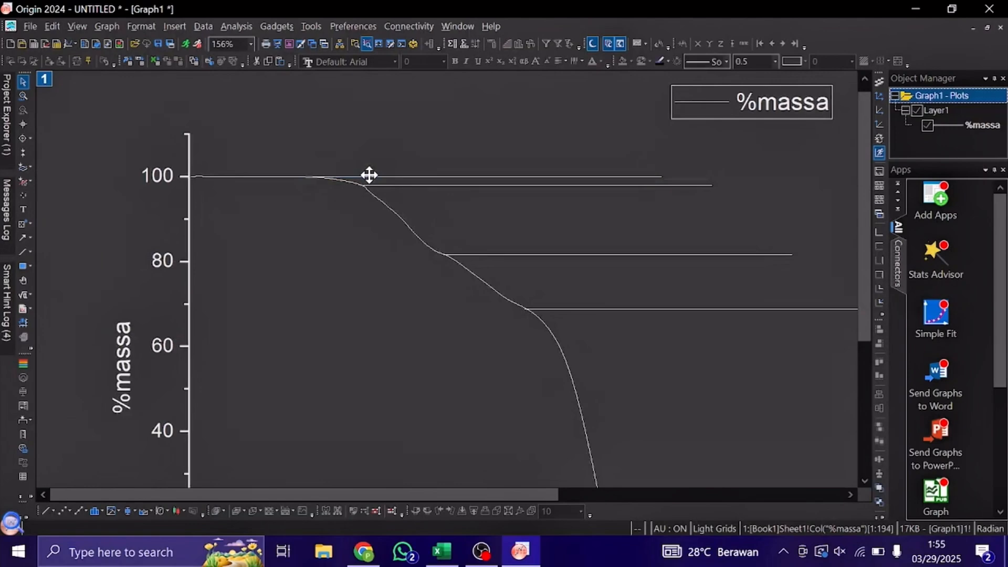
pyautogui.click(428, 163)
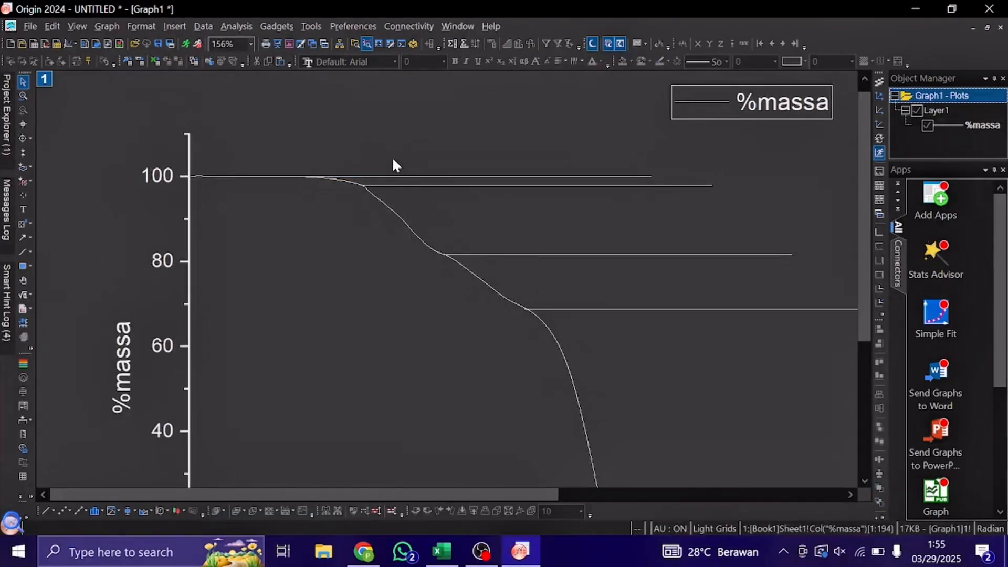
# Nudge the horizontal lines at about 82 and 69 %massa so they meet the curve at its second and third bends.
pyautogui.scroll(-1, 394, 165)
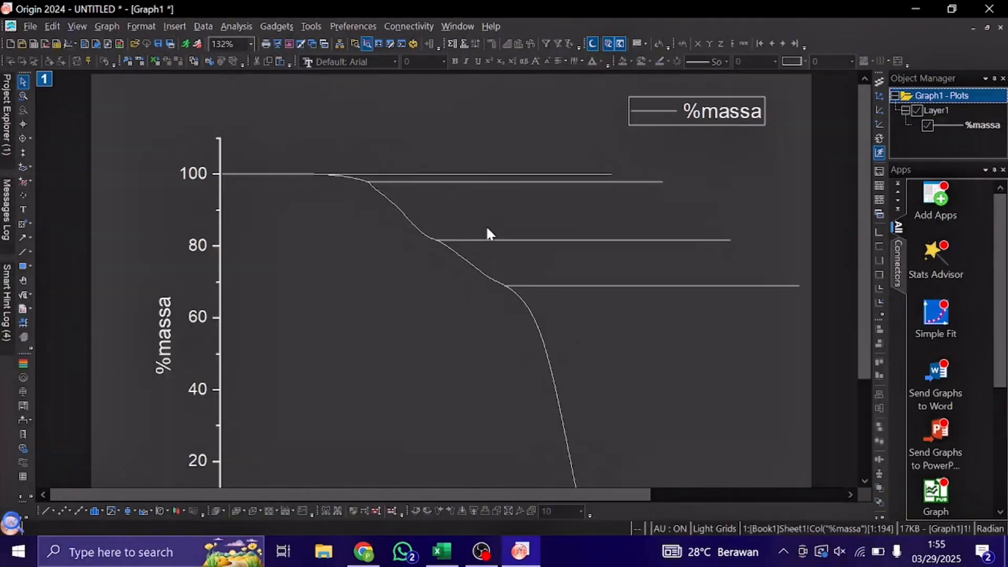
pyautogui.scroll(2, 486, 229)
pyautogui.click(466, 278)
pyautogui.moveTo(461, 277); pyautogui.dragTo(460, 276)
pyautogui.click(495, 261)
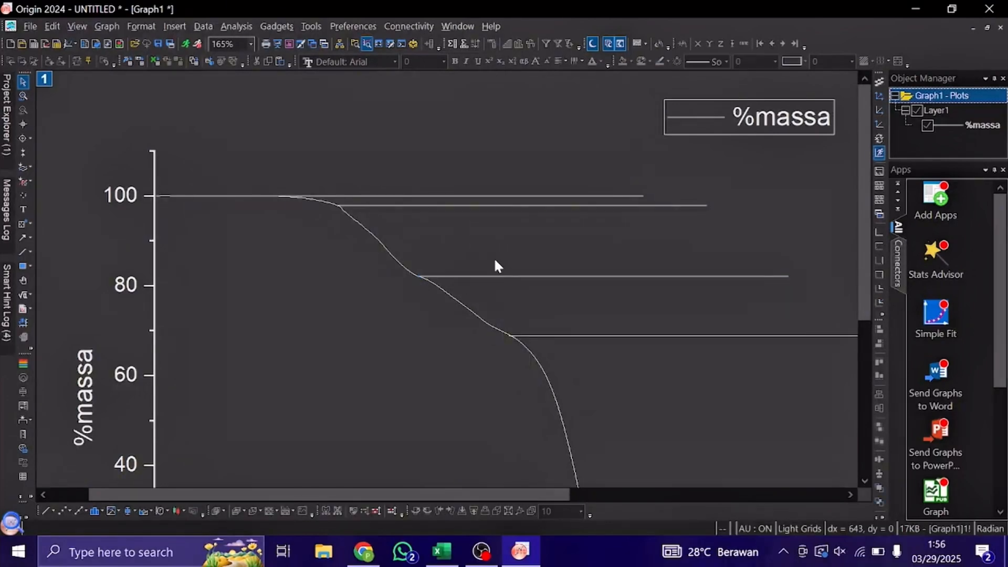
pyautogui.click(548, 335)
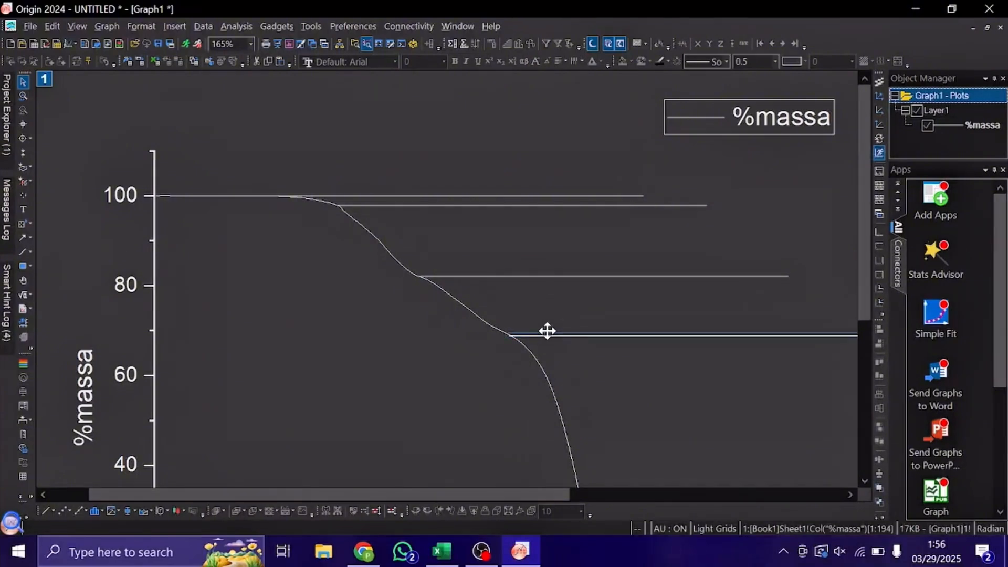
pyautogui.moveTo(546, 332); pyautogui.dragTo(547, 334)
# Annotate the end of the initial plateau with its coordinates at temp 253.738, keeping the Data Info window clear of the curve's start.
pyautogui.scroll(-1, 630, 371)
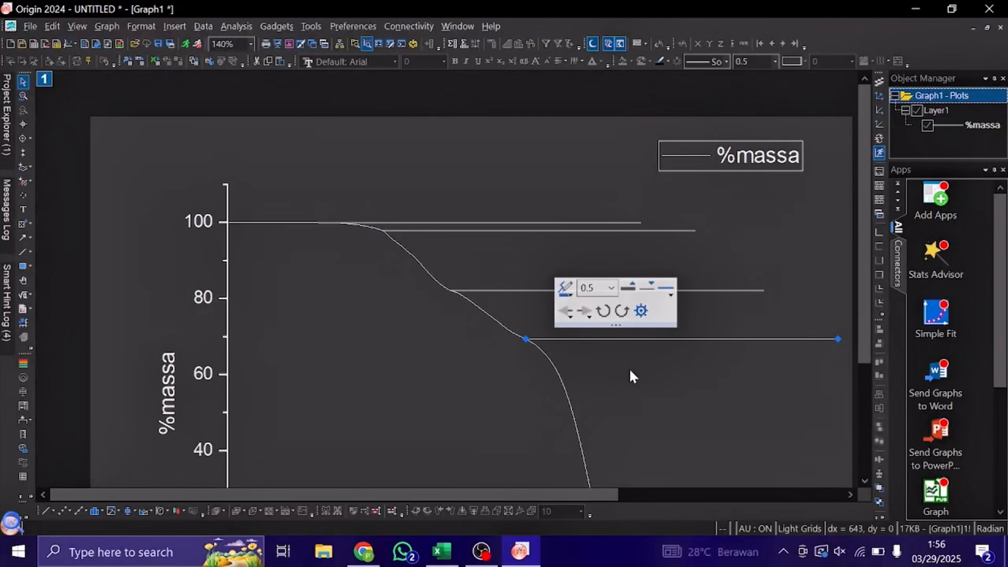
pyautogui.hscroll(3, 630, 370)
pyautogui.scroll(-3, 629, 367)
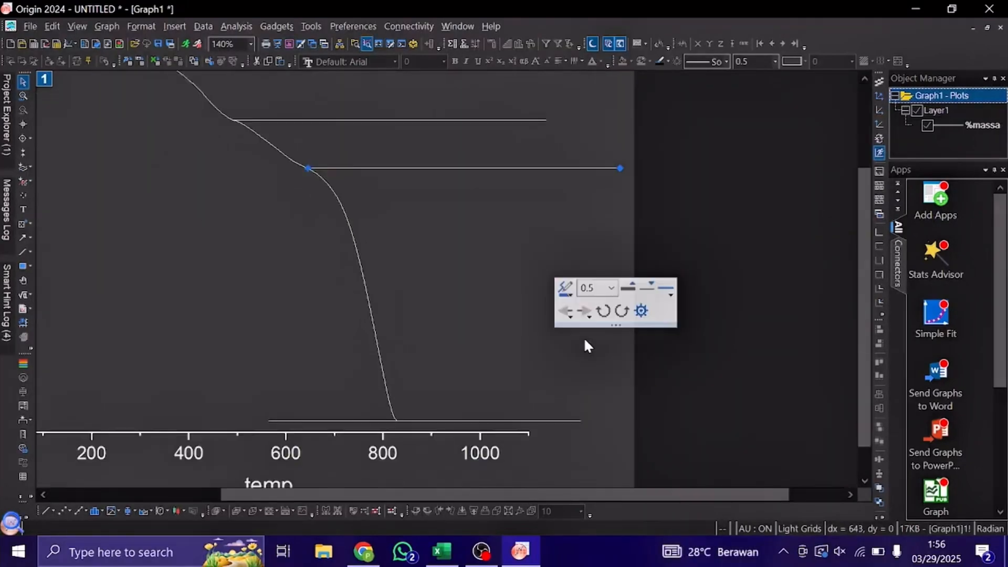
pyautogui.hscroll(-3, 583, 337)
pyautogui.scroll(-2, 427, 281)
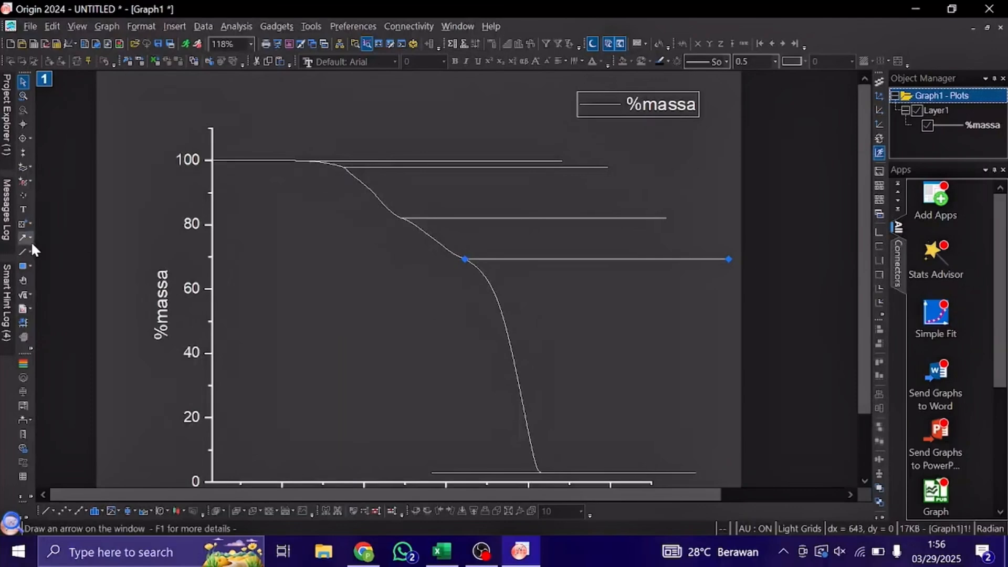
pyautogui.click(23, 224)
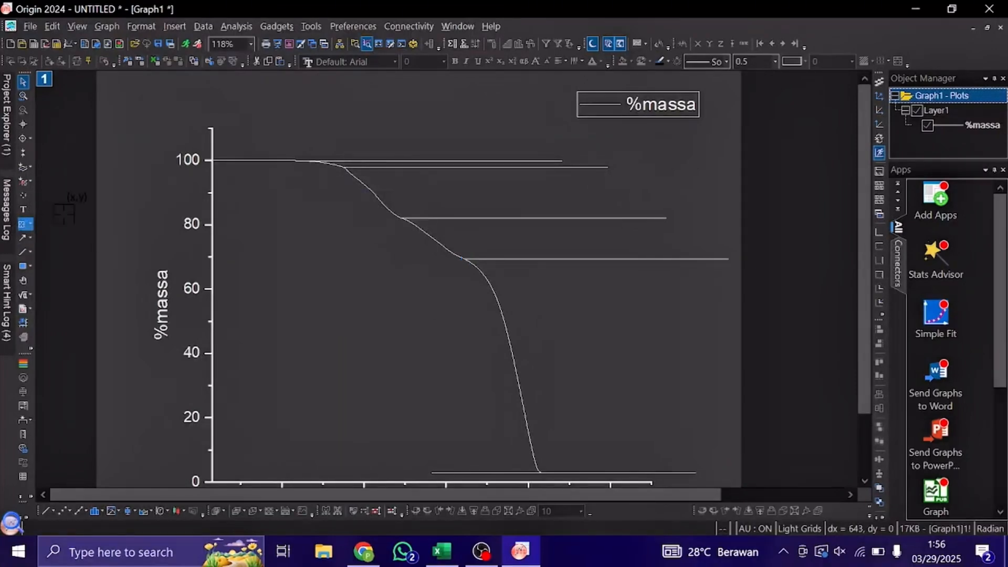
pyautogui.moveTo(397, 181); pyautogui.dragTo(257, 346)
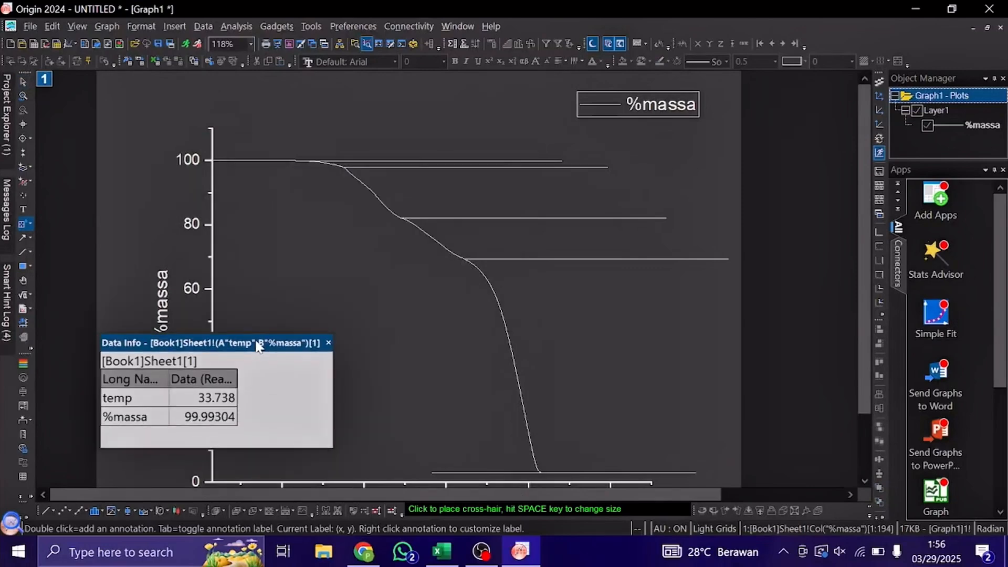
pyautogui.scroll(2, 314, 160)
pyautogui.scroll(2, 314, 160)
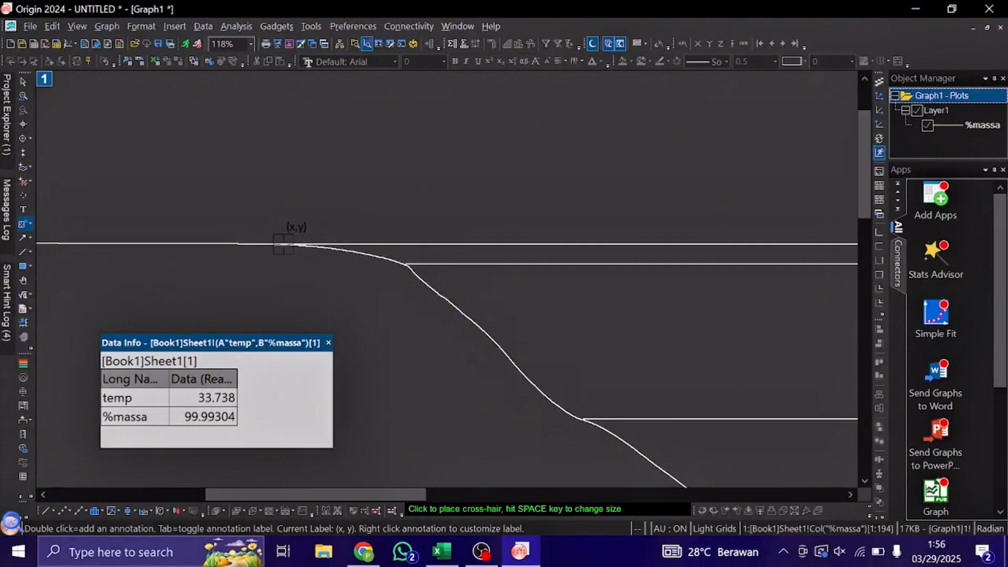
pyautogui.click(284, 244)
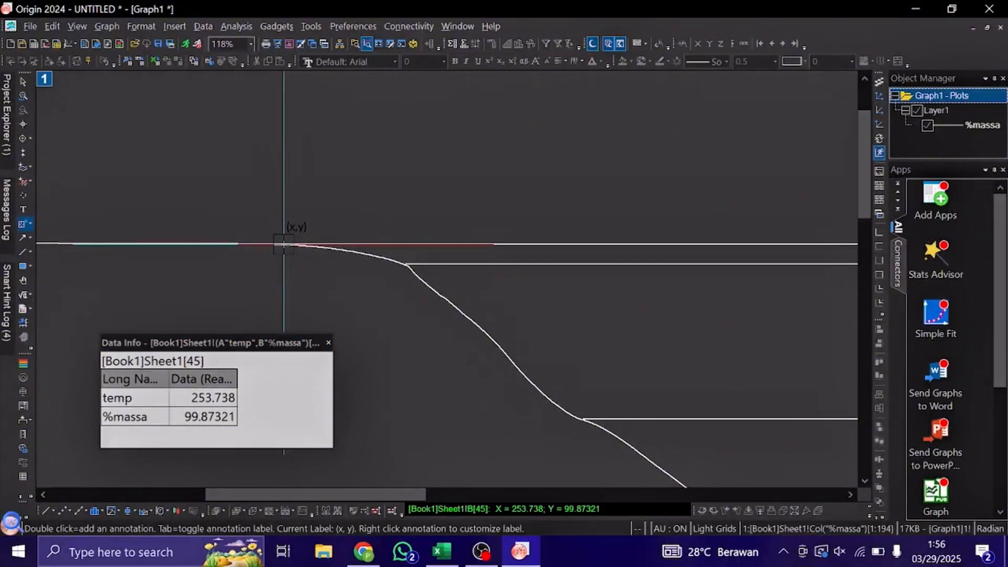
pyautogui.doubleClick(284, 244)
pyautogui.scroll(-3, 284, 243)
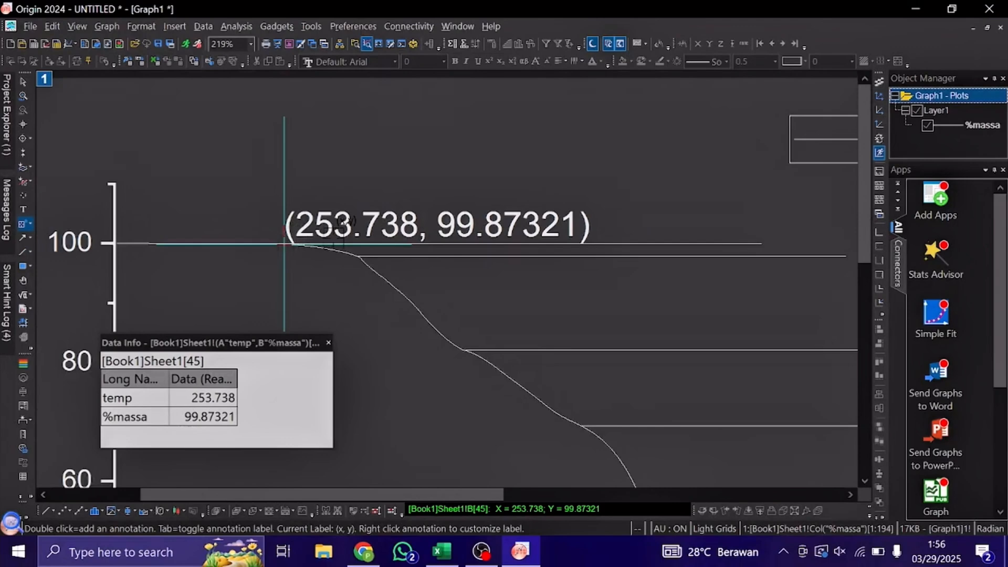
# Add coordinate annotations at the curve's bends at temp 353.738 and temp 493.738, where the second and third horizontal lines start.
pyautogui.scroll(4, 334, 236)
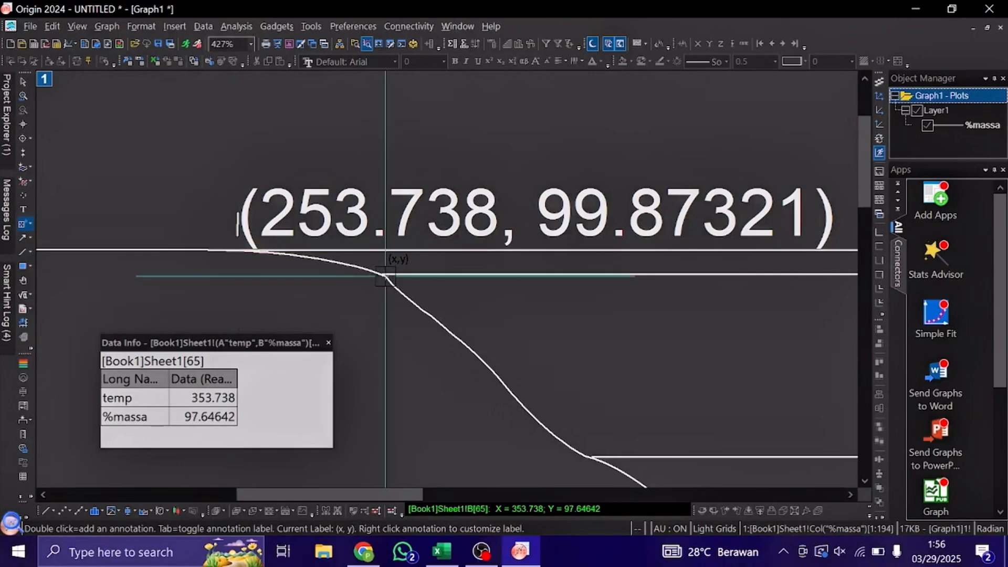
pyautogui.doubleClick(386, 277)
pyautogui.scroll(-1, 440, 290)
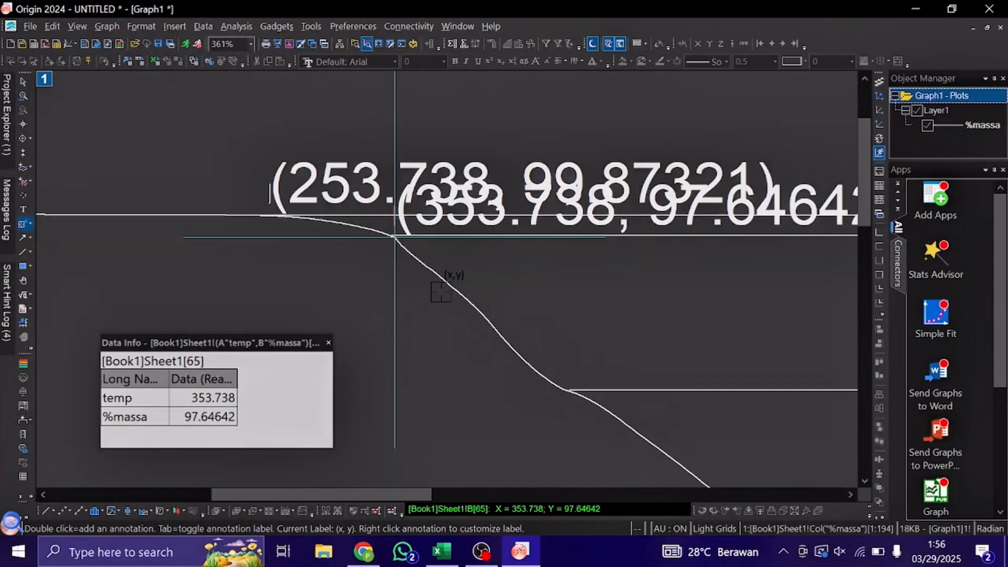
pyautogui.scroll(-3, 480, 349)
pyautogui.hscroll(3, 480, 349)
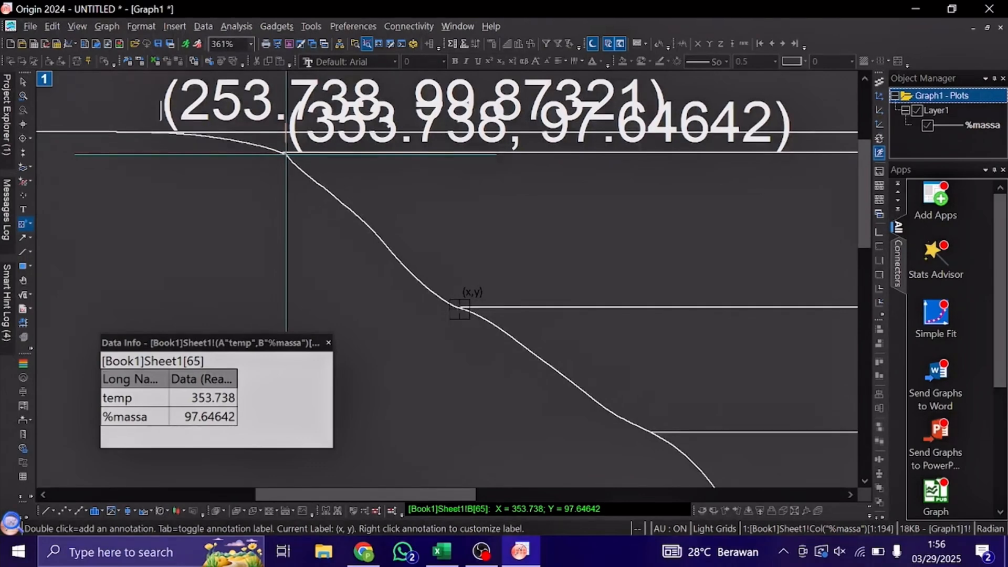
pyautogui.scroll(1, 460, 307)
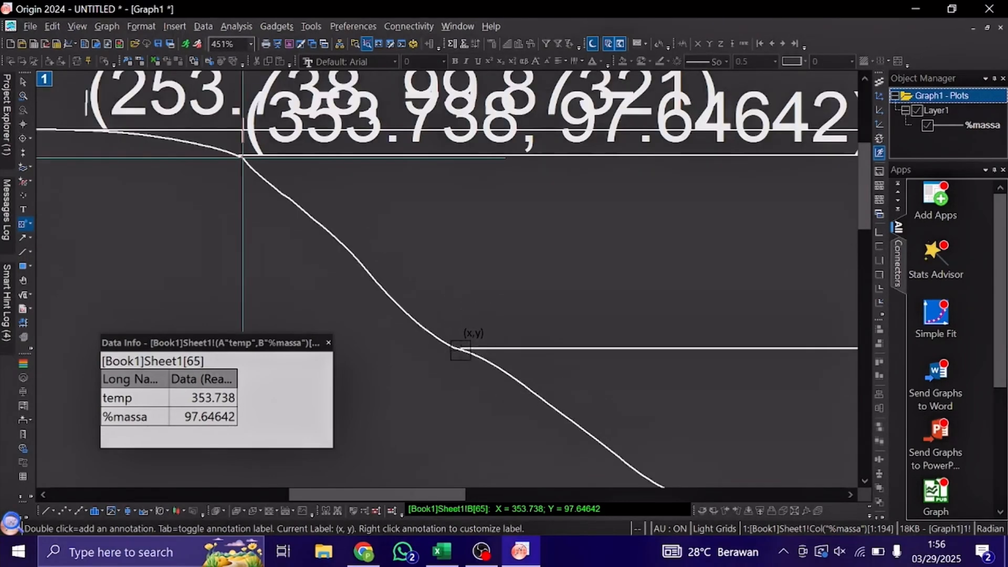
pyautogui.click(458, 348)
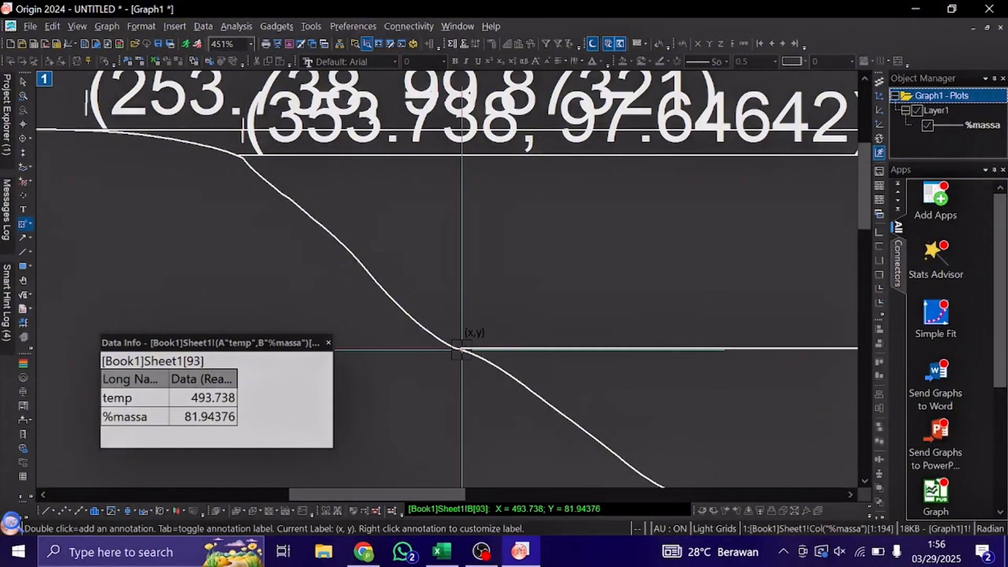
pyautogui.doubleClick(523, 363)
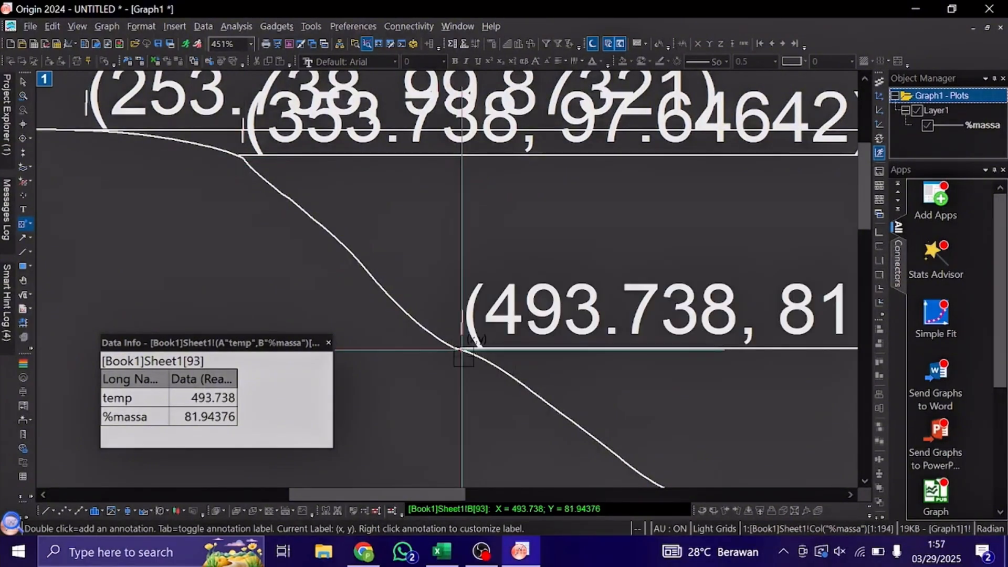
# Annotate the curve's bend at temp 643.738 with its coordinates, where the fourth horizontal line starts.
pyautogui.scroll(-4, 464, 356)
pyautogui.hscroll(-5, 464, 356)
pyautogui.hscroll(3, 471, 263)
pyautogui.scroll(3, 442, 235)
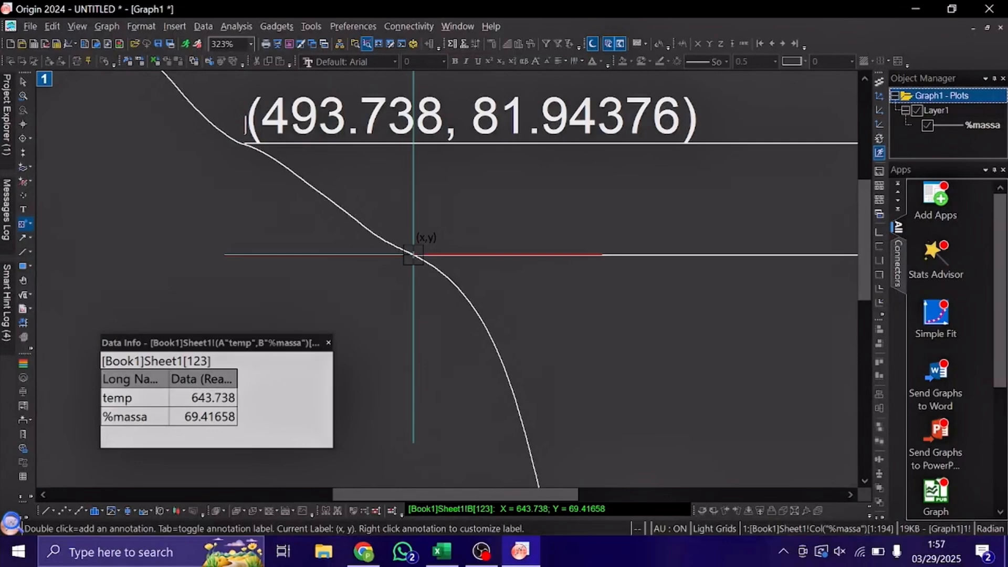
pyautogui.doubleClick(413, 255)
# Annotate the start of the final plateau with its coordinates at temp 833.738.
pyautogui.hscroll(5, 552, 324)
pyautogui.scroll(-5, 553, 324)
pyautogui.scroll(-2, 553, 325)
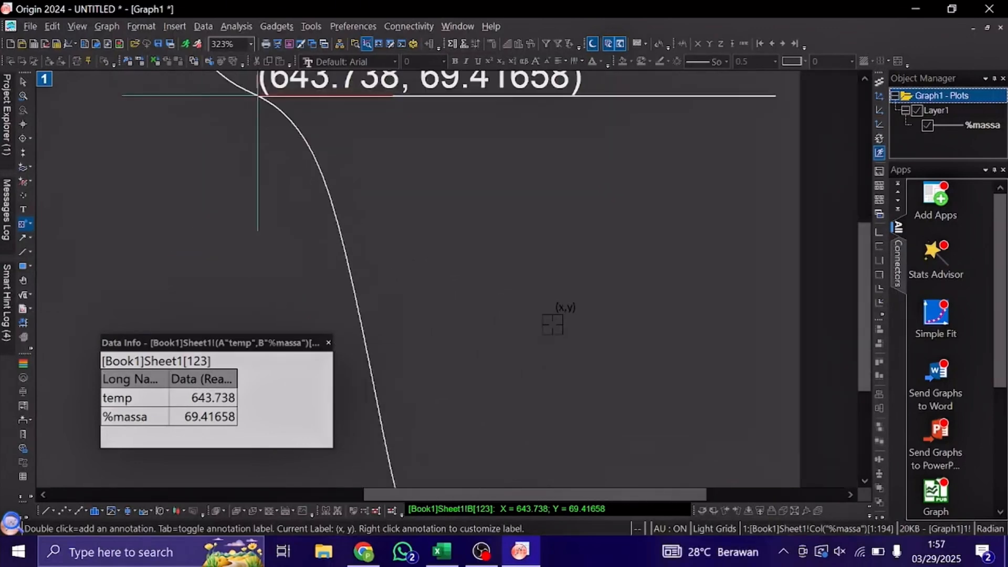
pyautogui.scroll(-3, 553, 324)
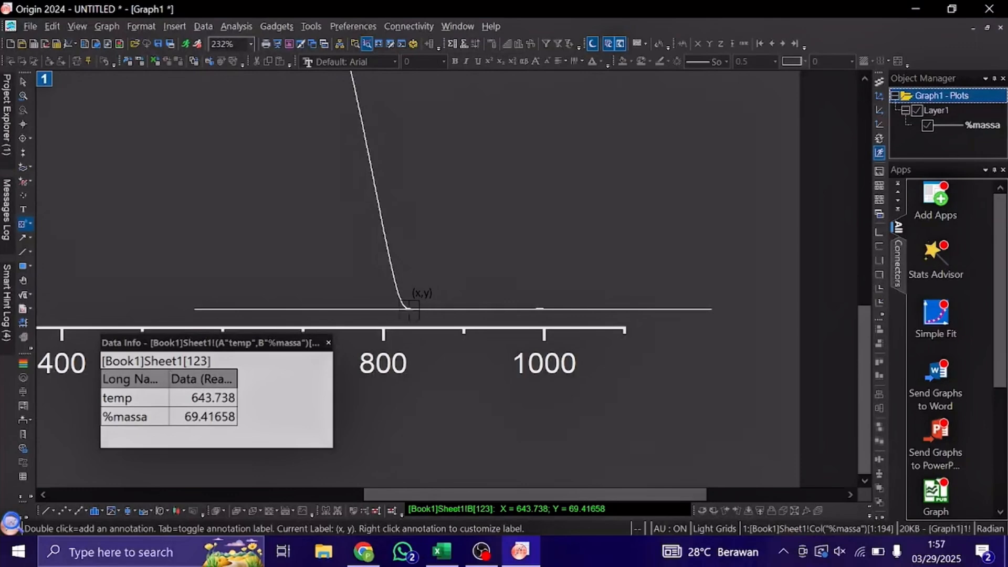
pyautogui.doubleClick(411, 309)
pyautogui.scroll(-4, 411, 309)
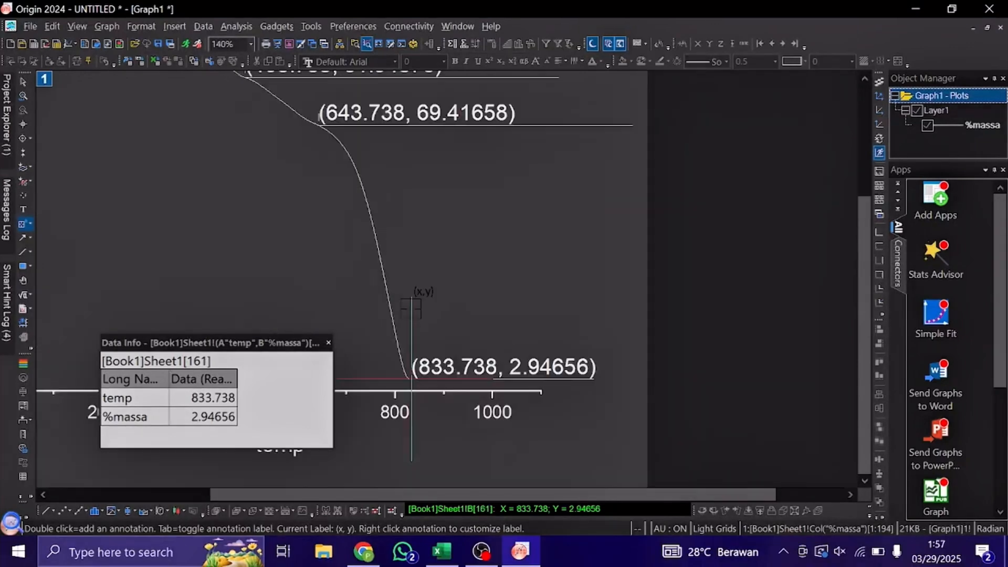
pyautogui.scroll(-3, 411, 309)
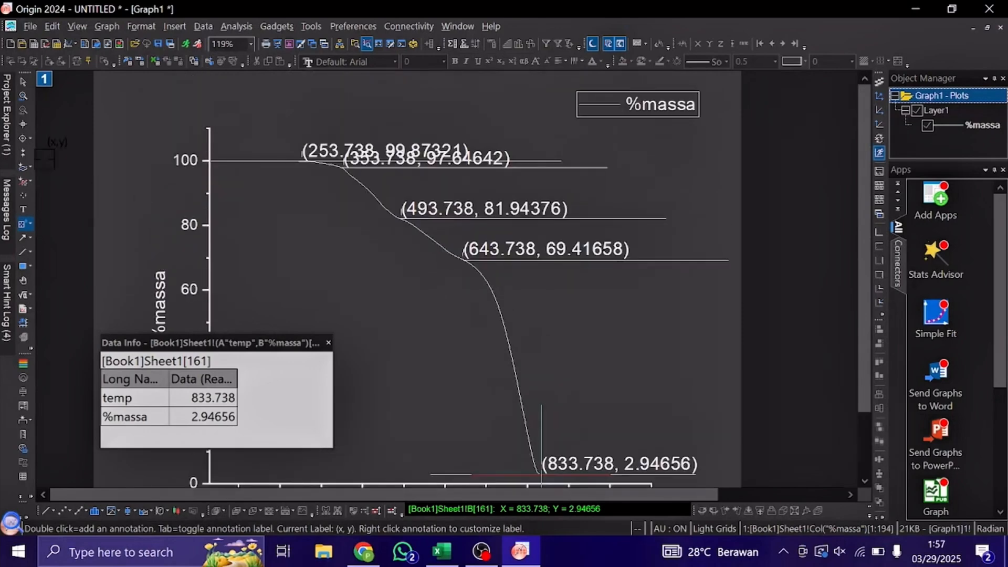
# Shrink the coordinate label at temp 253.738 to text size 12 to reduce its overlap with the neighbouring label.
pyautogui.click(19, 81)
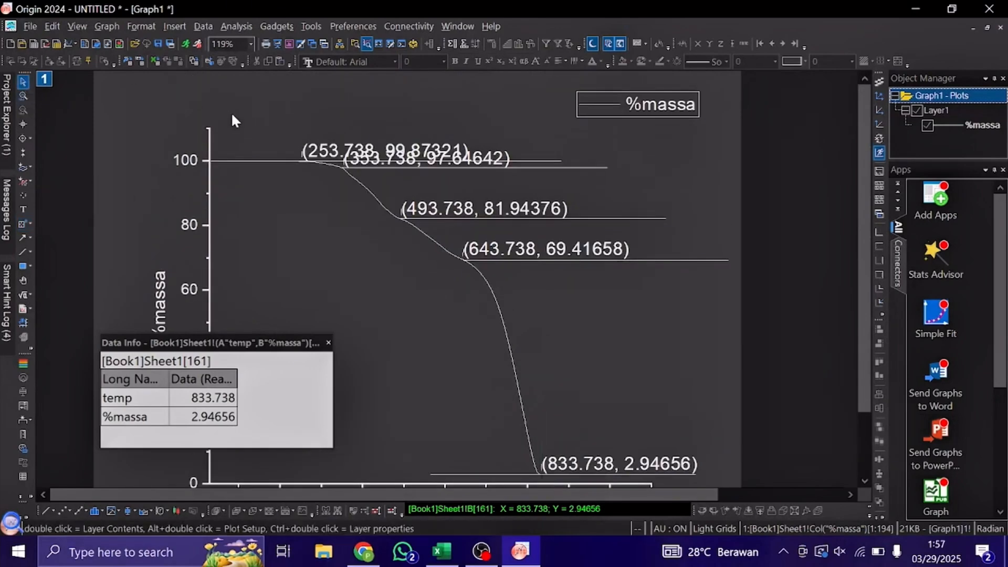
pyautogui.click(311, 152)
pyautogui.moveTo(466, 140); pyautogui.dragTo(430, 152)
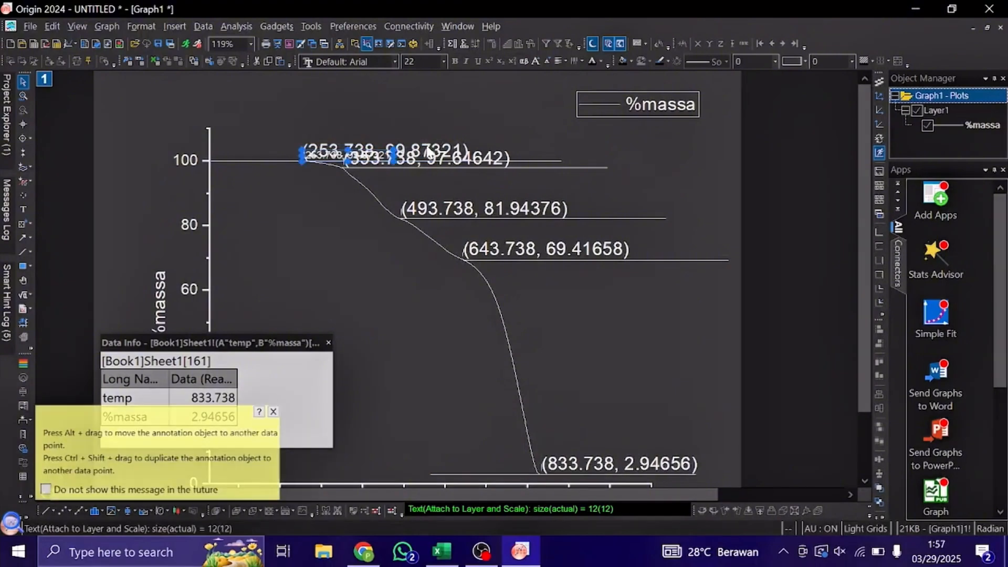
pyautogui.click(428, 149)
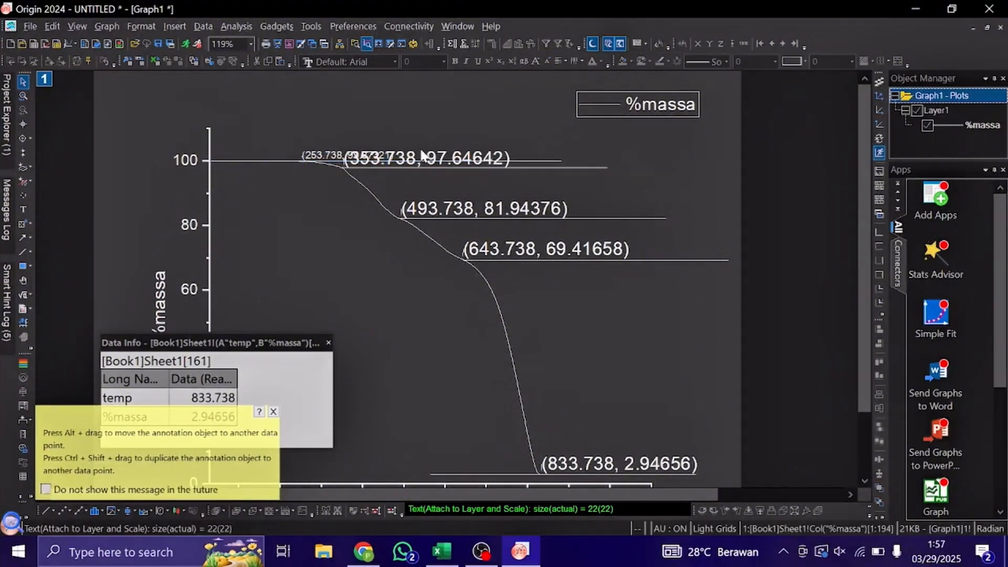
# Shrink the coordinate label at temp 353.738 to text size 10.5.
pyautogui.click(421, 152)
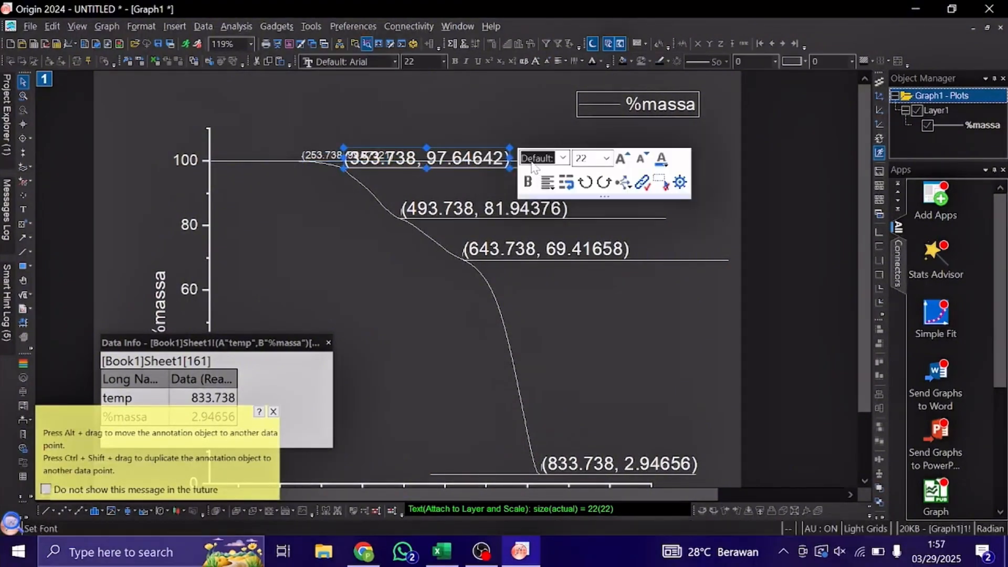
pyautogui.click(511, 144)
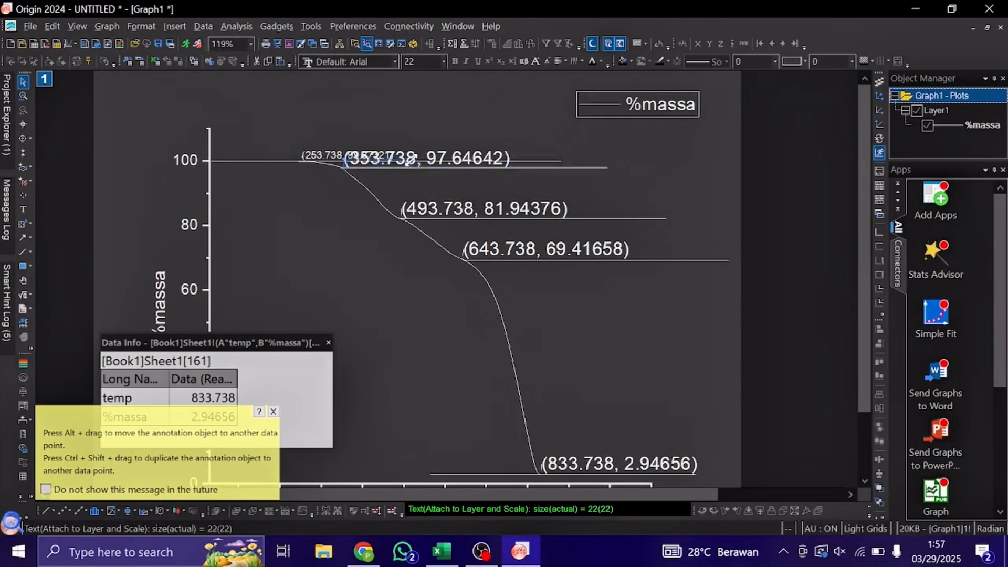
pyautogui.click(424, 160)
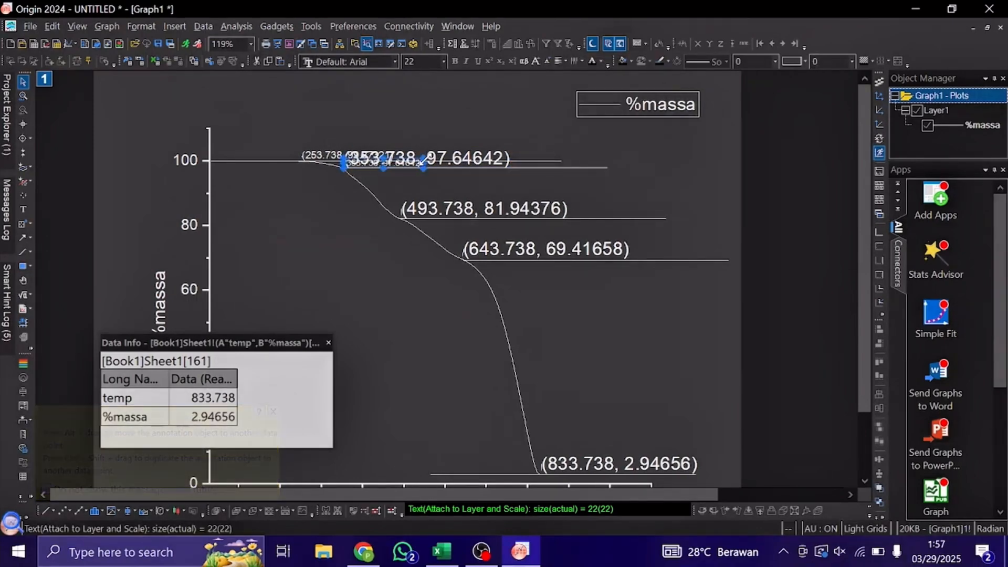
pyautogui.click(487, 156)
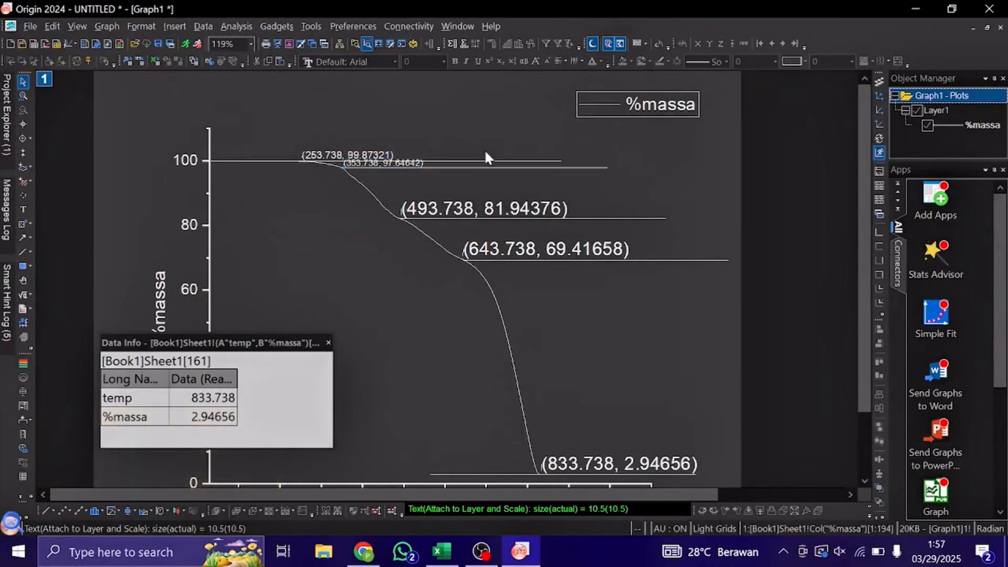
# Reduce the labels at temp 253.738 and temp 353.738 further so that they fit between their closely spaced horizontal lines.
pyautogui.click(391, 161)
pyautogui.keyDown('ctrl'); pyautogui.scroll(1, 399, 163); pyautogui.keyUp('ctrl')
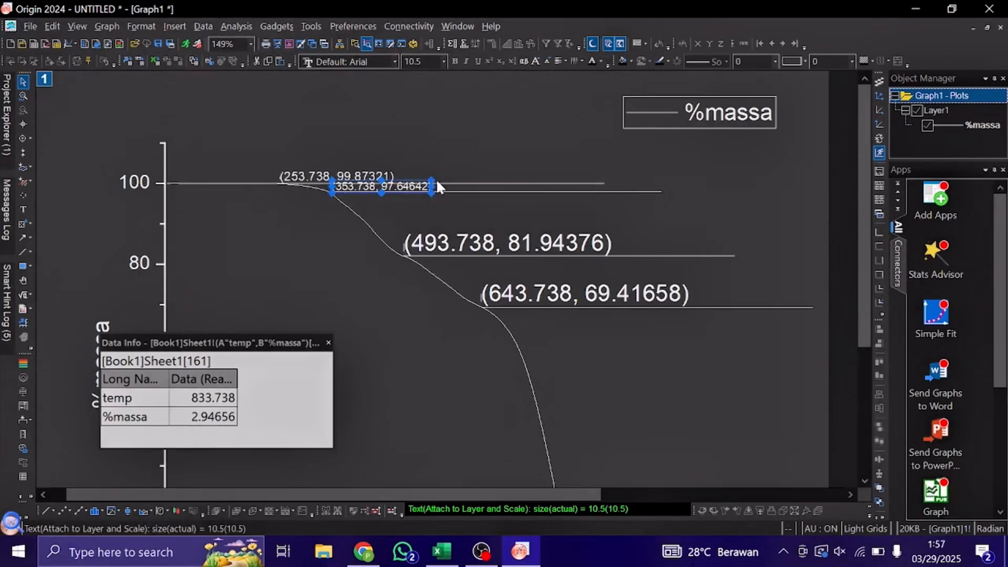
pyautogui.moveTo(434, 177); pyautogui.dragTo(365, 175)
pyautogui.click(383, 178)
# Shrink the coordinate label at temp 493.738 to text size 15 and the one at temp 643.738 to size 13.
pyautogui.click(475, 240)
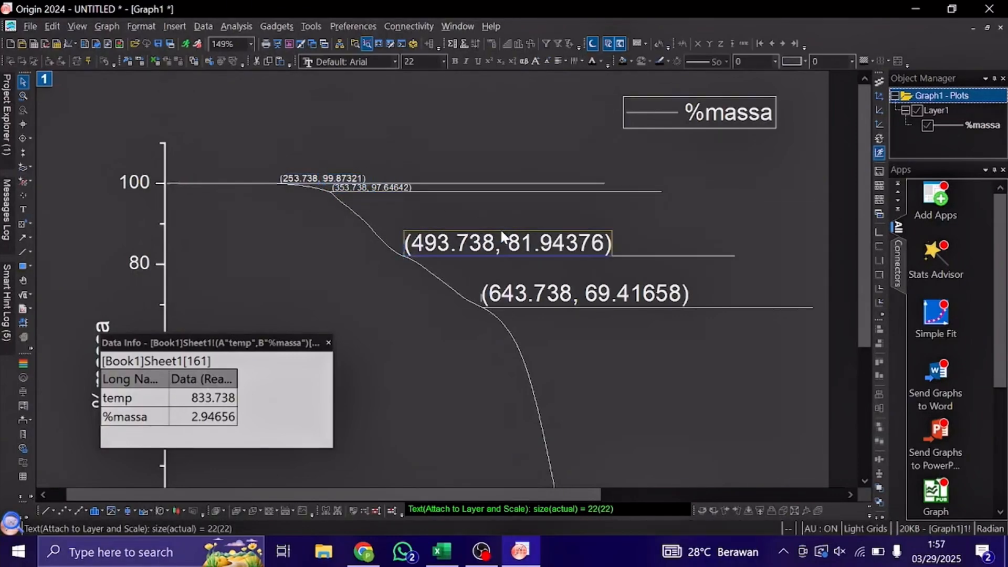
pyautogui.moveTo(609, 231); pyautogui.dragTo(587, 243)
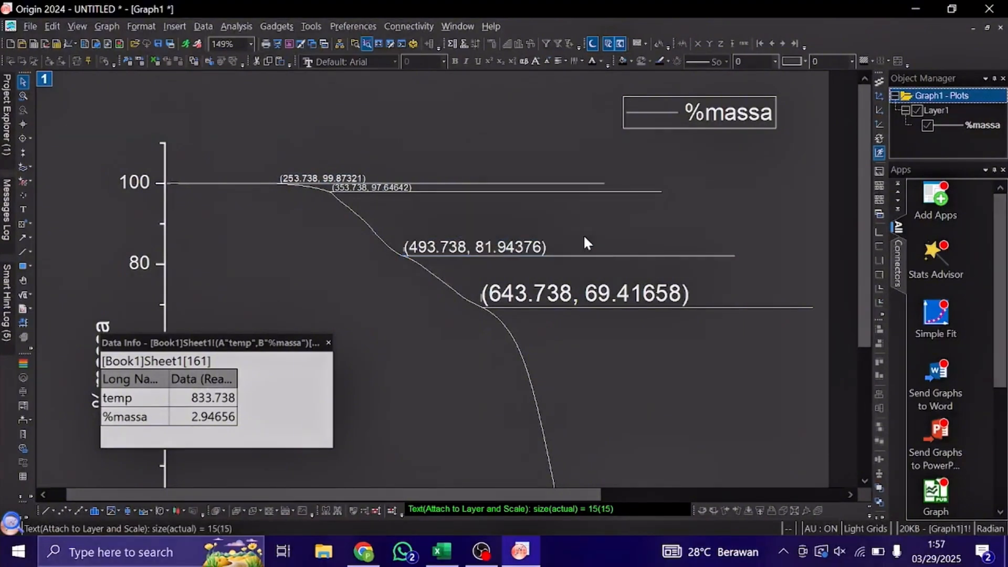
pyautogui.click(641, 292)
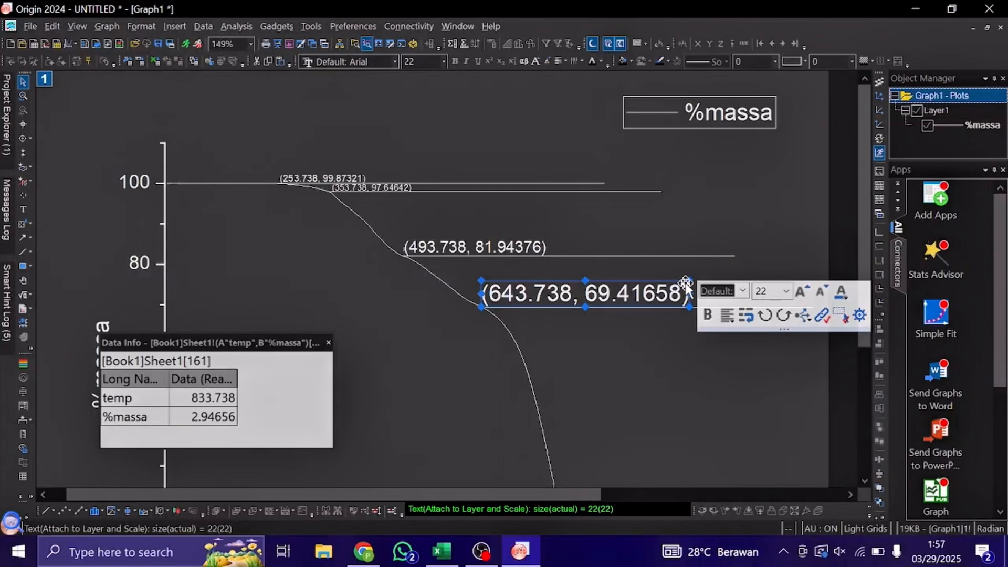
pyautogui.moveTo(689, 280); pyautogui.dragTo(599, 298)
pyautogui.click(627, 294)
# Nudge the coordinate label at temp 833.738 slightly away from the curve and shrink it to text size 17.5.
pyautogui.scroll(-5, 626, 291)
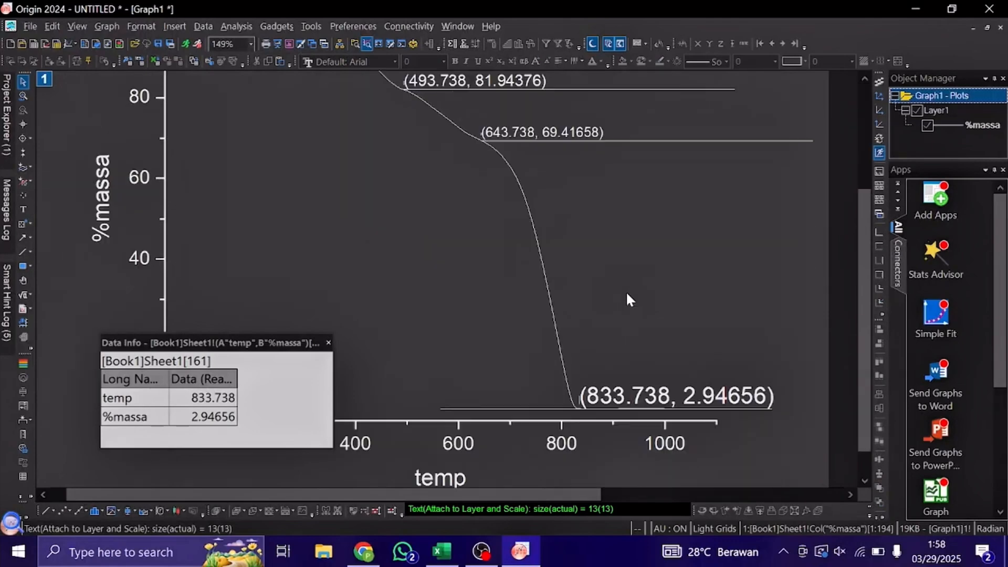
pyautogui.click(709, 358)
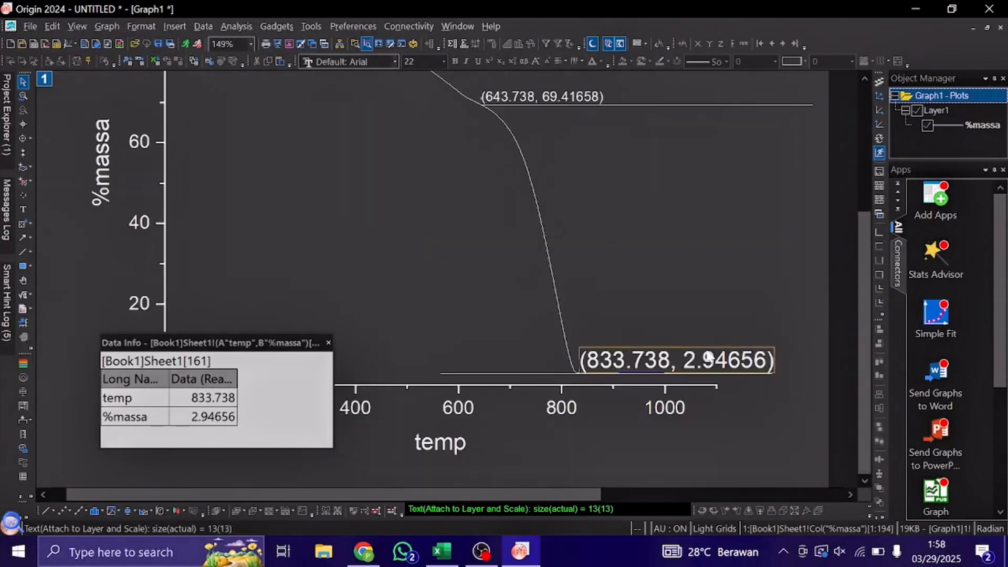
pyautogui.click(774, 349)
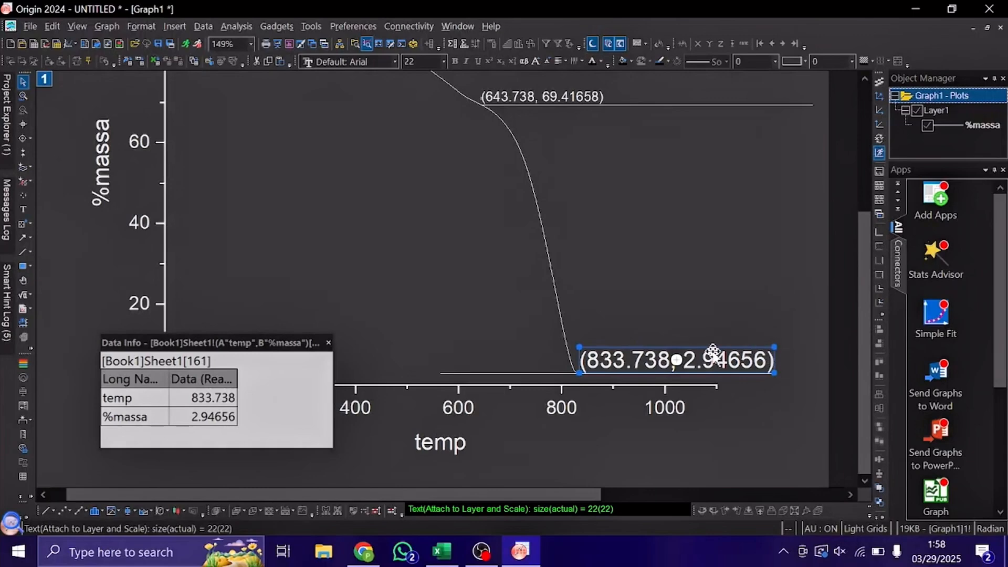
pyautogui.click(688, 338)
pyautogui.click(683, 360)
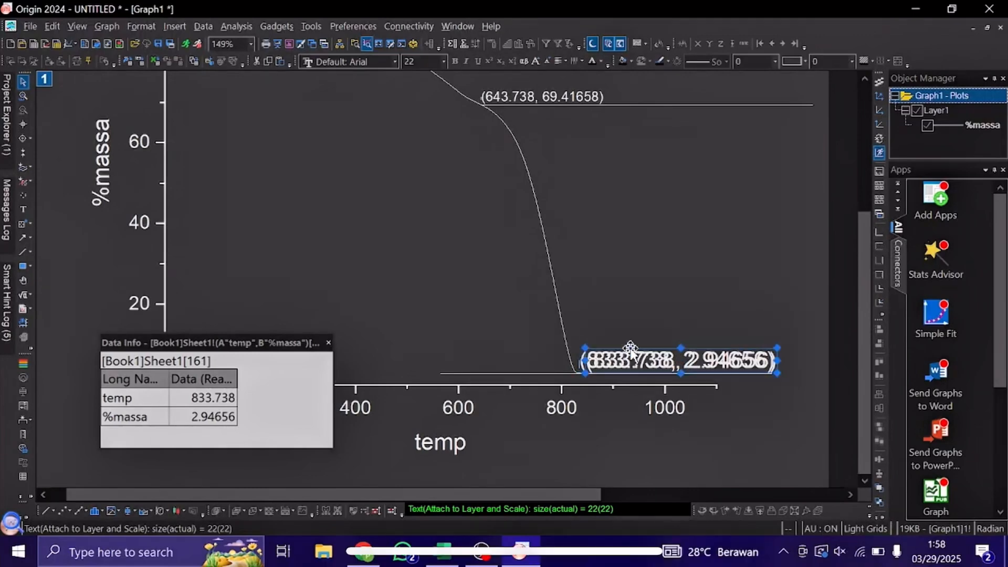
pyautogui.moveTo(776, 346); pyautogui.dragTo(762, 363)
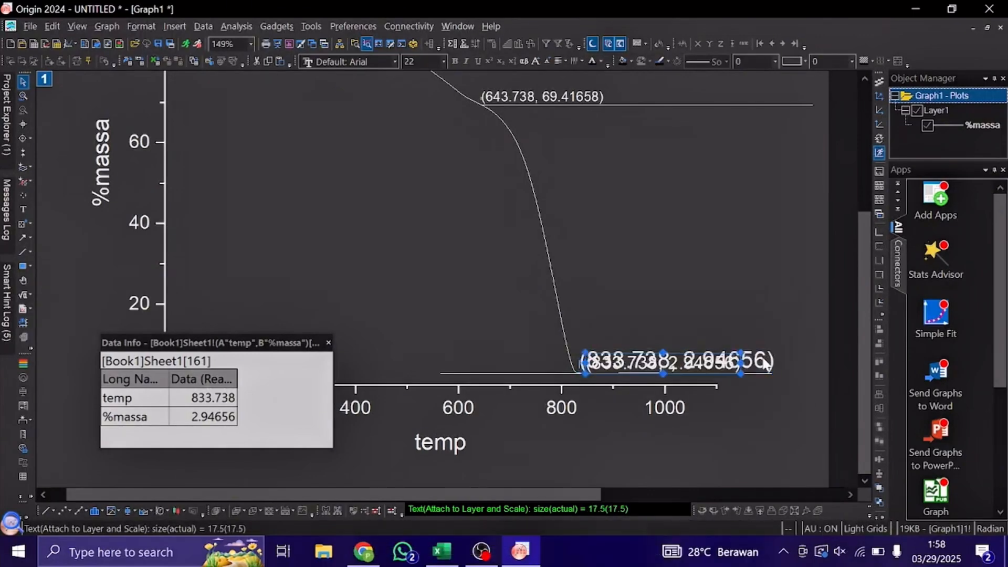
pyautogui.click(761, 356)
pyautogui.scroll(-1, 761, 355)
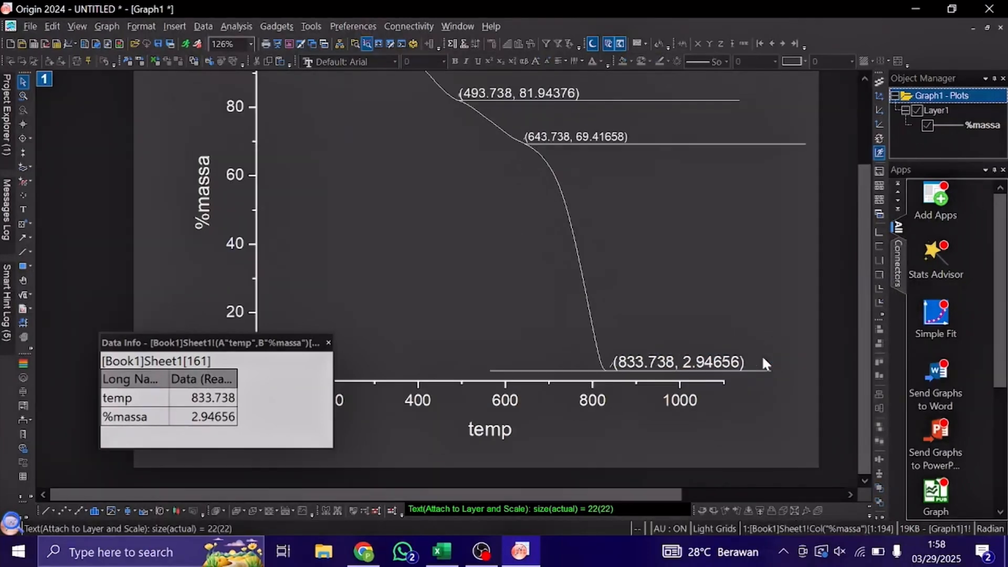
pyautogui.scroll(-1, 761, 354)
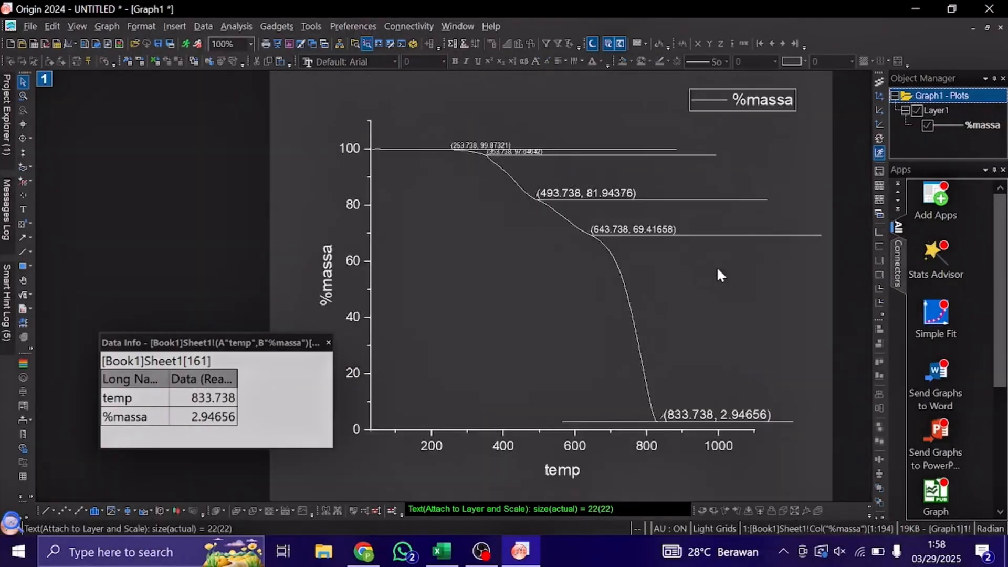
pyautogui.scroll(-1, 663, 270)
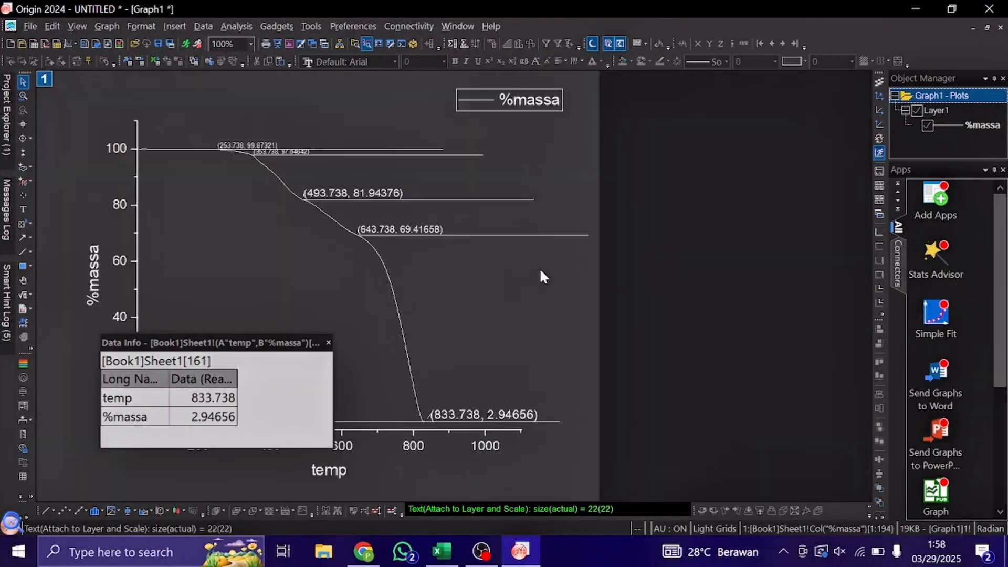
# Draw a short vertical arrow pointing down from the first horizontal line to the second one.
pyautogui.click(21, 236)
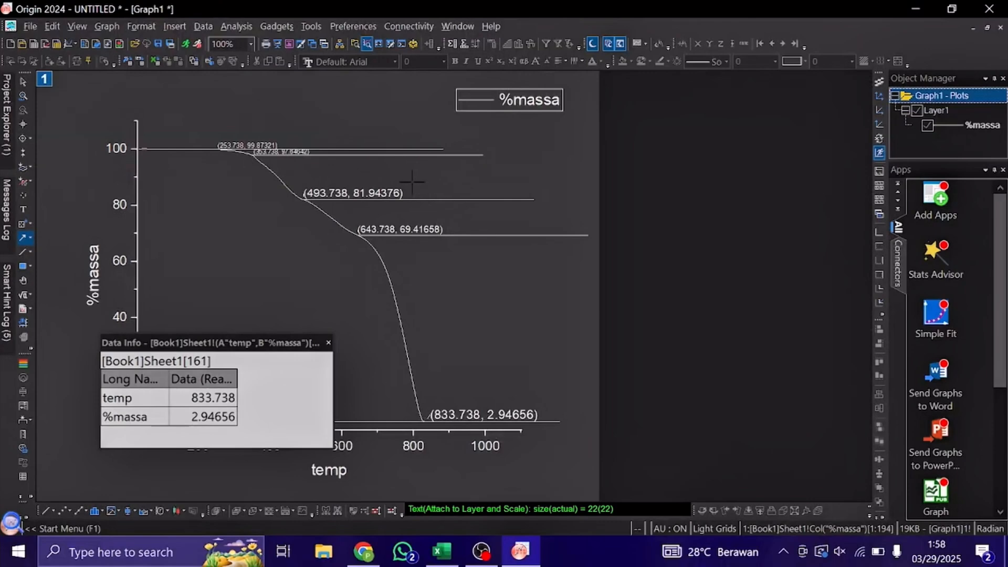
pyautogui.click(21, 82)
pyautogui.scroll(3, 360, 198)
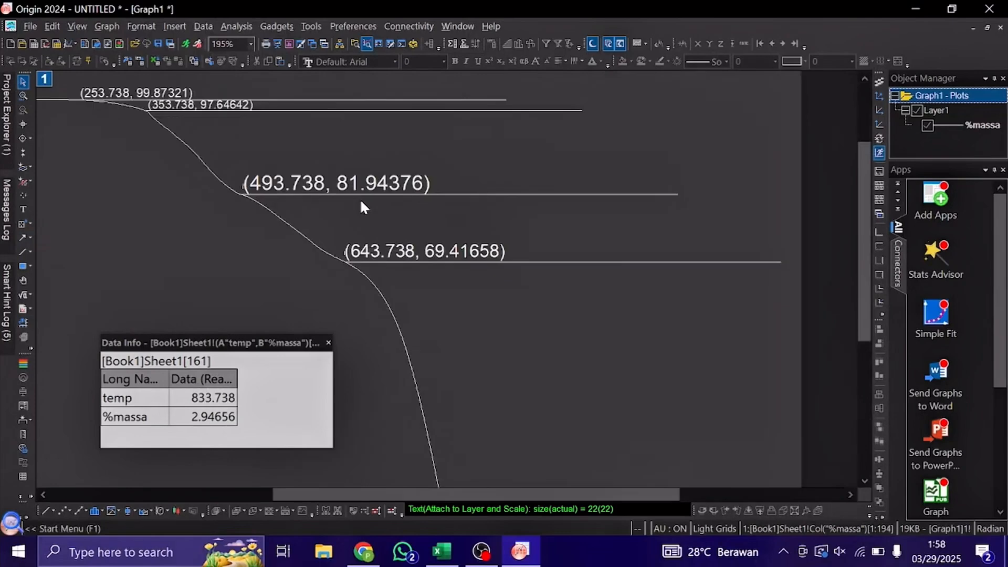
pyautogui.scroll(2, 310, 132)
pyautogui.scroll(1, 309, 132)
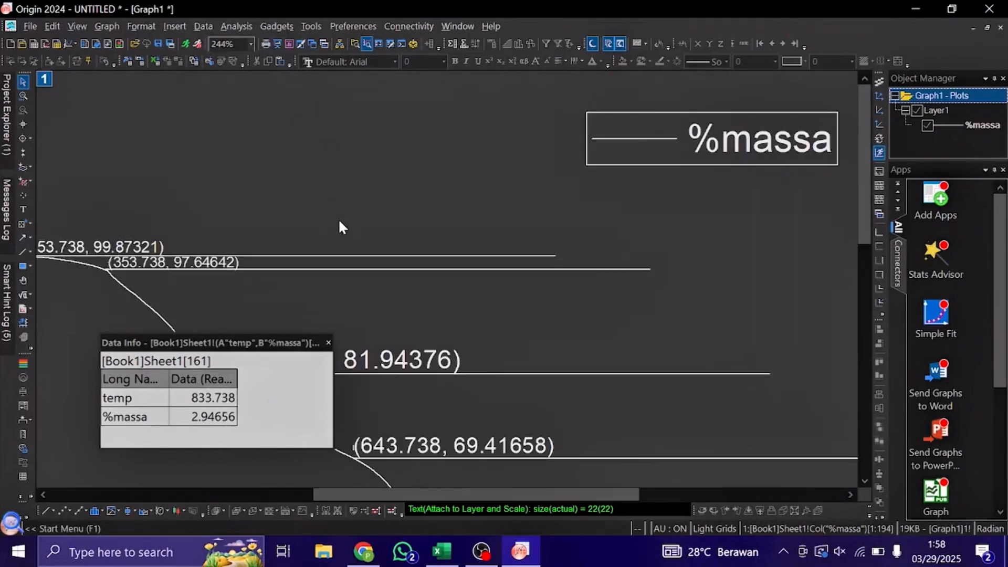
pyautogui.scroll(2, 338, 218)
pyautogui.scroll(1, 338, 218)
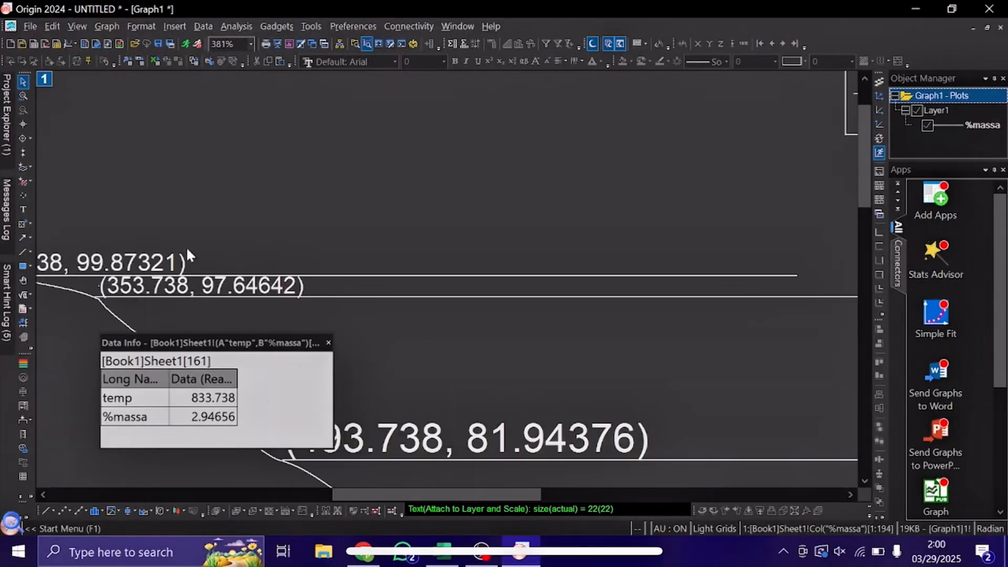
pyautogui.click(12, 239)
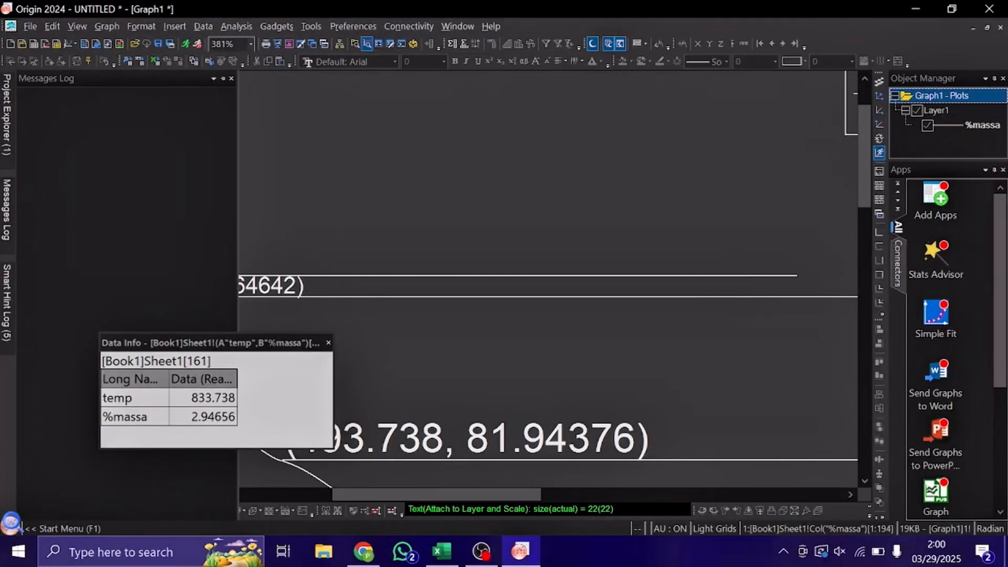
pyautogui.click(21, 238)
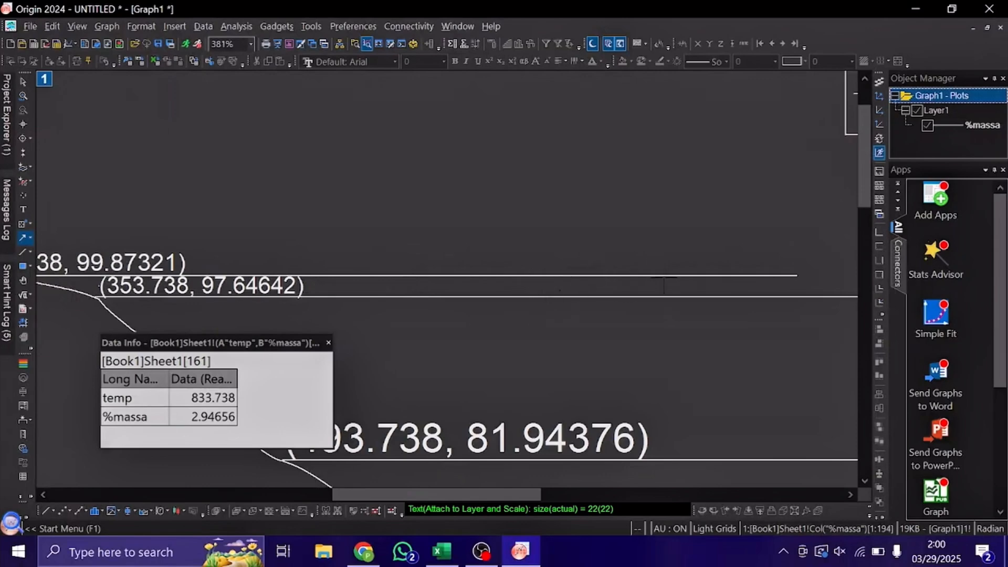
pyautogui.moveTo(663, 276); pyautogui.dragTo(662, 296)
# Draw vertical downward arrows from the second horizontal line to the third and from the third to the fourth.
pyautogui.click(23, 235)
pyautogui.moveTo(714, 300); pyautogui.dragTo(716, 461)
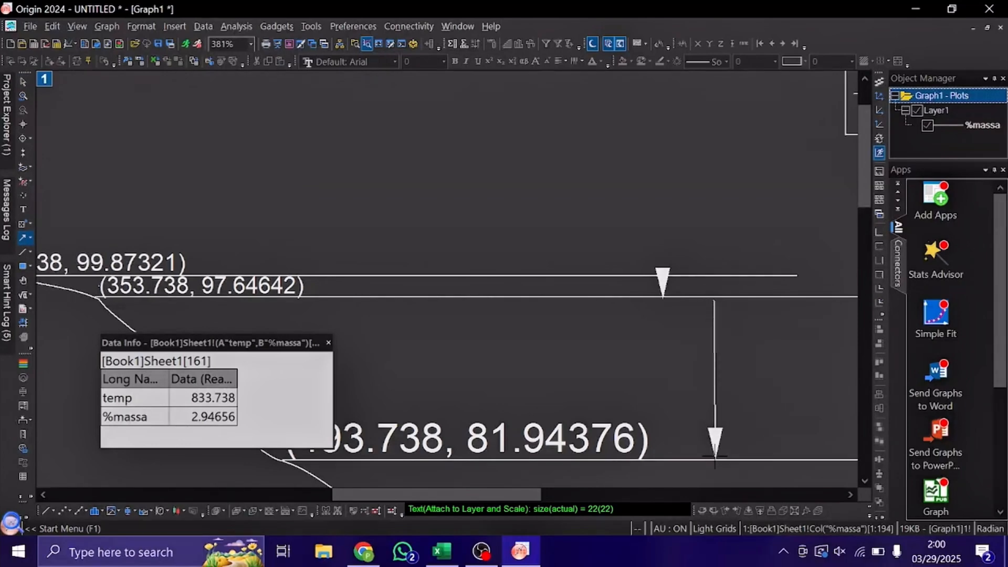
pyautogui.hscroll(2, 764, 417)
pyautogui.scroll(-4, 764, 418)
pyautogui.hscroll(4, 692, 347)
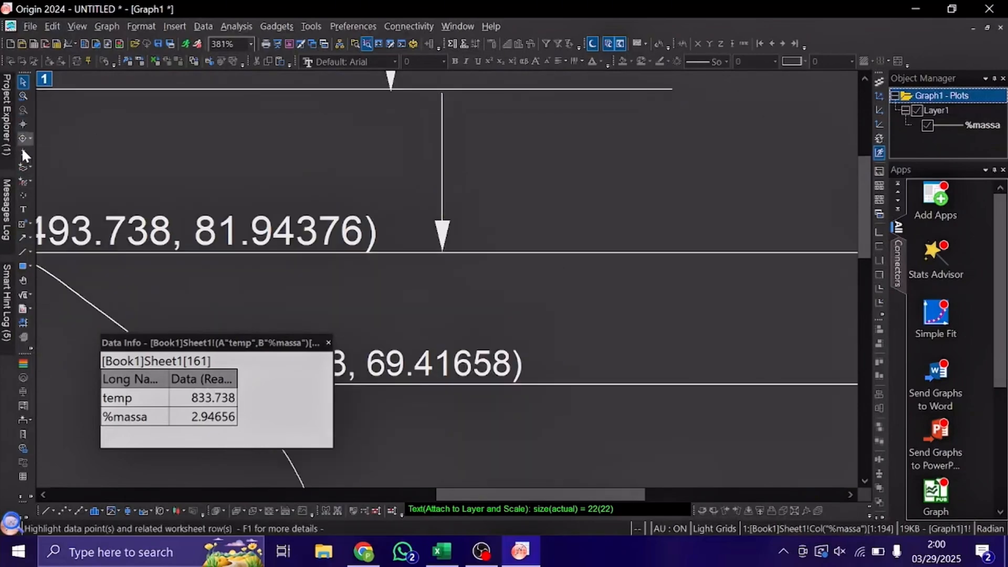
pyautogui.click(23, 237)
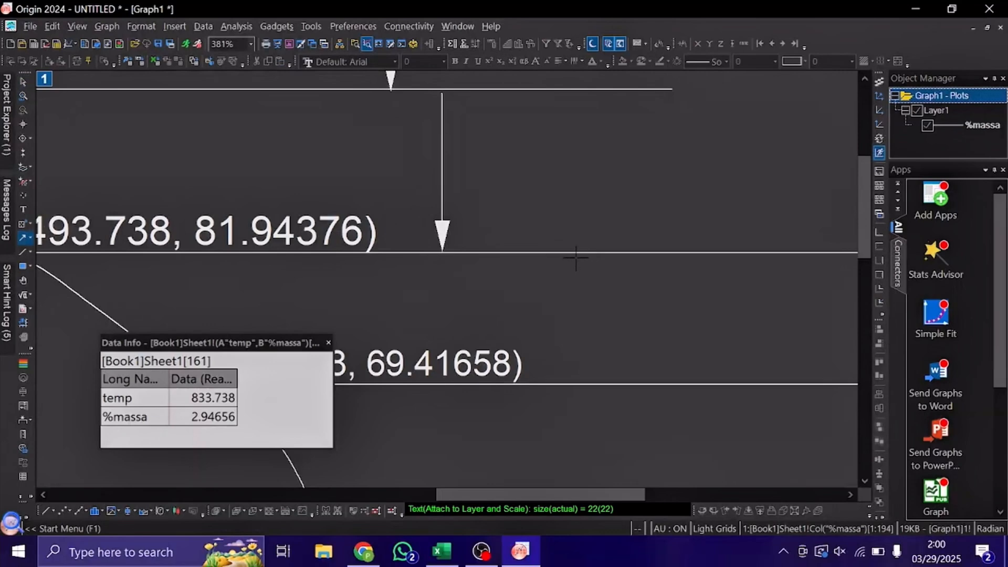
pyautogui.moveTo(575, 257)
pyautogui.mouseDown()
pyautogui.moveTo(607, 404)
pyautogui.moveTo(576, 375)
pyautogui.mouseUp()
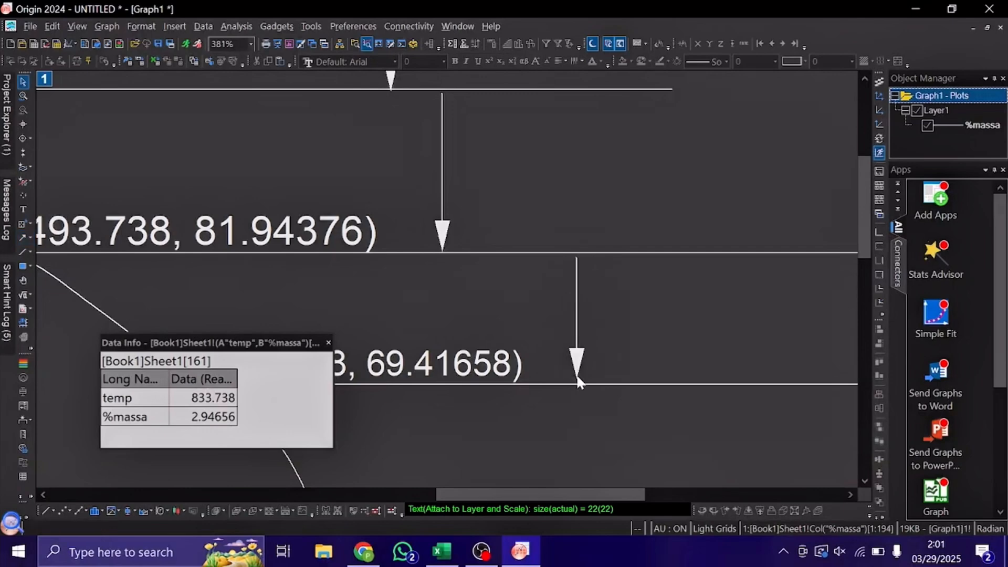
# Draw a long vertical arrow from the fourth horizontal line down to just above the coordinate label at temp 833.738.
pyautogui.hscroll(4, 613, 410)
pyautogui.scroll(-3, 612, 411)
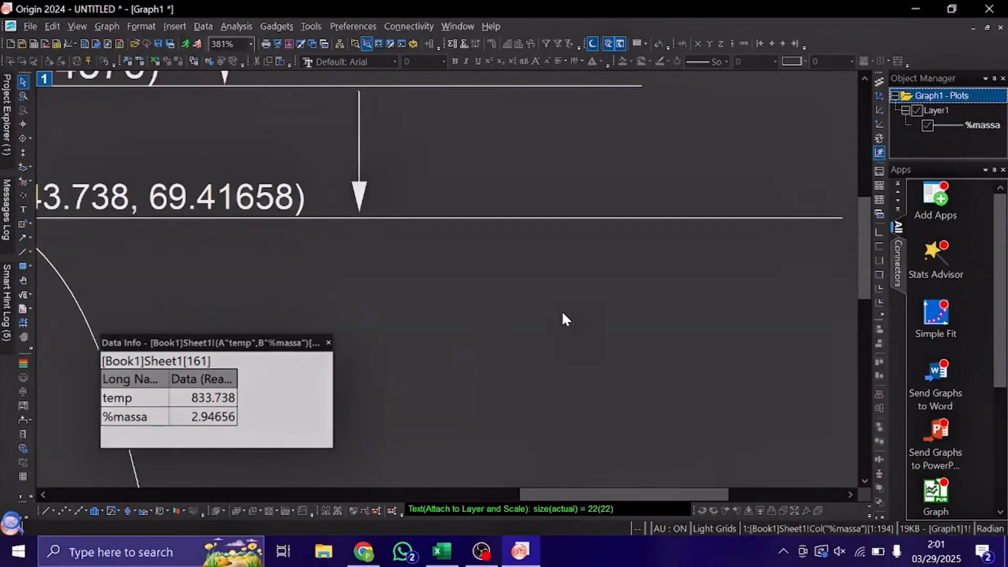
pyautogui.keyDown('ctrl'); pyautogui.scroll(-1, 562, 312); pyautogui.keyUp('ctrl')
pyautogui.scroll(-1, 376, 216)
pyautogui.keyDown('ctrl'); pyautogui.scroll(-1, 376, 216); pyautogui.keyUp('ctrl')
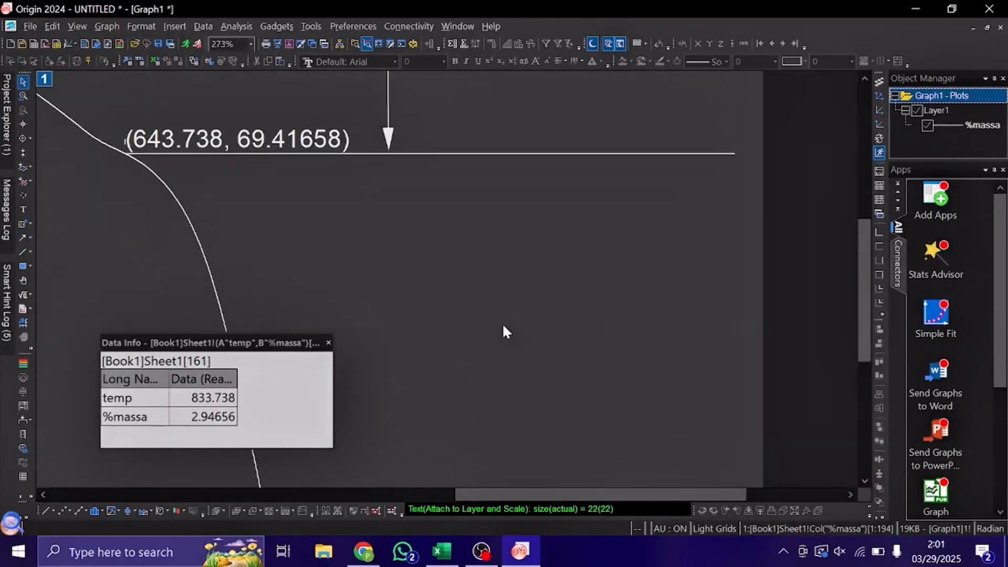
pyautogui.scroll(-2, 503, 325)
pyautogui.keyDown('ctrl'); pyautogui.scroll(-1, 503, 325); pyautogui.keyUp('ctrl')
pyautogui.scroll(-2, 503, 325)
pyautogui.scroll(2, 503, 326)
pyautogui.scroll(-2, 442, 282)
pyautogui.keyDown('ctrl'); pyautogui.scroll(-1, 447, 274); pyautogui.keyUp('ctrl')
pyautogui.scroll(3, 448, 273)
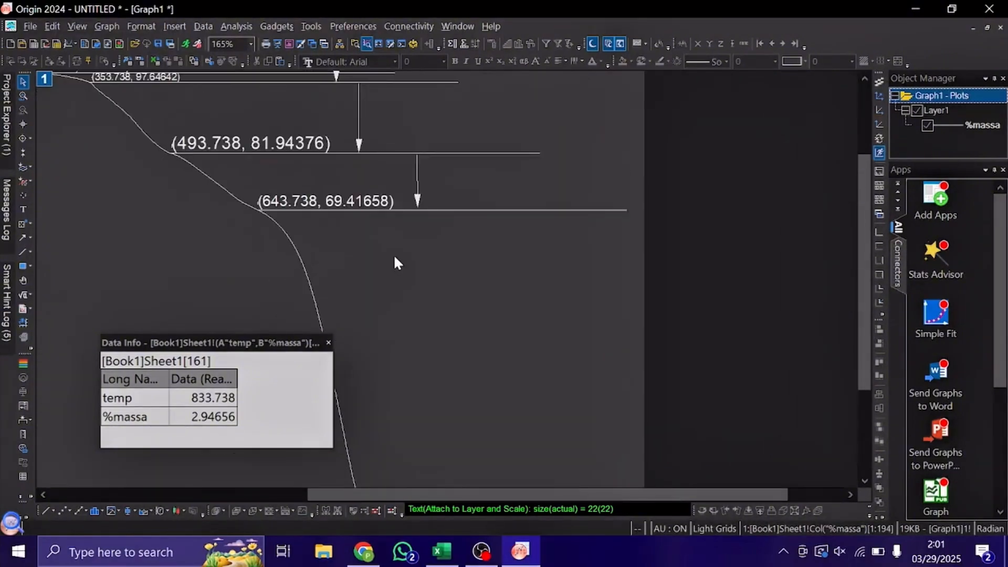
pyautogui.scroll(-2, 399, 276)
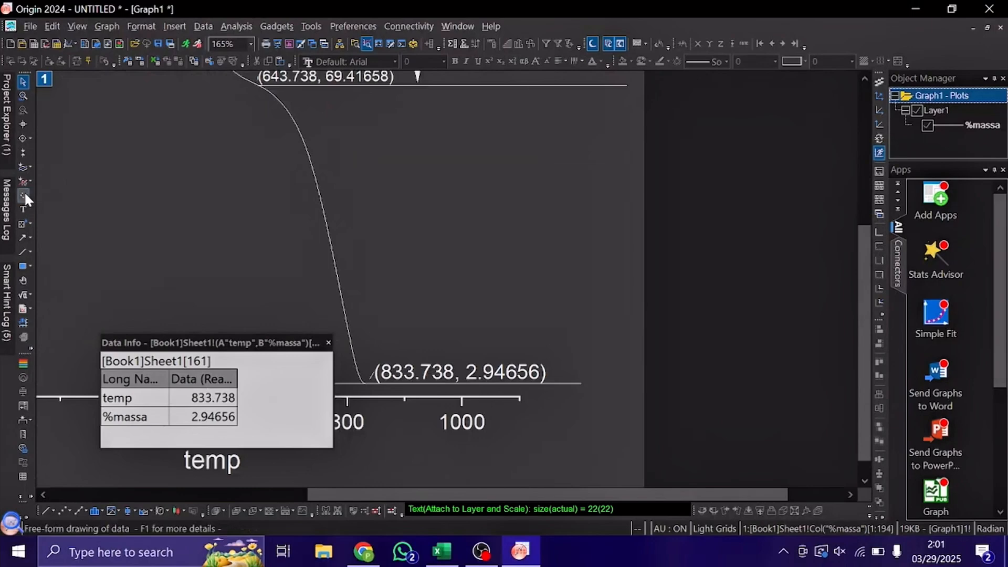
pyautogui.click(23, 236)
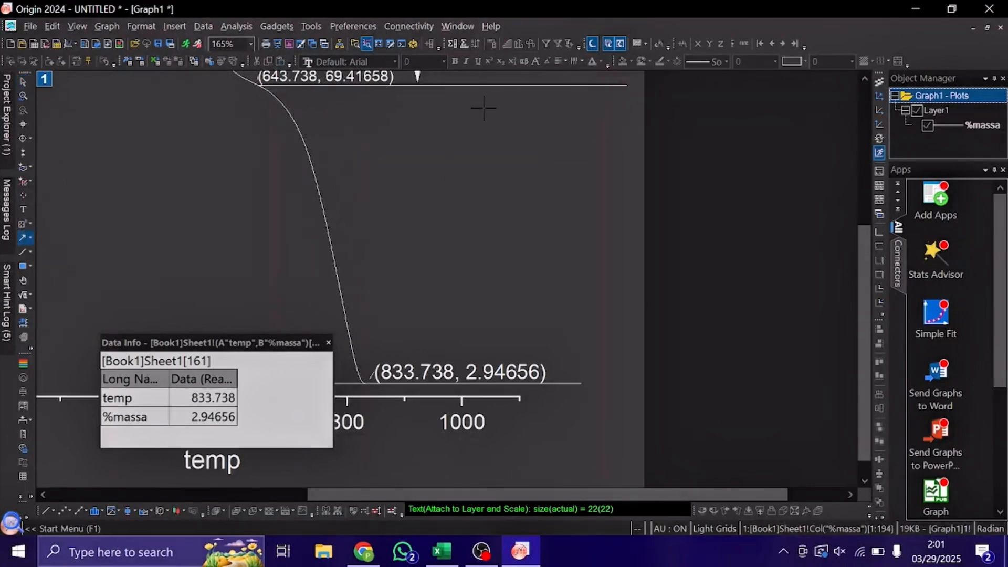
pyautogui.moveTo(452, 90); pyautogui.dragTo(452, 352)
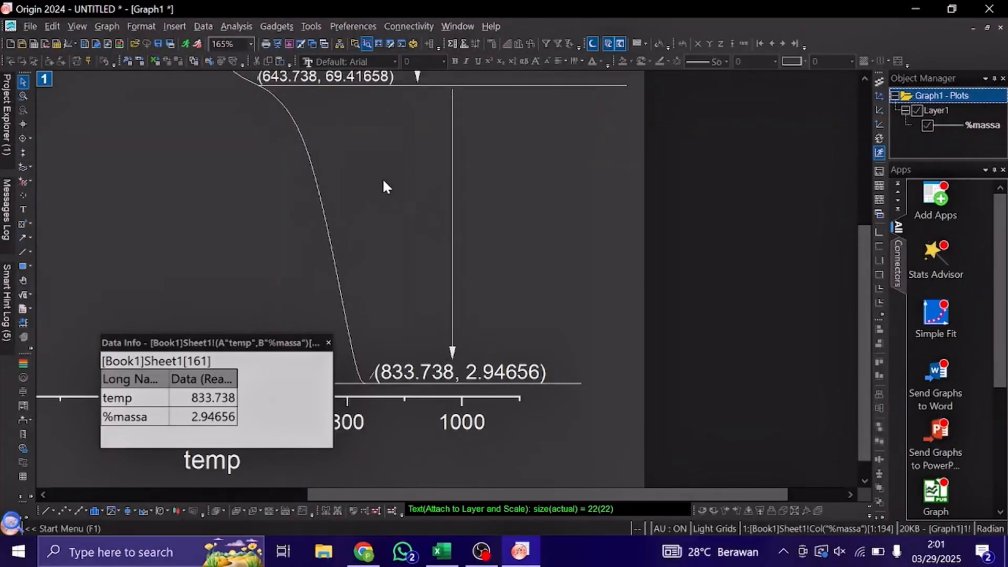
pyautogui.scroll(-2, 382, 187)
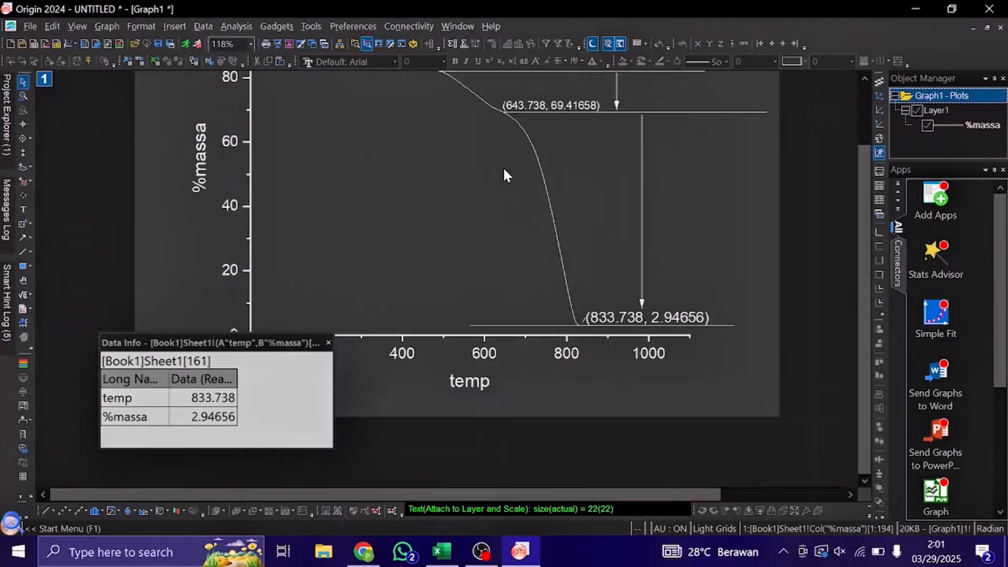
pyautogui.scroll(3, 503, 169)
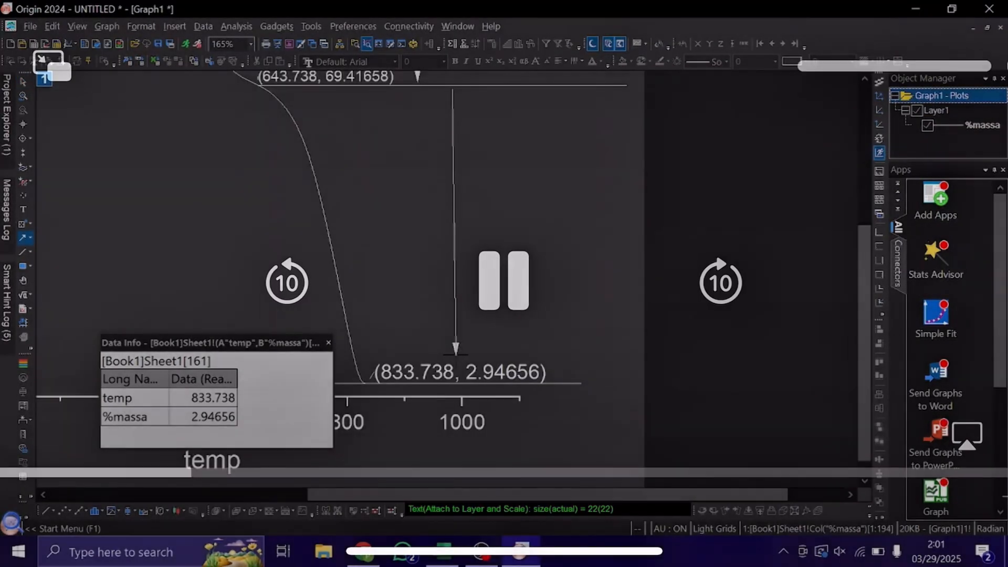
pyautogui.moveTo(456, 355); pyautogui.dragTo(453, 359)
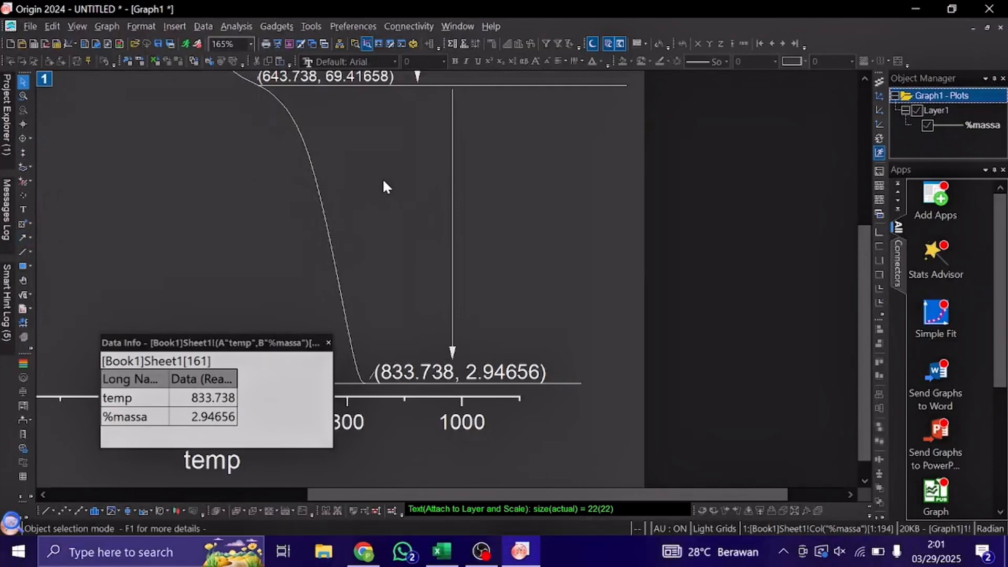
pyautogui.scroll(-3, 382, 177)
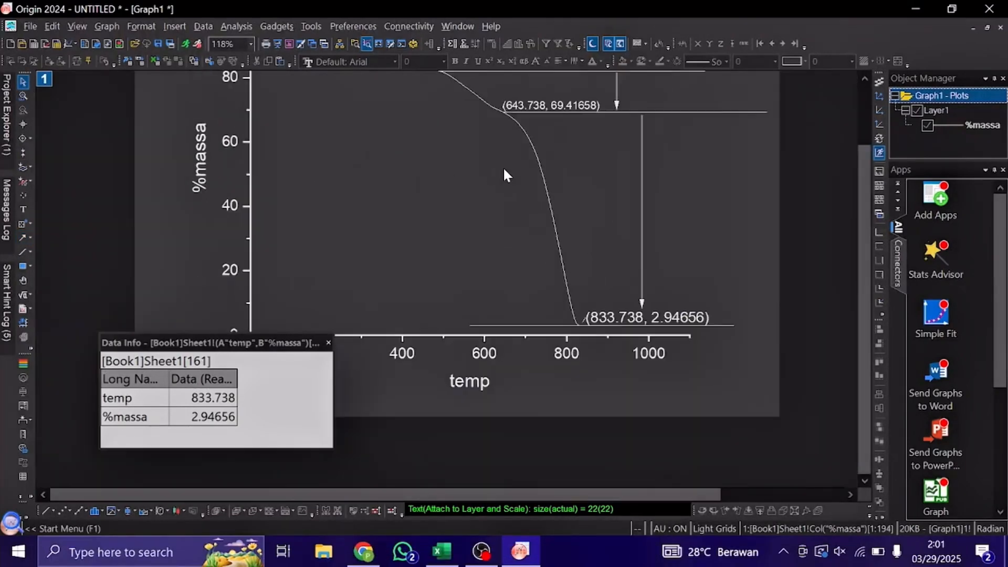
pyautogui.scroll(3, 503, 169)
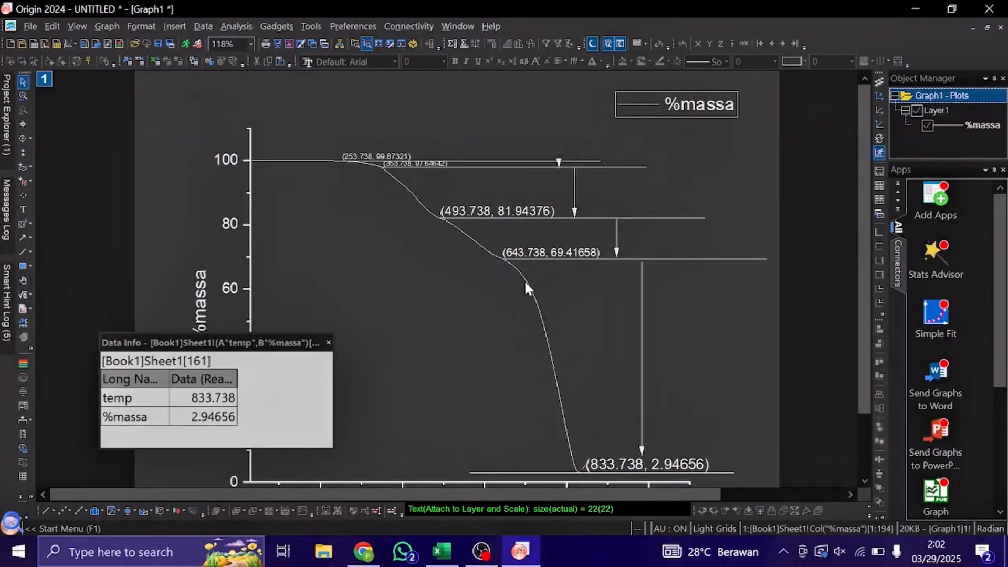
# Add the text label "2,226%" just past the end of the second horizontal line, level with the first arrow.
pyautogui.scroll(2, 476, 146)
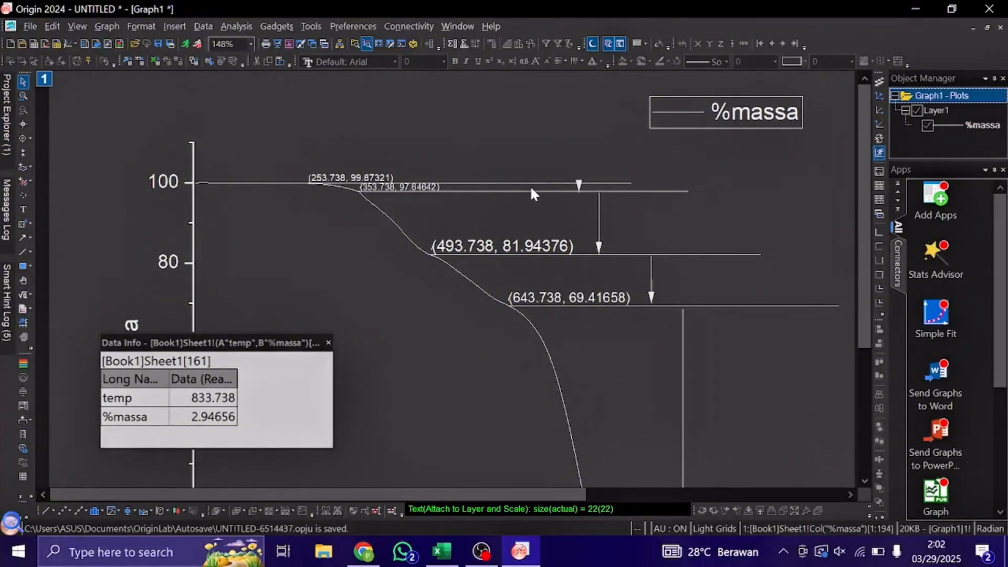
pyautogui.click(23, 209)
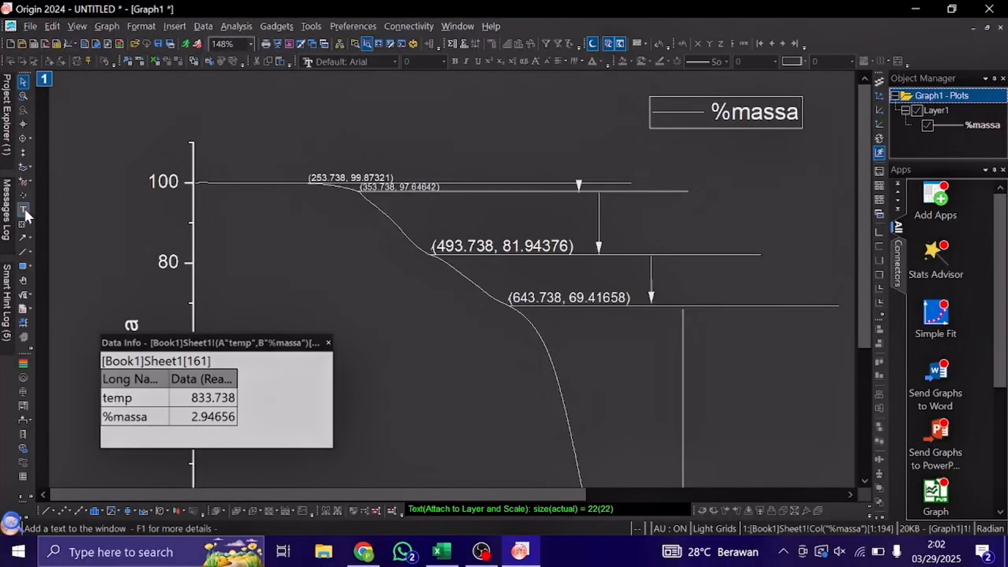
pyautogui.click(711, 186)
pyautogui.write('2')
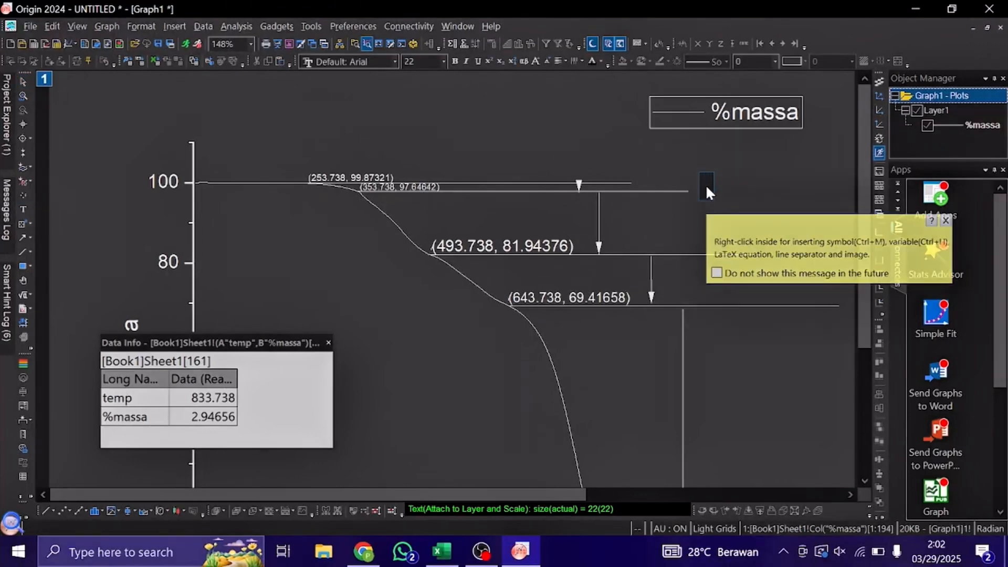
pyautogui.write(',')
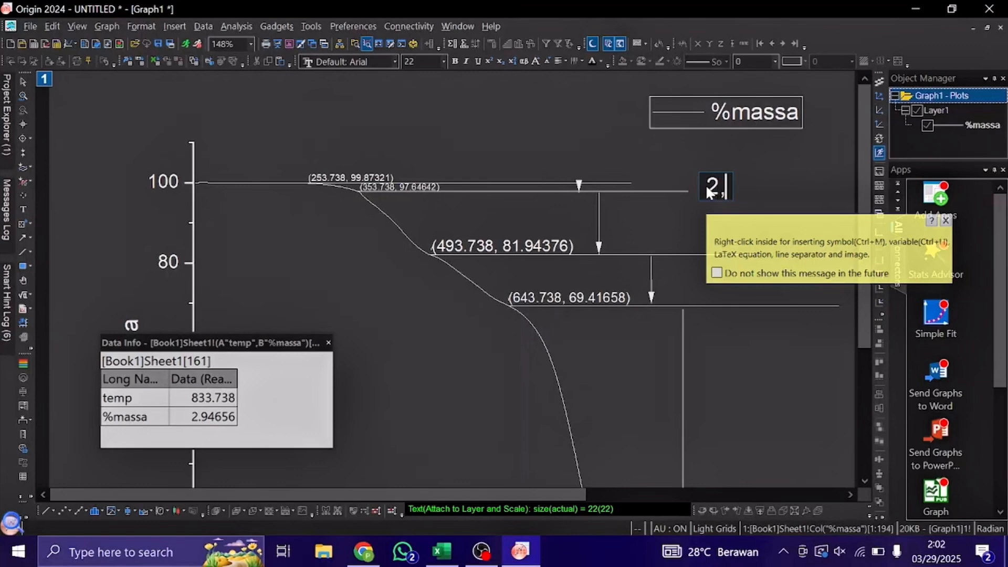
pyautogui.write('226')
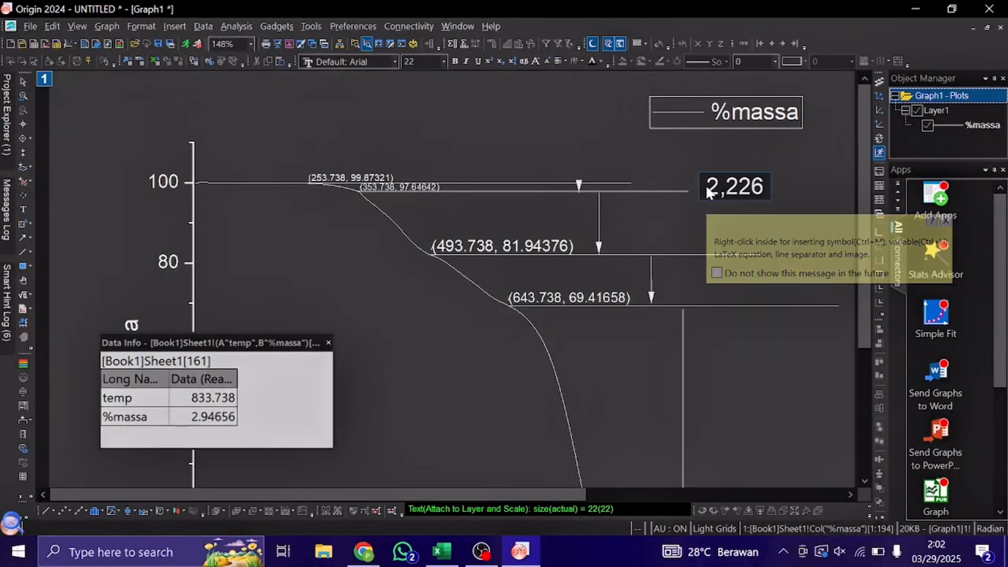
pyautogui.write('%')
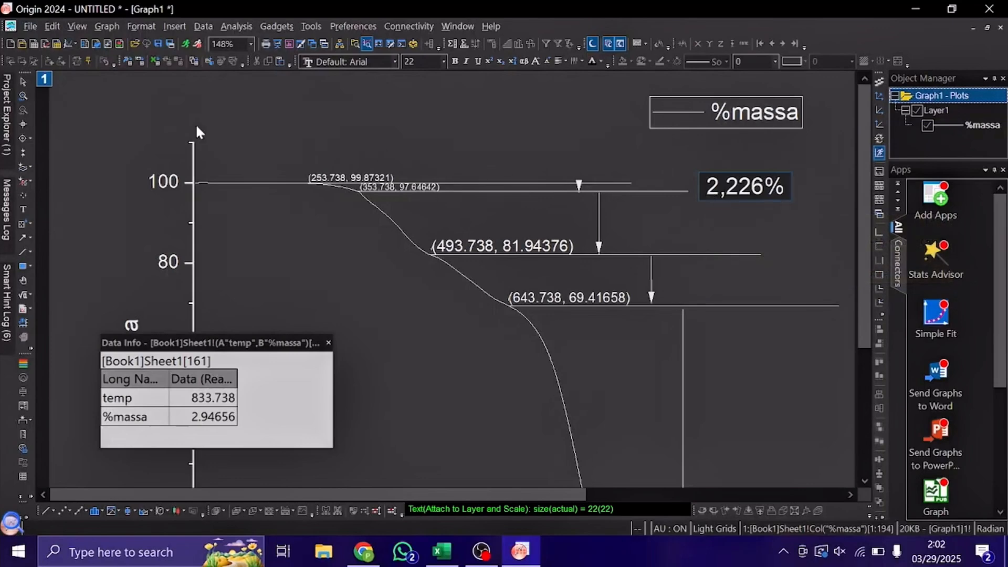
pyautogui.click(24, 81)
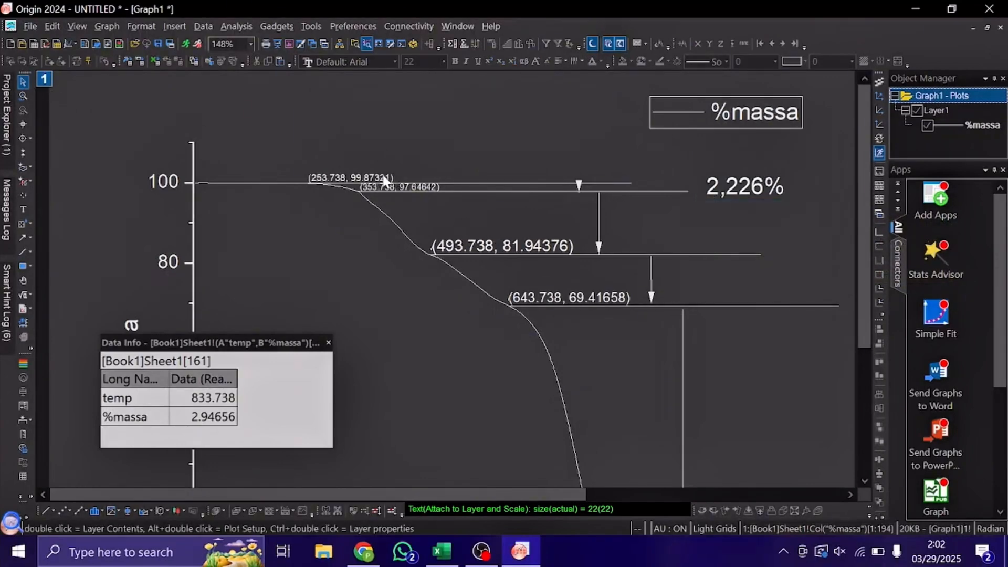
# Reduce the "2,226%" label to text size 16.
pyautogui.click(778, 186)
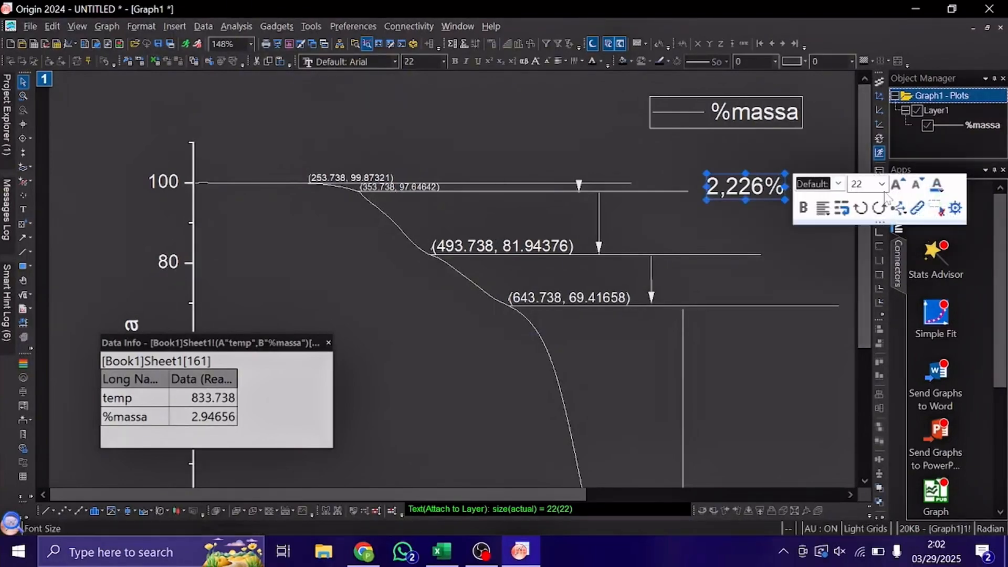
pyautogui.click(915, 185)
pyautogui.click(915, 185)
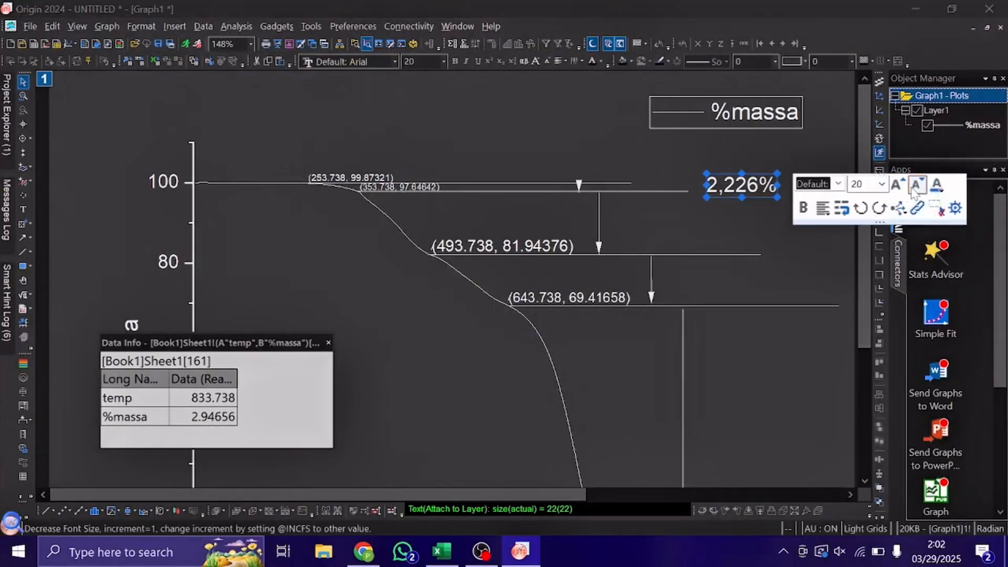
pyautogui.click(916, 186)
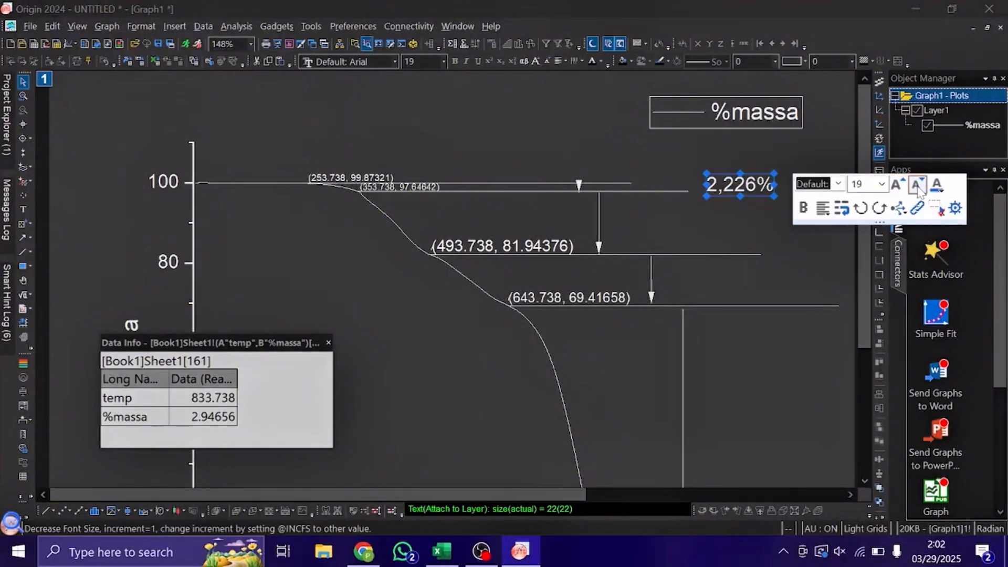
pyautogui.click(916, 186)
pyautogui.click(917, 186)
pyautogui.click(916, 186)
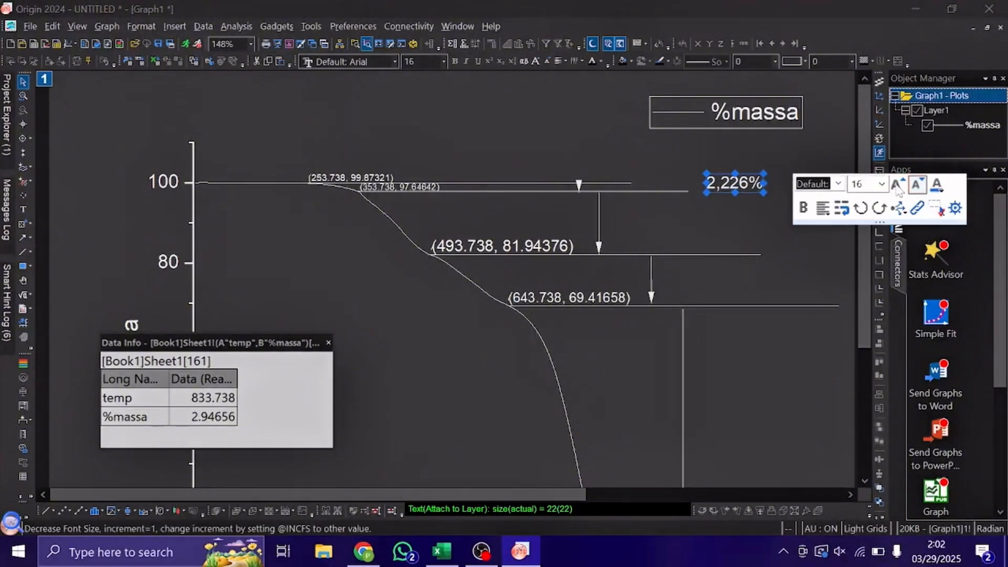
pyautogui.click(744, 240)
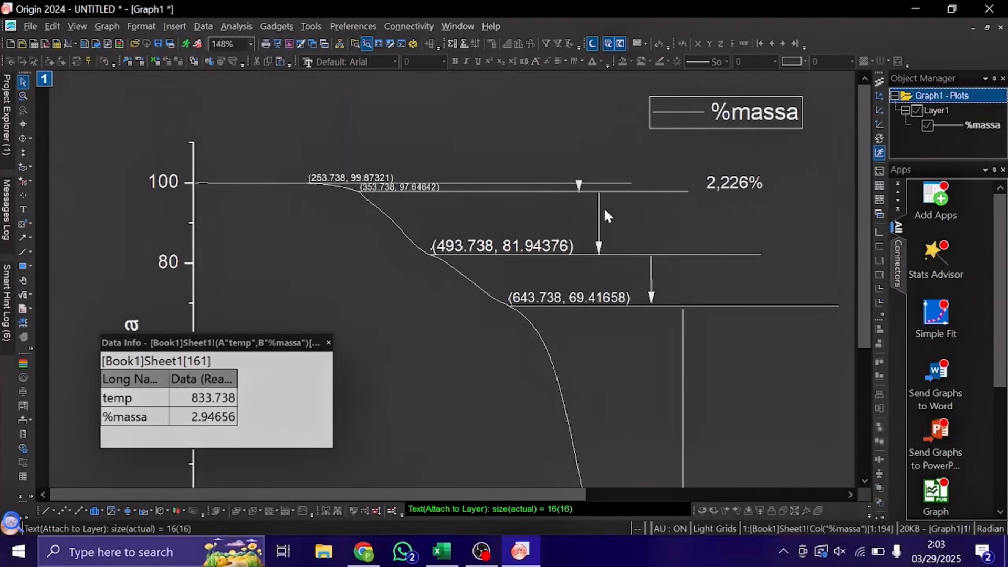
# Add the text label "15,70%" below the 2,226% label, level with the arrow between the second and third horizontal lines.
pyautogui.click(23, 210)
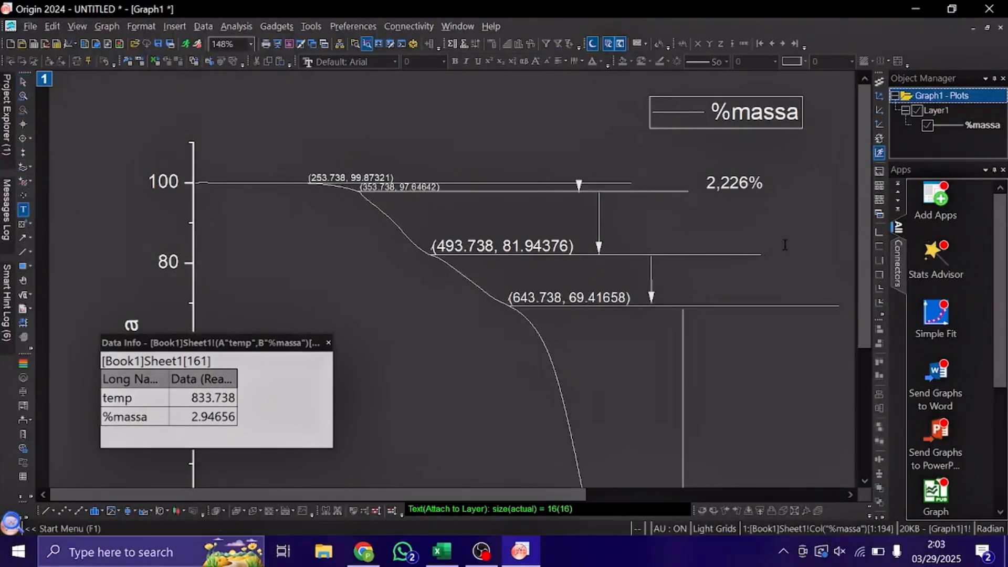
pyautogui.click(717, 225)
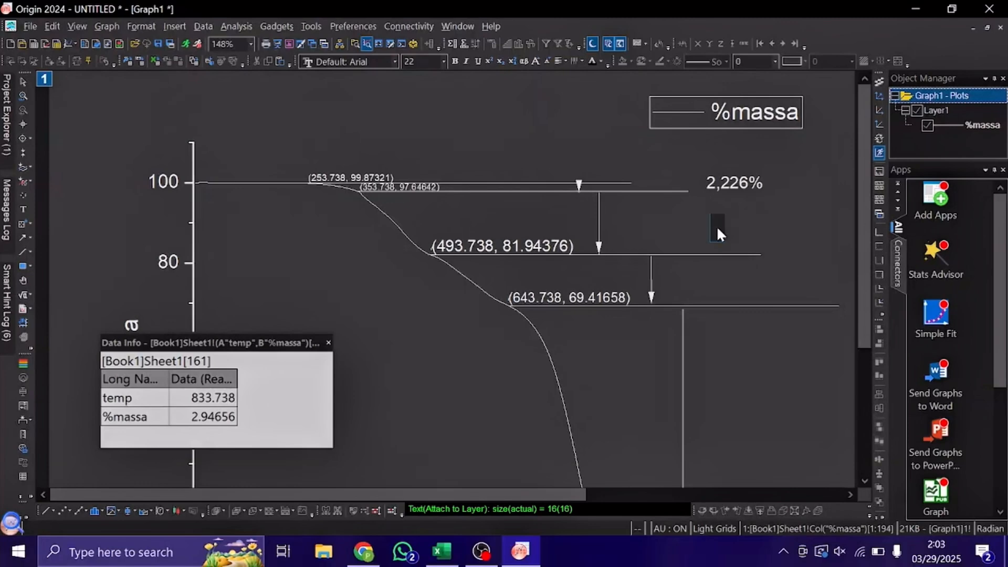
pyautogui.write('5,70')
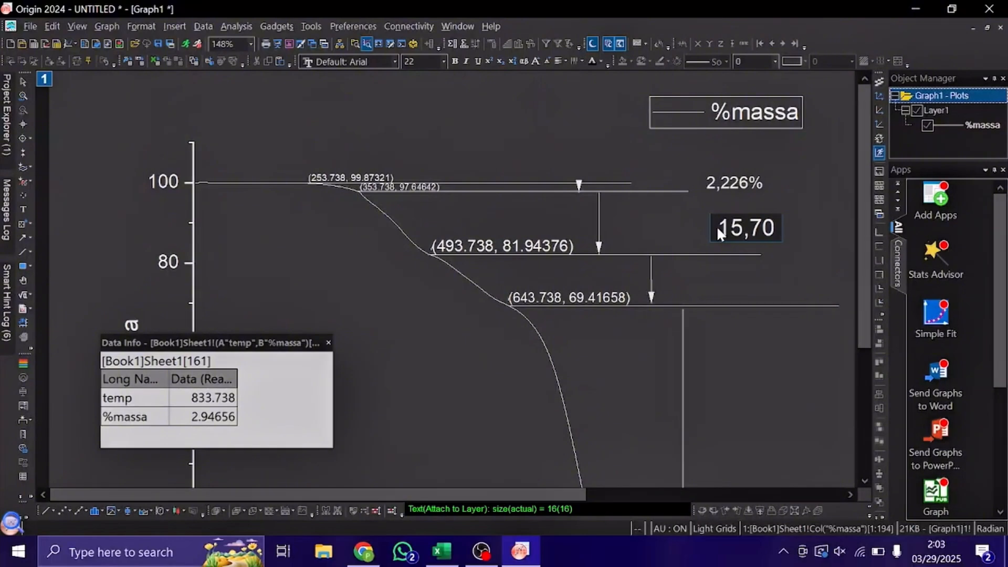
pyautogui.write('%')
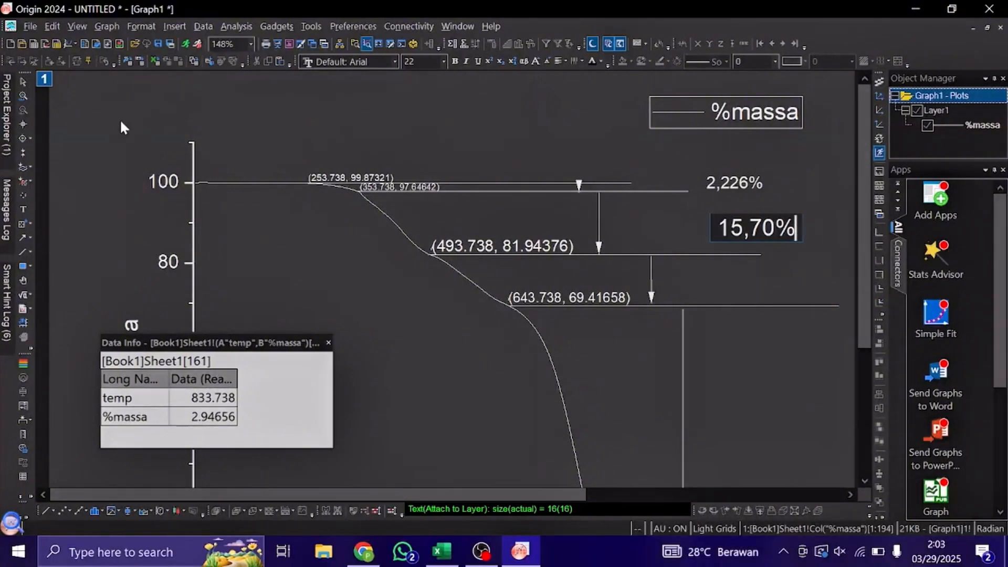
pyautogui.click(25, 84)
# Reduce the "15,70%" label to text size 16.
pyautogui.click(773, 229)
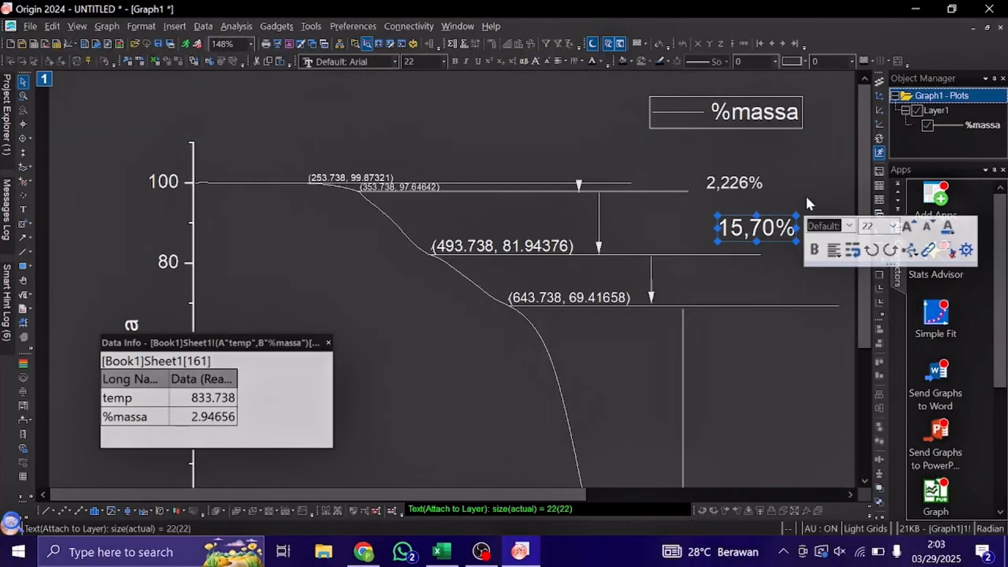
pyautogui.click(927, 227)
pyautogui.click(927, 226)
pyautogui.click(927, 227)
pyautogui.click(928, 228)
pyautogui.click(928, 229)
pyautogui.click(927, 229)
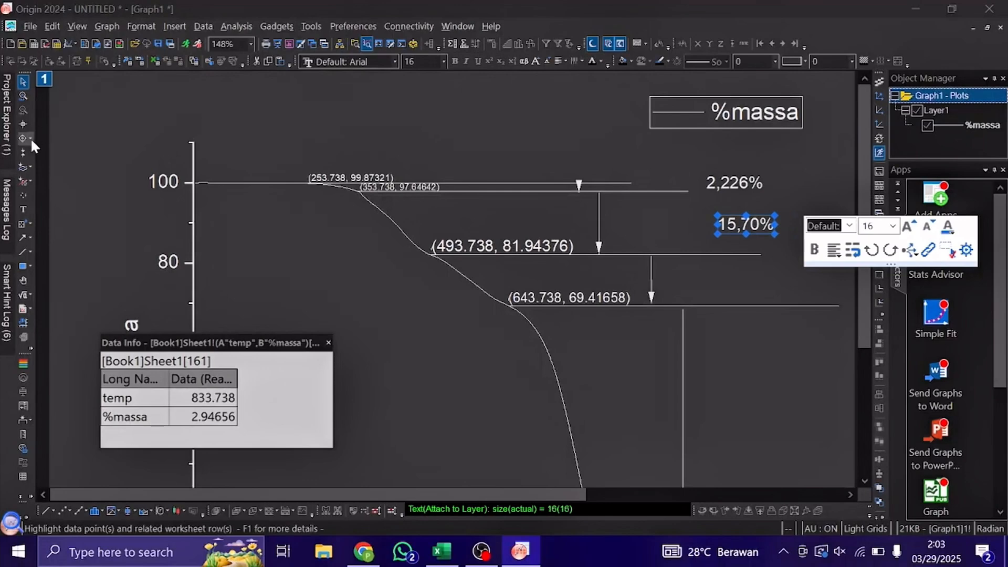
# Add the text label "12,52%" just above the far end of the fourth horizontal line, beside the third arrow.
pyautogui.click(23, 210)
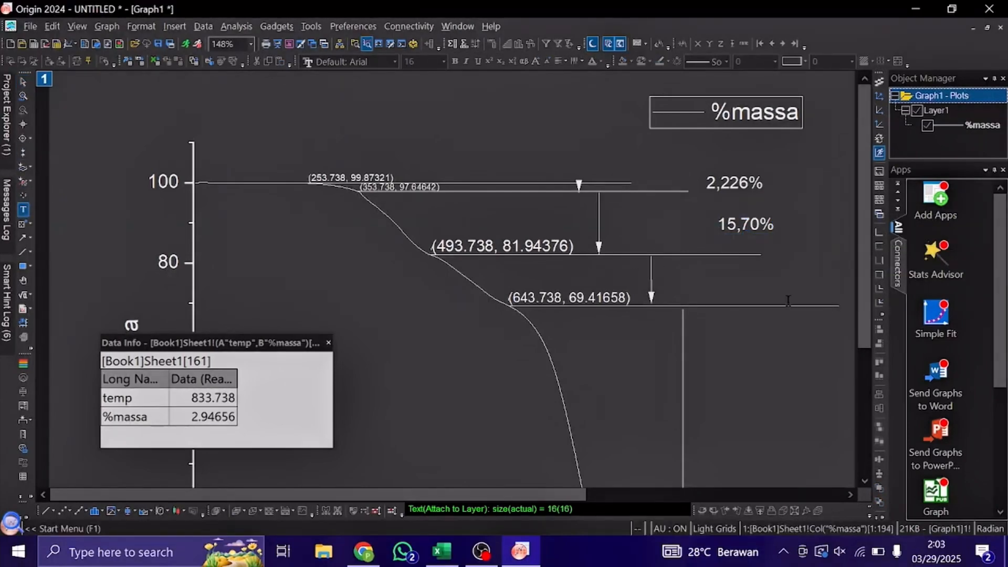
pyautogui.click(758, 282)
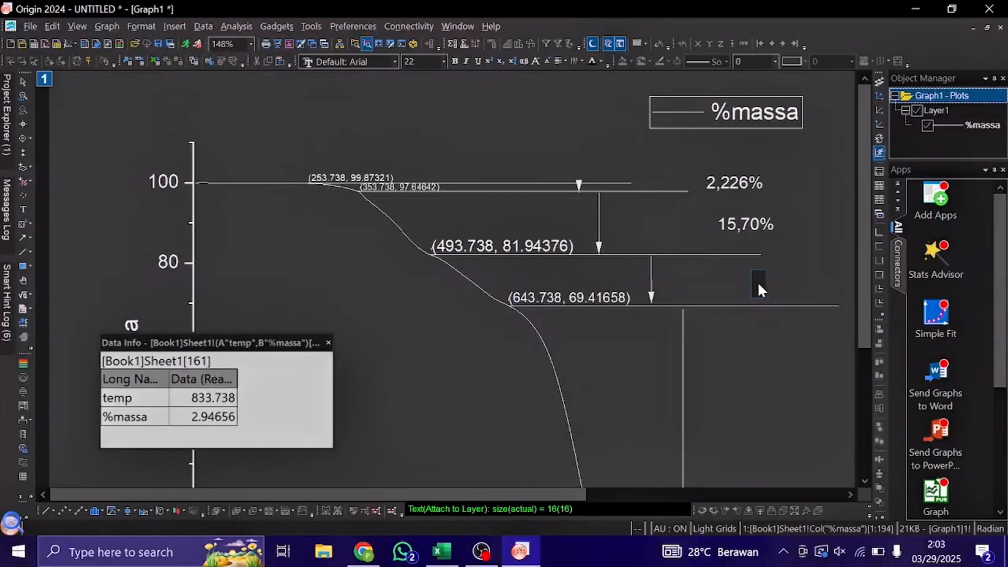
pyautogui.write('12,527')
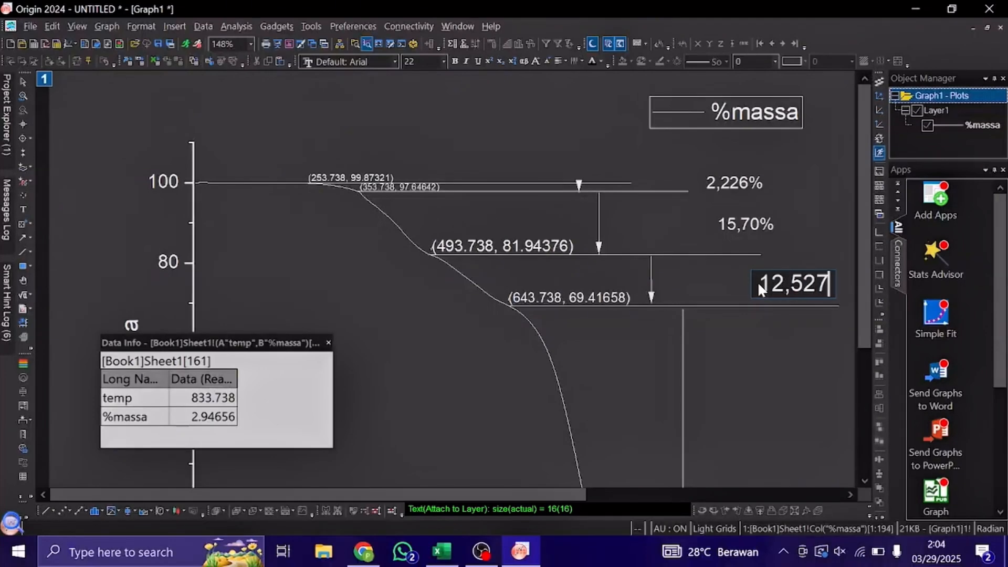
pyautogui.press('BackSpace')
pyautogui.write('%')
pyautogui.click(23, 81)
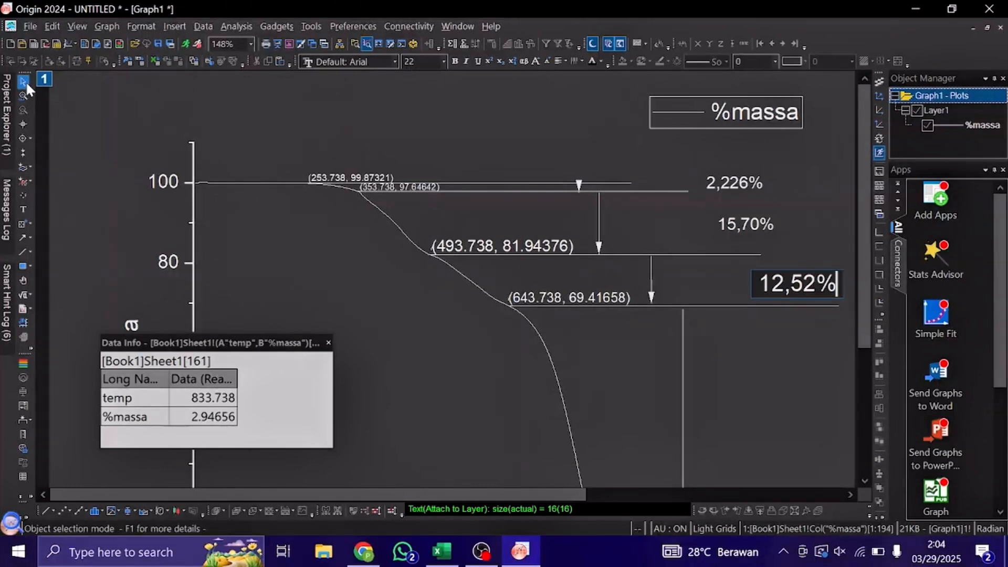
# Set the "12,52%" label to text size 16.
pyautogui.click(767, 284)
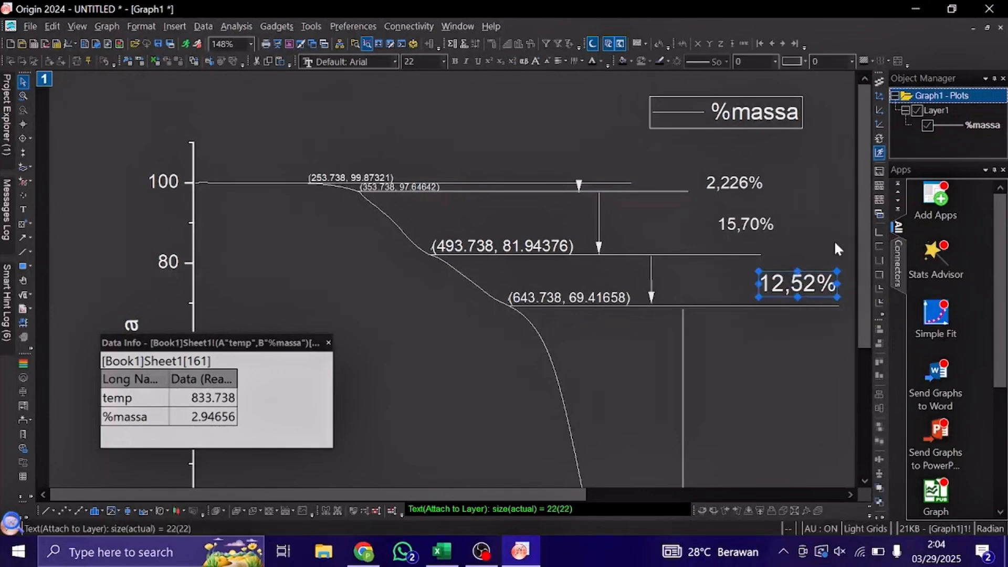
pyautogui.click(443, 62)
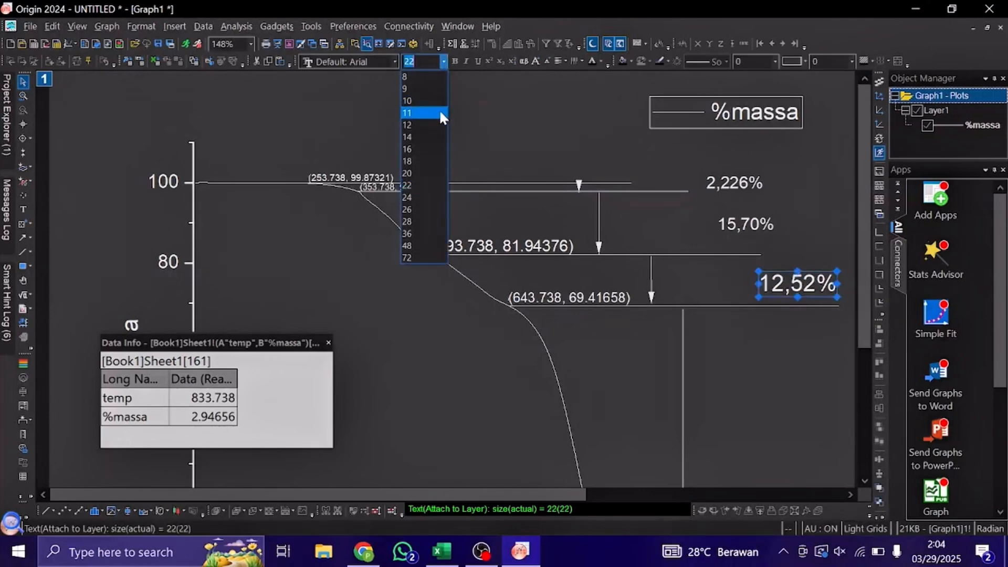
pyautogui.click(433, 148)
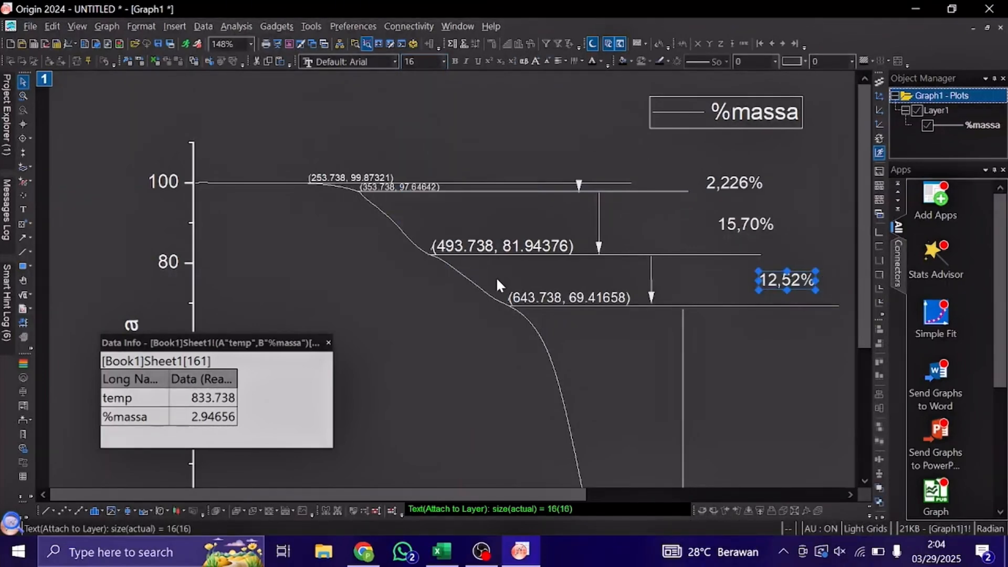
# Add the text label "66,47%" beside the long arrow, about midway down, and select it.
pyautogui.scroll(-3, 496, 278)
pyautogui.click(23, 209)
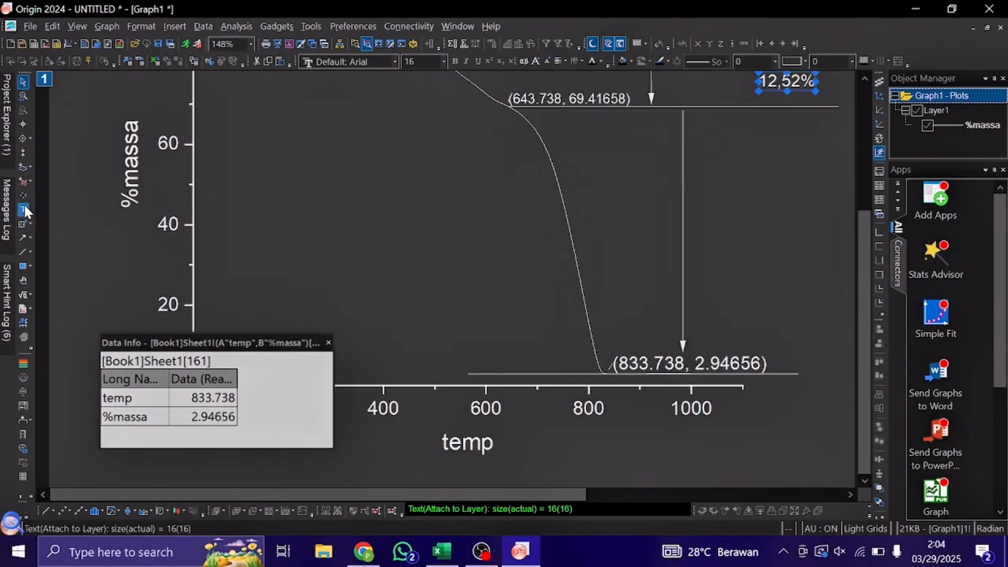
pyautogui.click(766, 225)
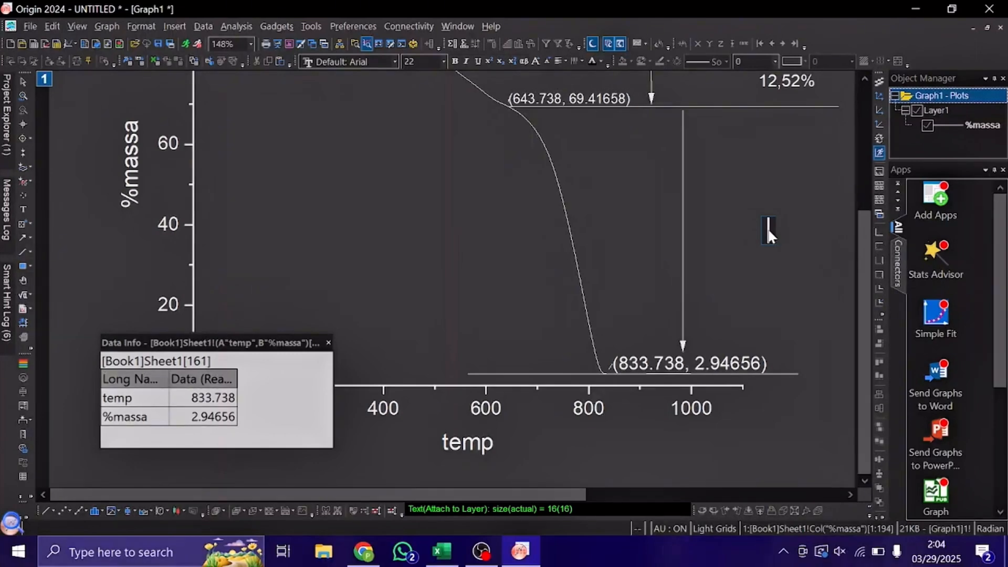
pyautogui.write('66,')
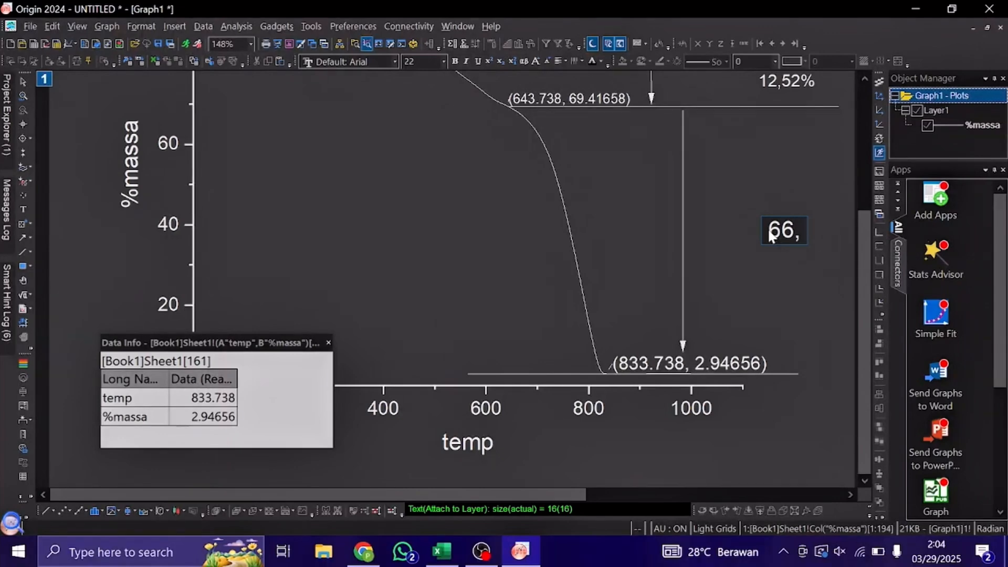
pyautogui.write('47%')
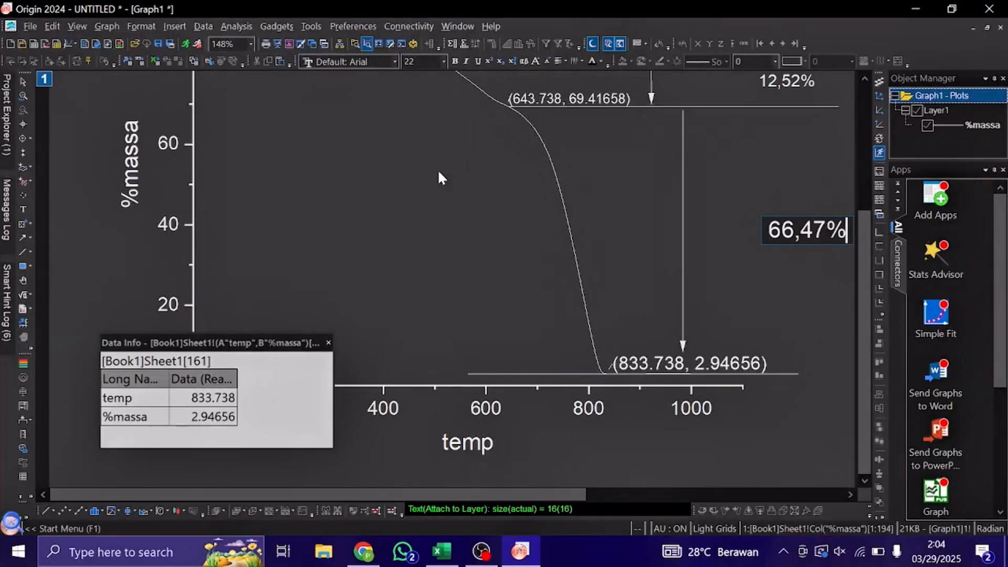
pyautogui.click(777, 229)
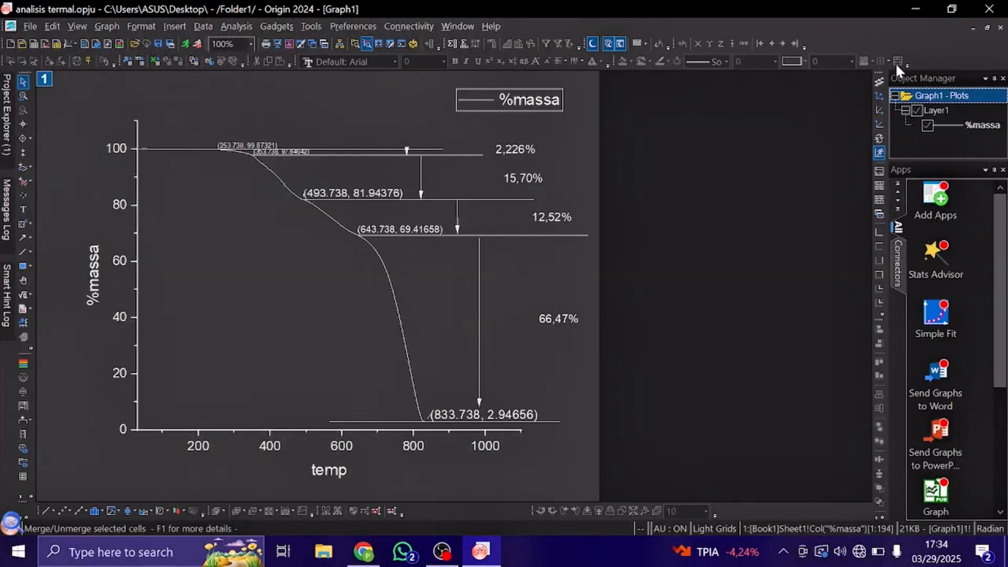
# Take Graph1 out of full-size view and look at the minimized Graph2 and Graph3 plots, leaving Graph3 minimized again.
pyautogui.click(984, 27)
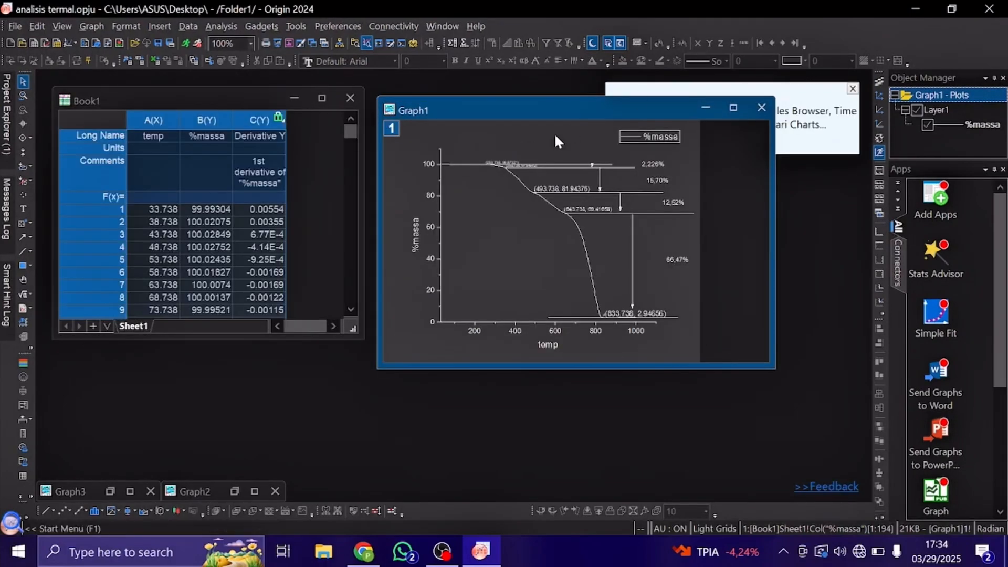
pyautogui.click(238, 488)
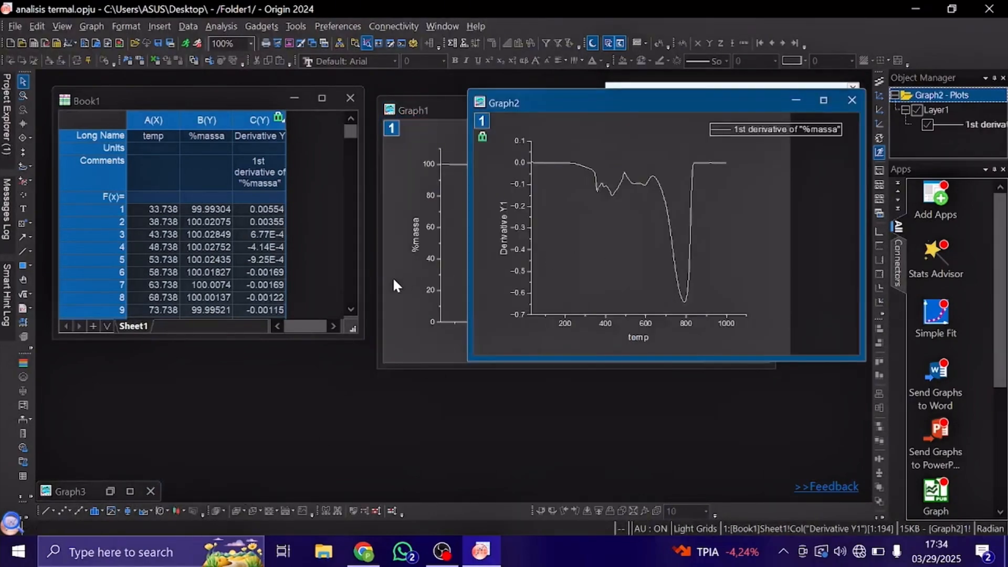
pyautogui.click(111, 489)
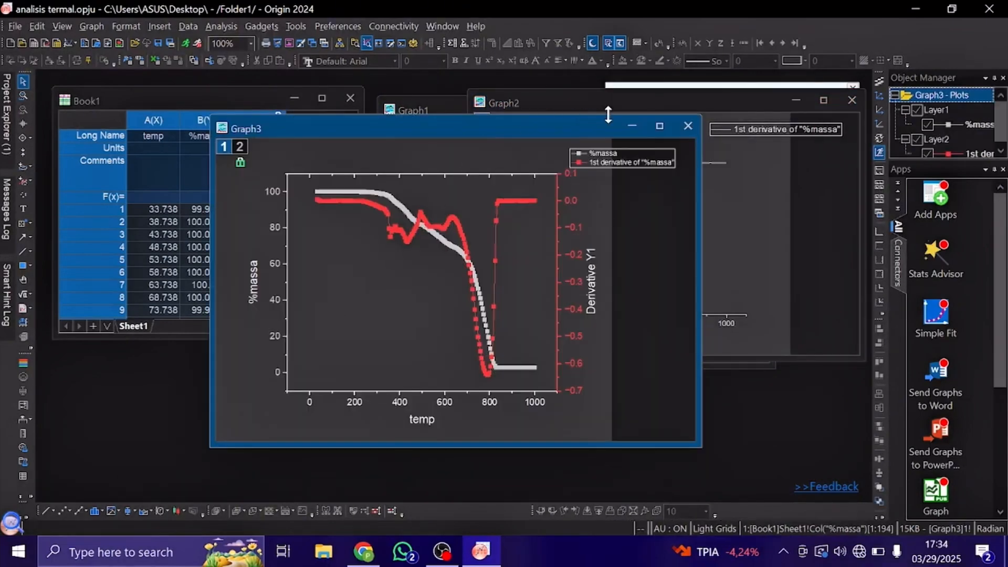
pyautogui.moveTo(600, 121); pyautogui.dragTo(474, 116)
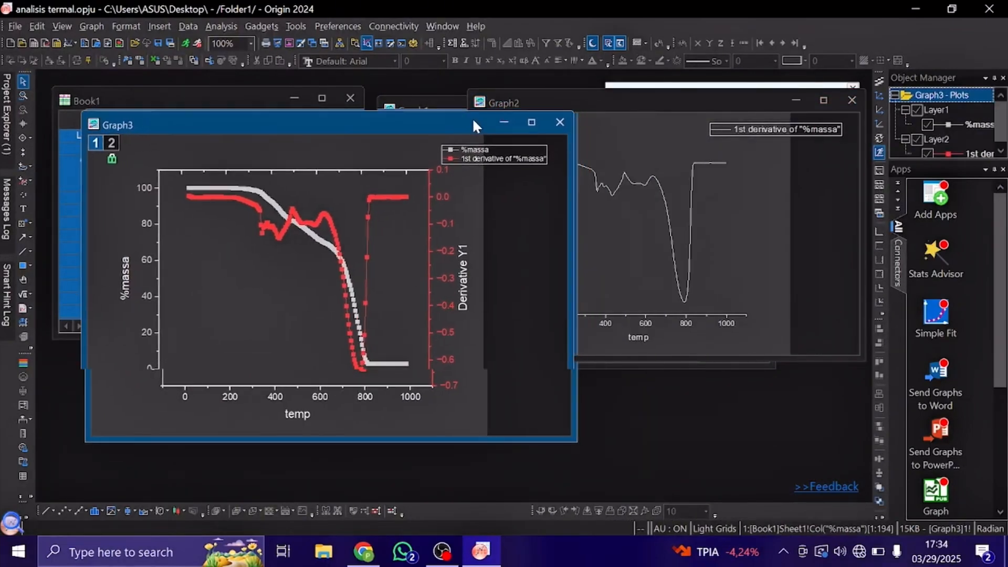
pyautogui.click(506, 124)
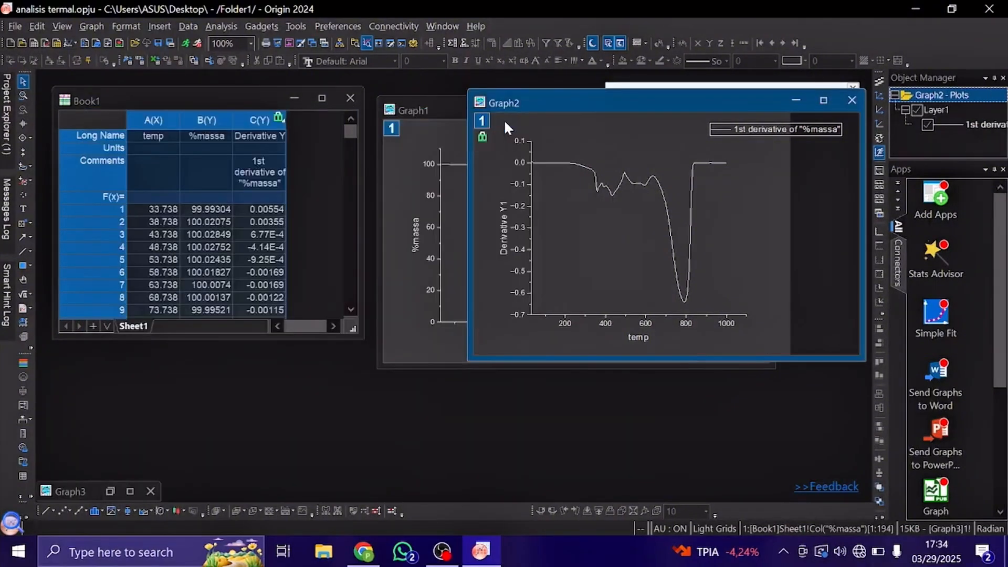
# Maximize Graph2 and examine the first-derivative curve's peaks and its flat final section above 800 on the temp axis.
pyautogui.moveTo(602, 113); pyautogui.dragTo(514, 130)
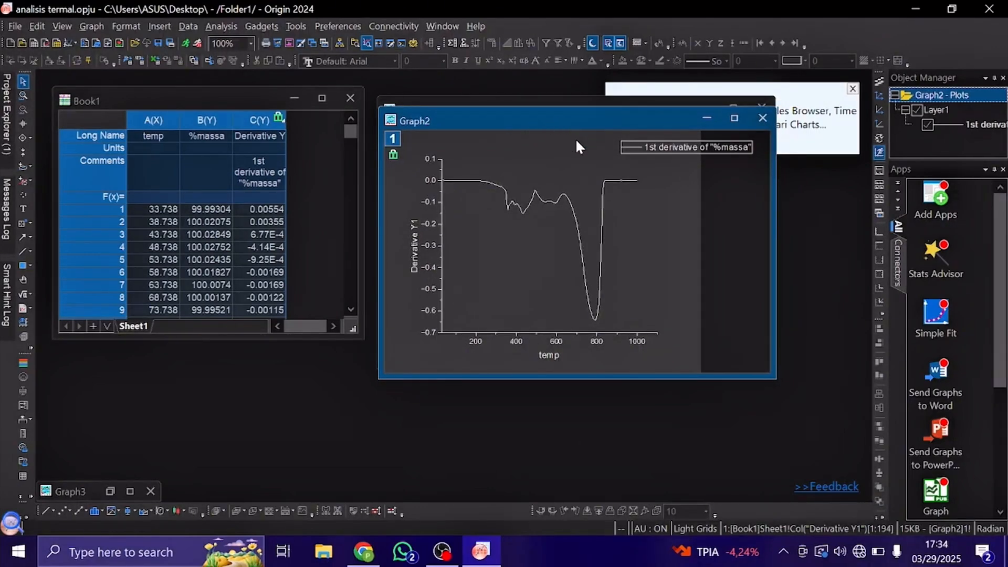
pyautogui.click(735, 116)
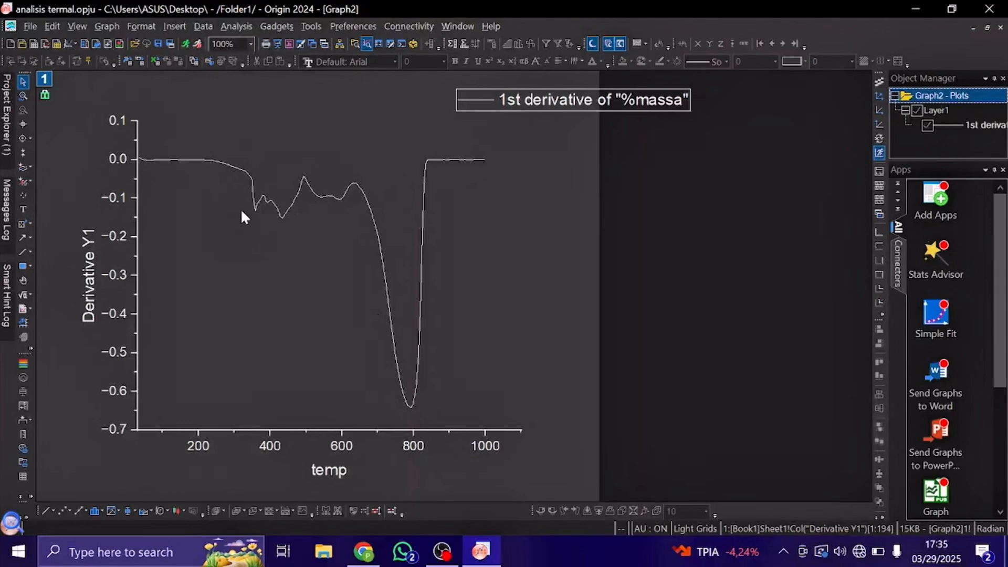
pyautogui.moveTo(255, 211)
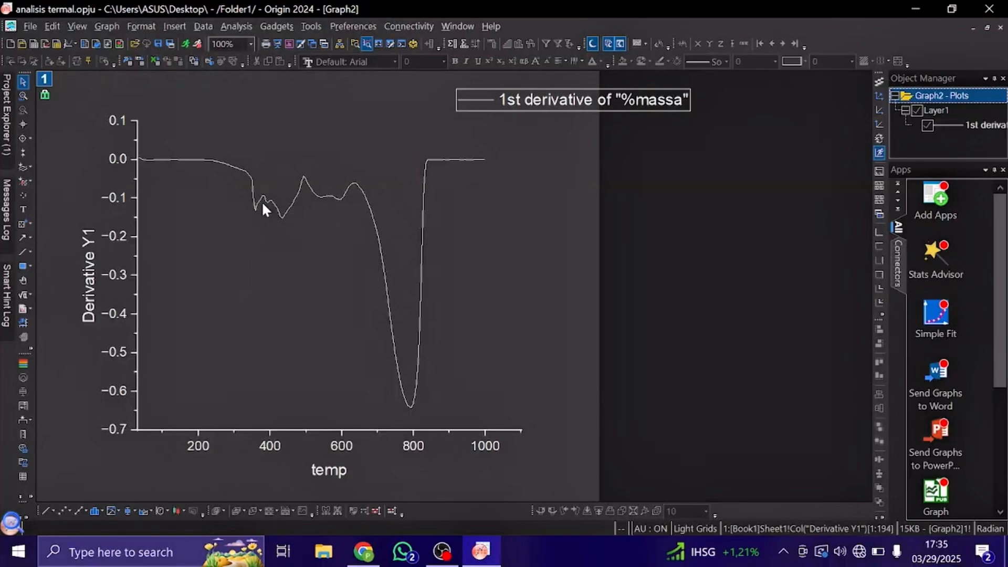
pyautogui.scroll(3, 260, 200)
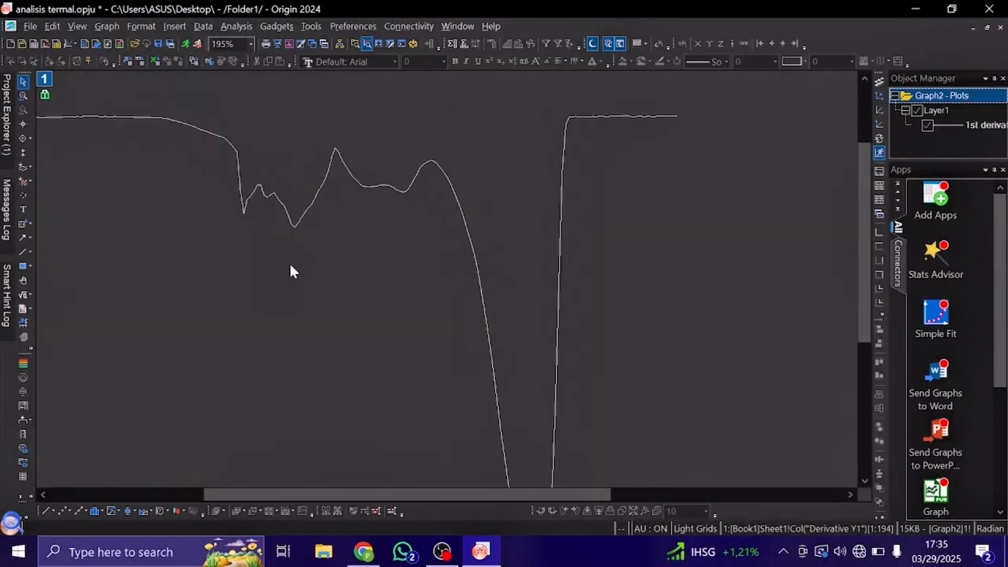
pyautogui.scroll(-1, 291, 266)
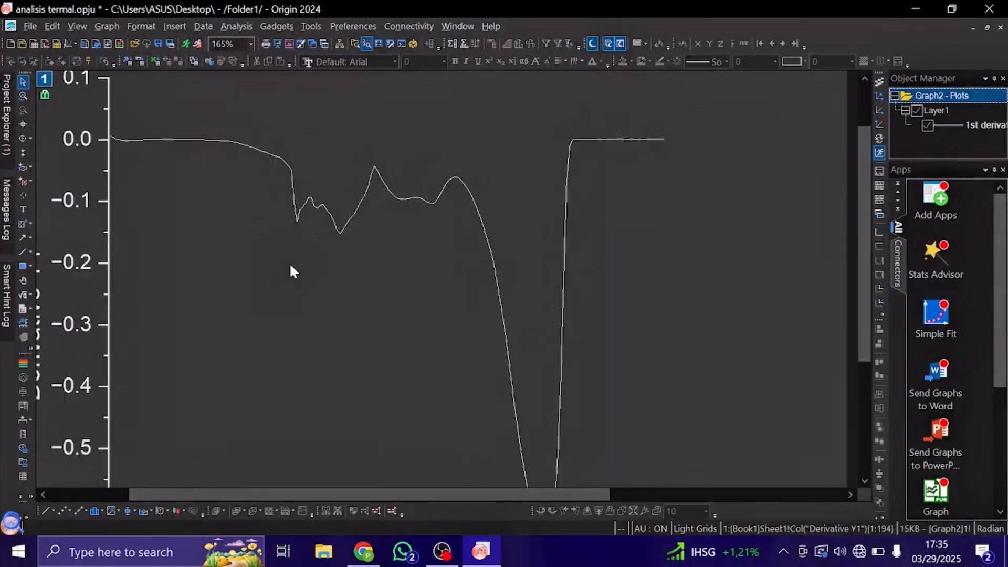
pyautogui.scroll(-4, 410, 279)
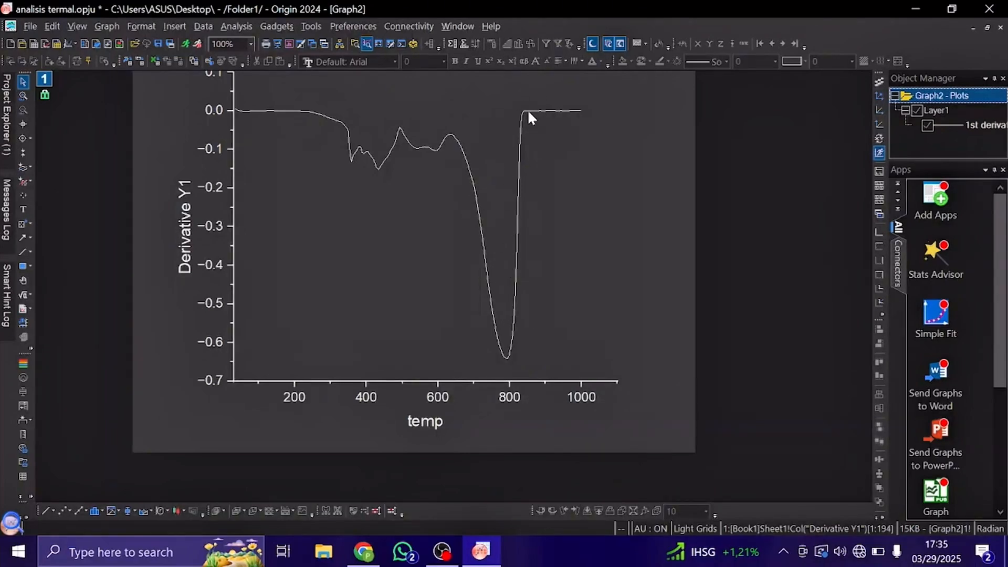
pyautogui.moveTo(614, 124)
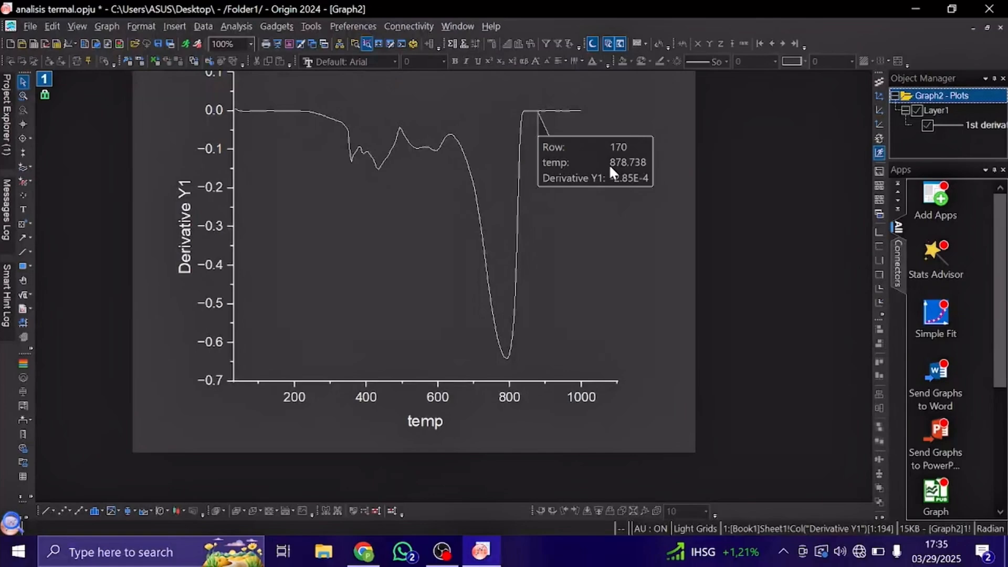
pyautogui.scroll(-1, 610, 167)
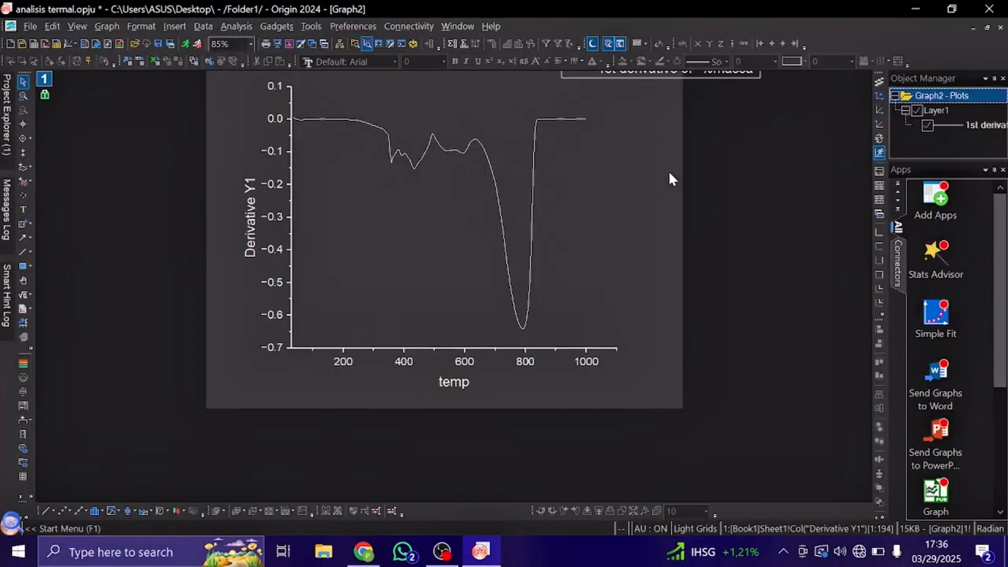
# Maximize Graph3 and examine how the %massa curve and its first derivative line up along the temp axis.
pyautogui.click(987, 27)
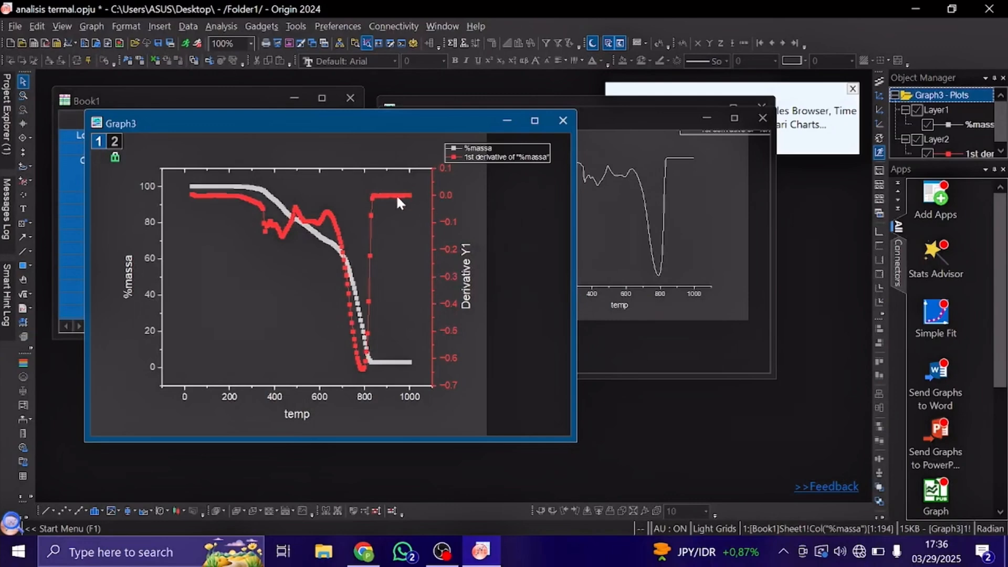
pyautogui.click(535, 121)
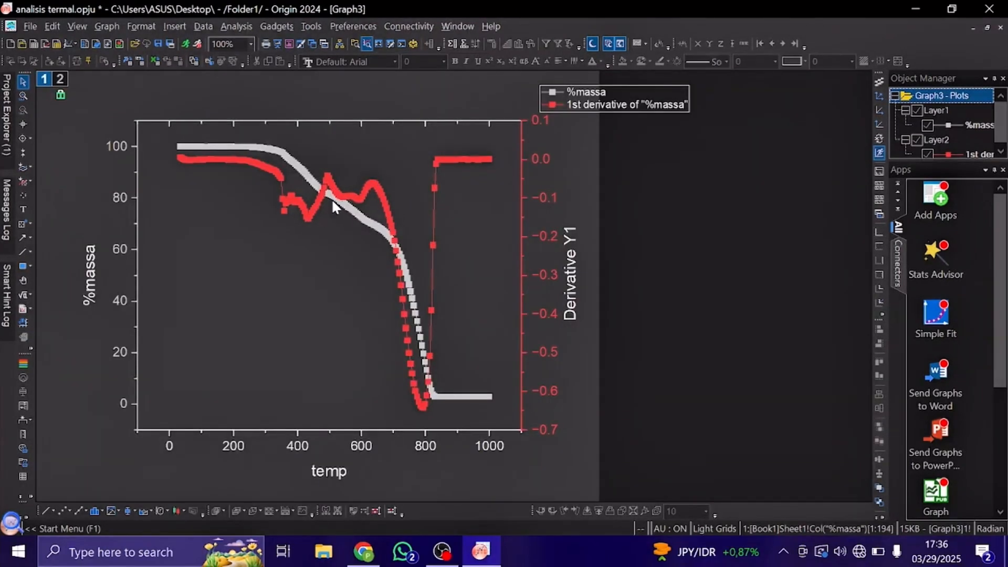
pyautogui.moveTo(350, 243)
pyautogui.moveTo(460, 244)
pyautogui.moveTo(297, 212)
pyautogui.moveTo(323, 190)
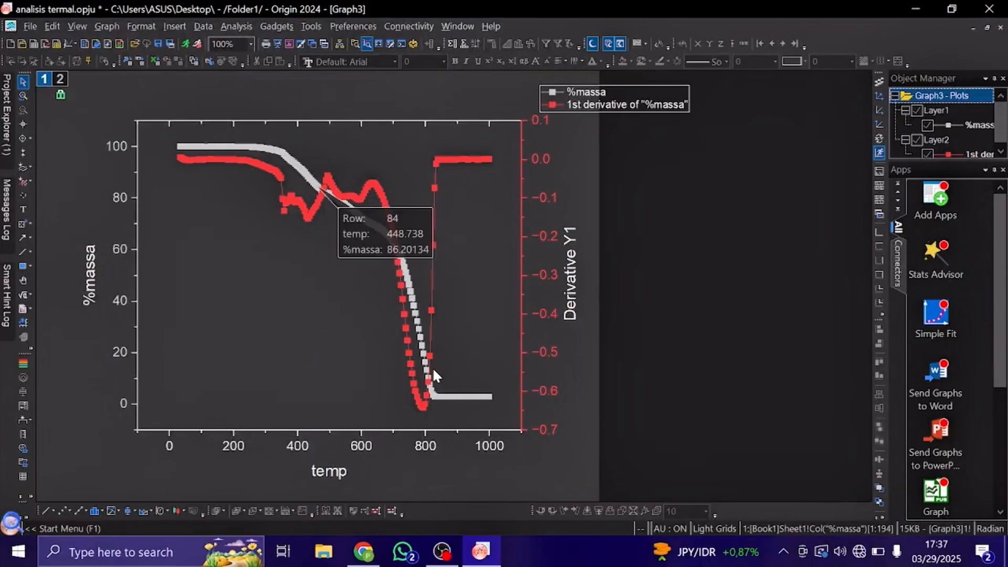